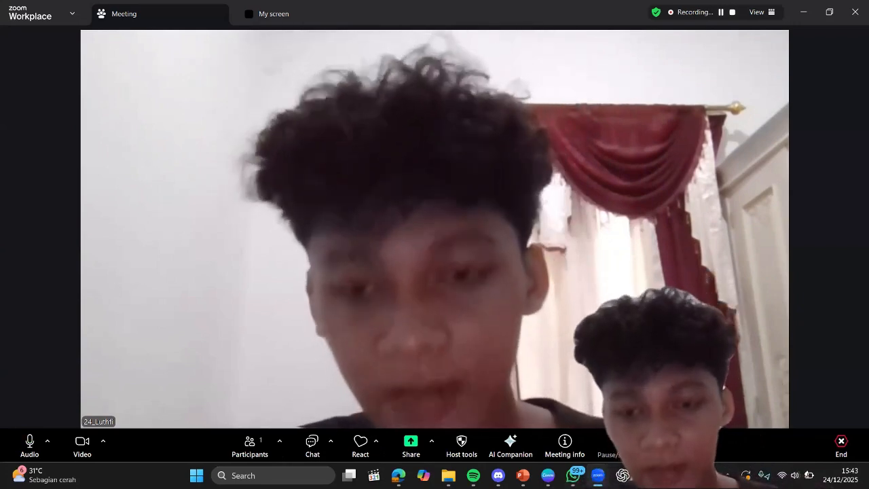
Step: Switch to the Excel dataset and copy all values of the four variable columns, B2 through E214, without the headers
key(alt+Tab)
key(ctrl+space)
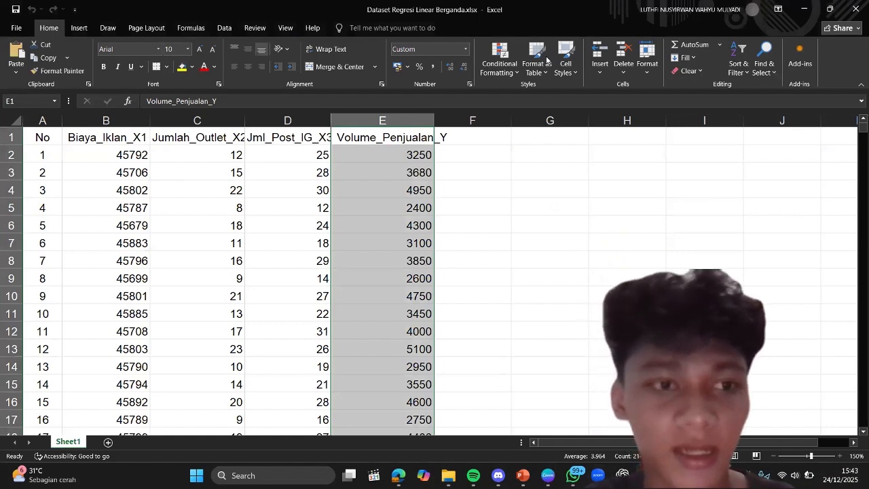
click(124, 156)
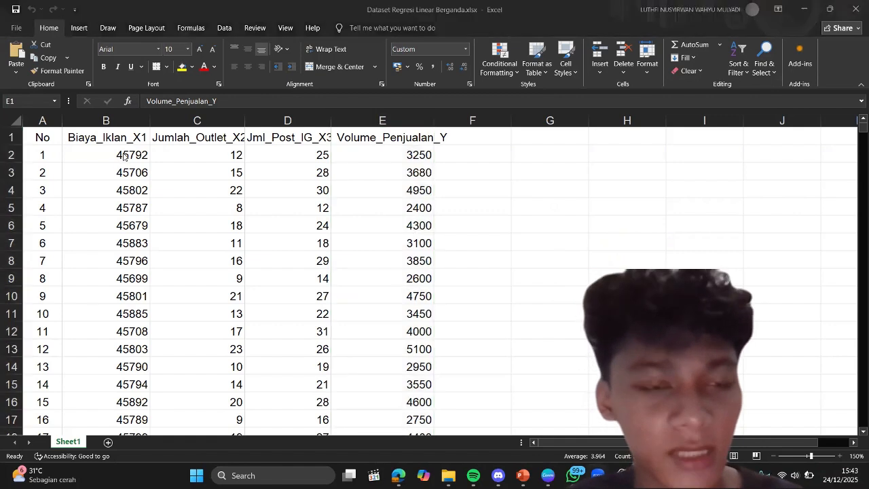
click(125, 157)
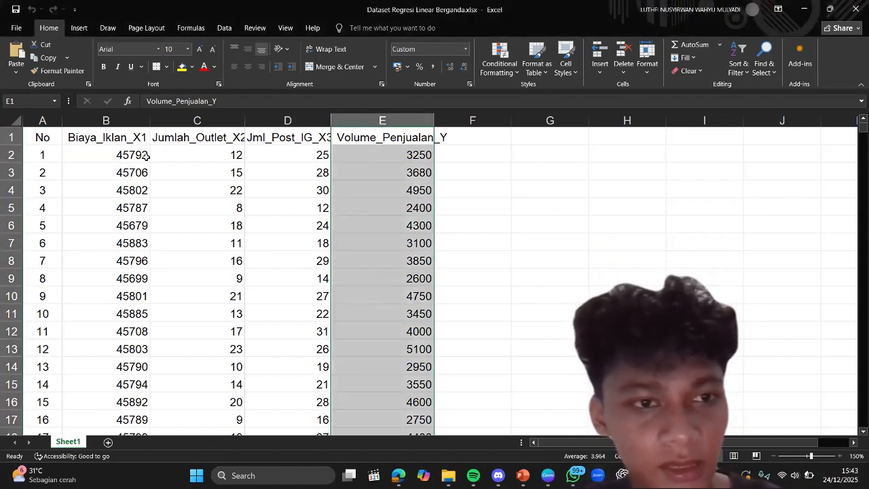
drag(146, 156, 390, 186)
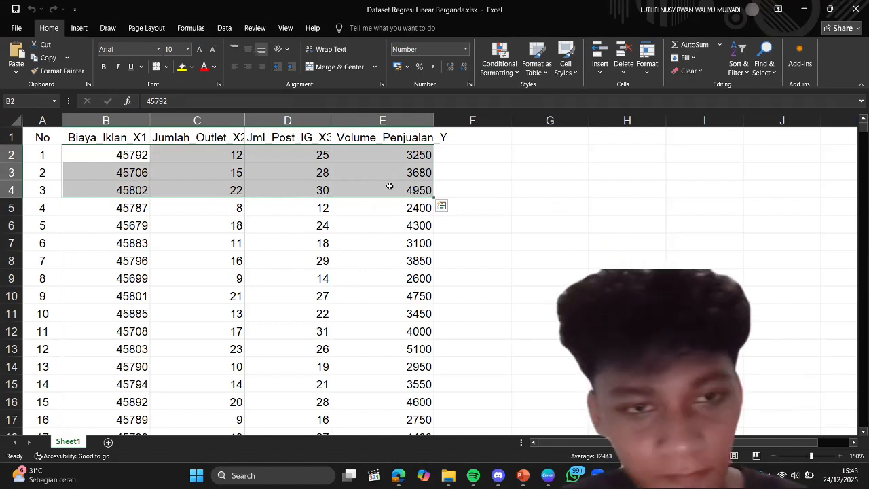
key(ctrl+shift+Down)
key(ctrl+c)
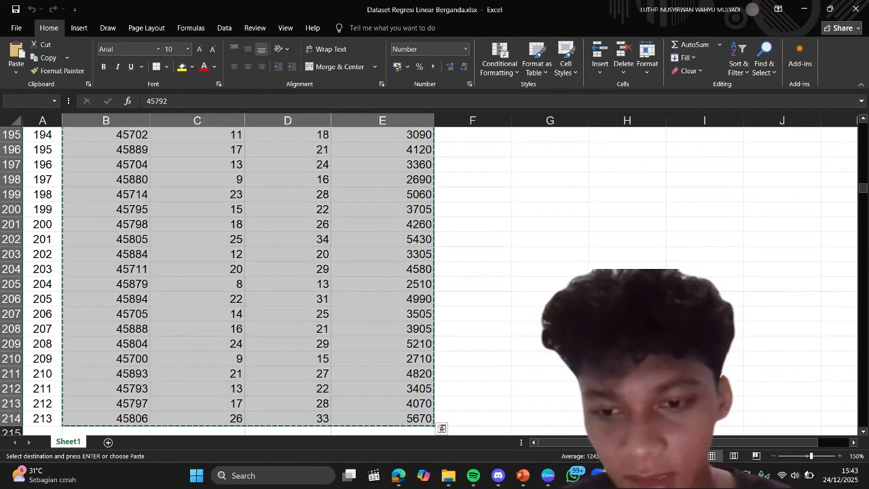
Step: Switch to SPSS and paste the copied data into the empty data sheet, starting at the first case and variable
key(alt+Tab)
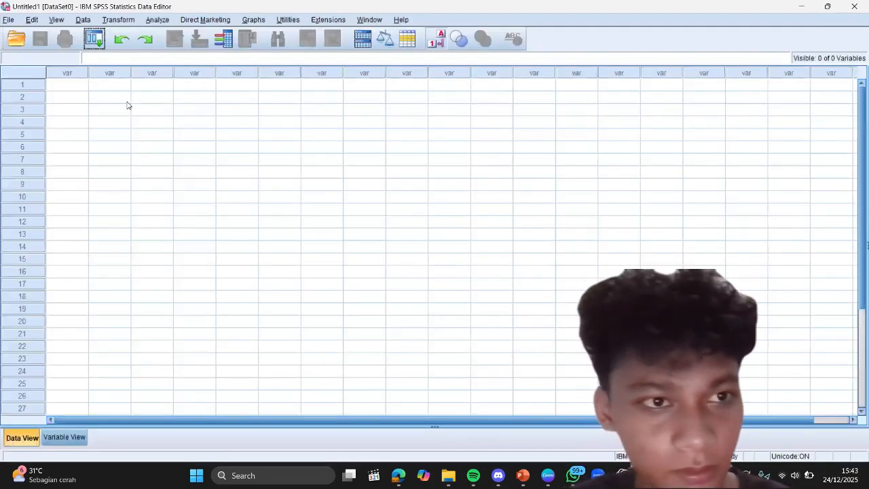
click(61, 89)
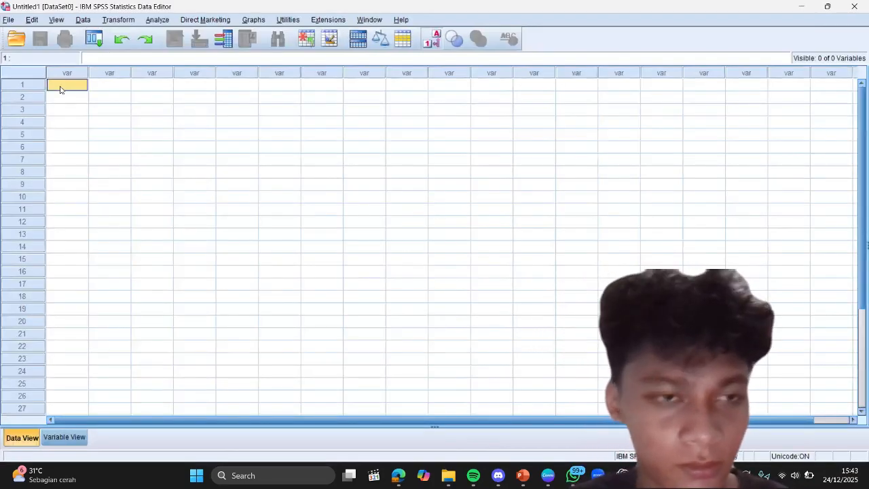
key(ctrl+v)
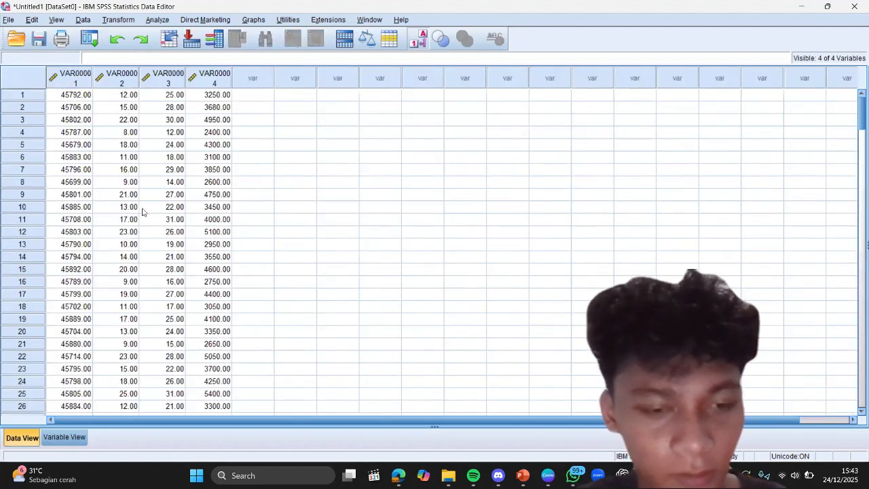
Step: Rename the first SPSS variable as Biaya_Iklan_X1, copying the name from the header in B1 of the Excel sheet
click(65, 437)
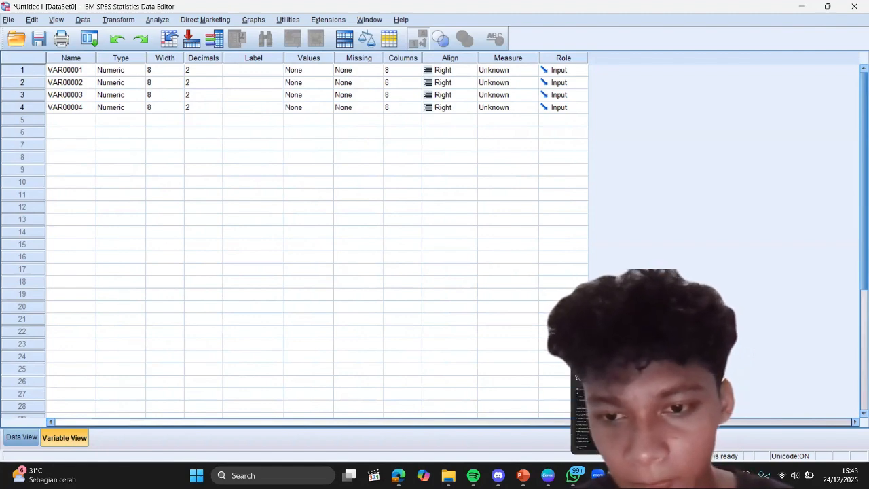
key(alt+Tab)
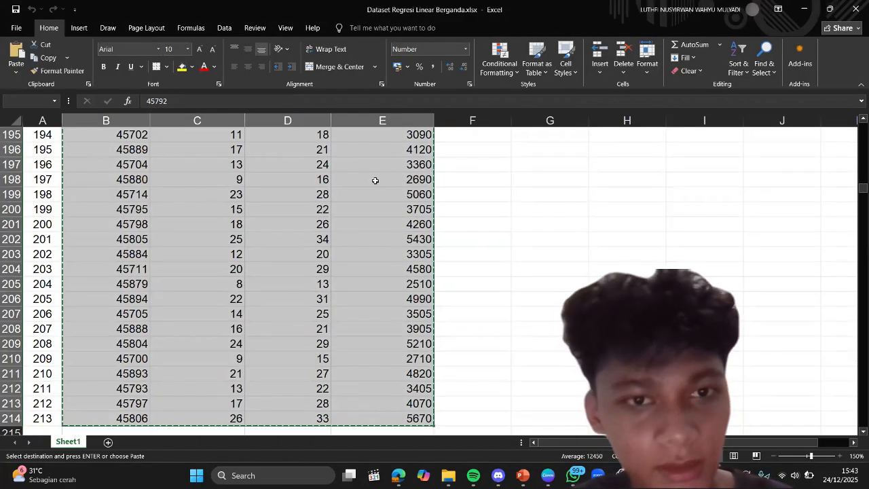
scroll(375, 180, up, 9)
scroll(375, 180, up, 20)
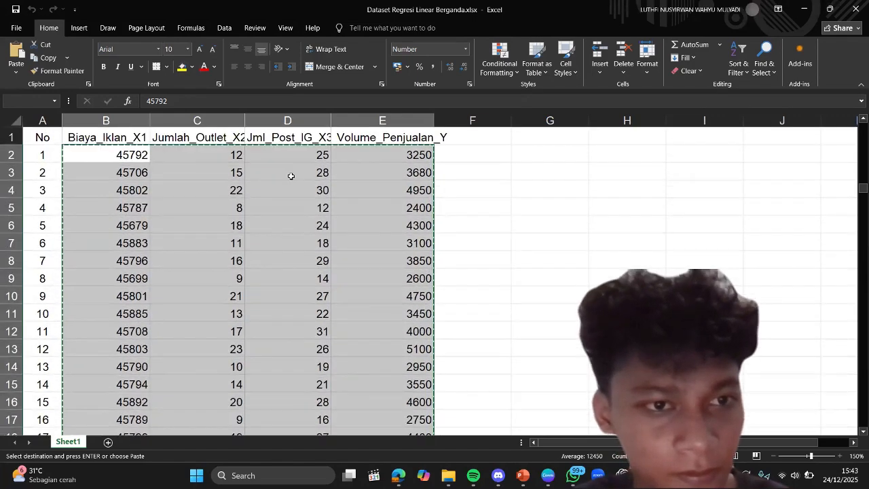
click(100, 138)
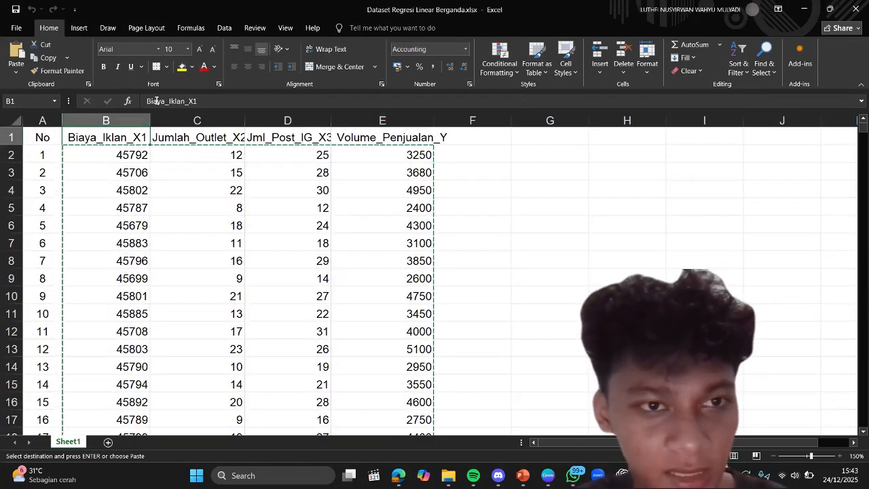
click(156, 100)
double_click(156, 101)
drag(156, 100, 214, 100)
key(ctrl+c)
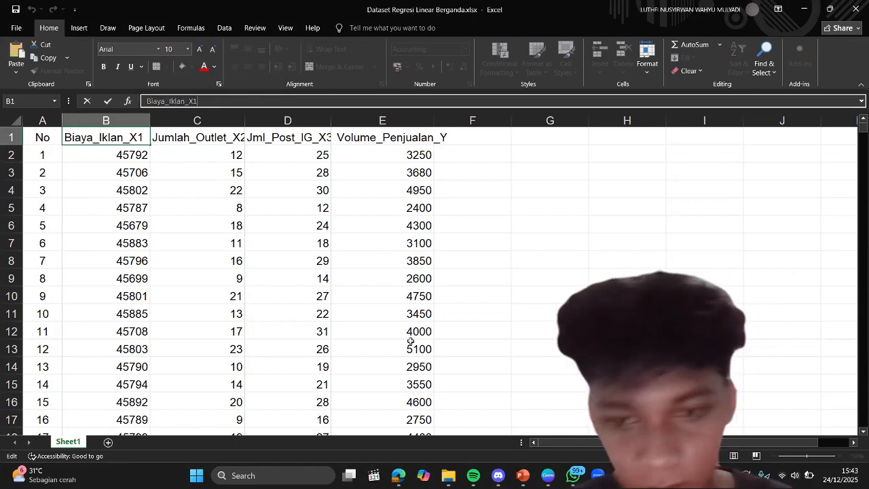
key(alt+Tab)
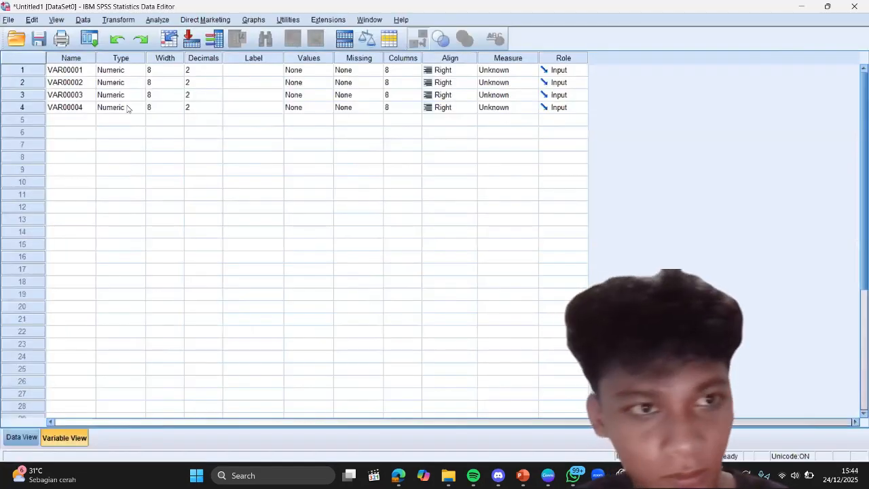
click(84, 70)
key(ctrl+v)
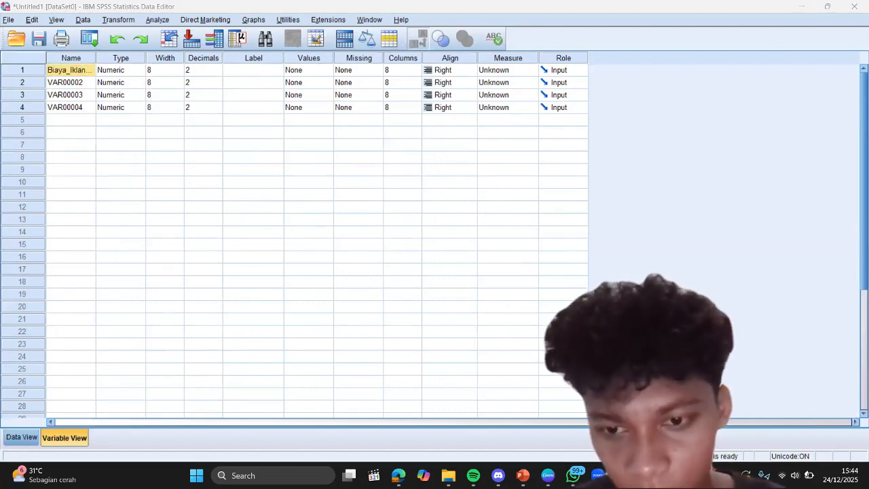
Step: Copy the header Jumlah_Outlet_X2 from Excel cell C1 and use it as the second SPSS variable's name
key(alt+Tab)
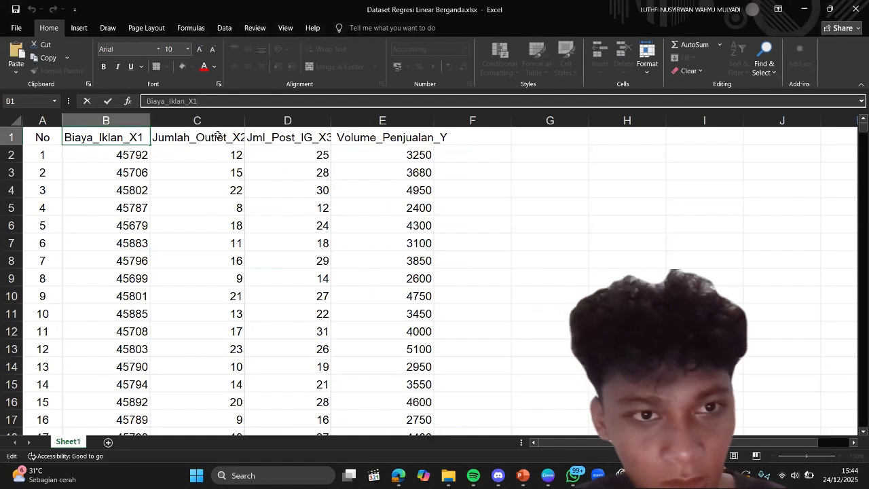
click(217, 135)
click(189, 100)
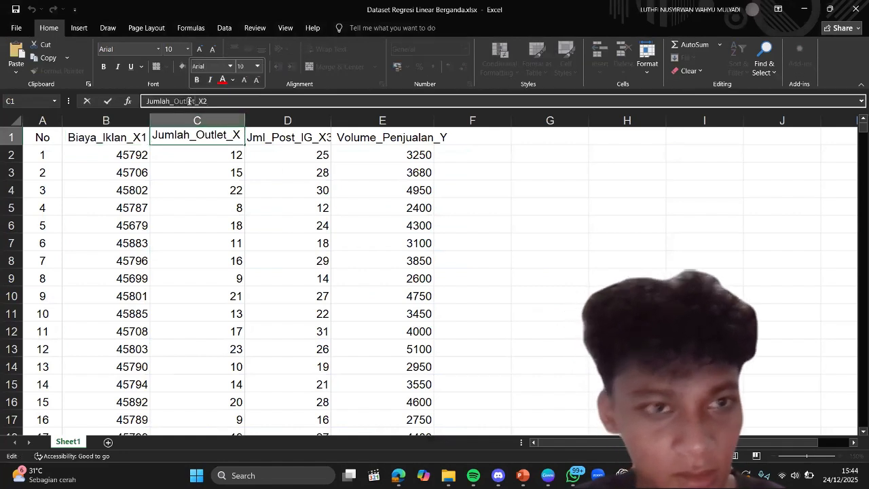
click(189, 101)
triple_click(192, 101)
key(ctrl+c)
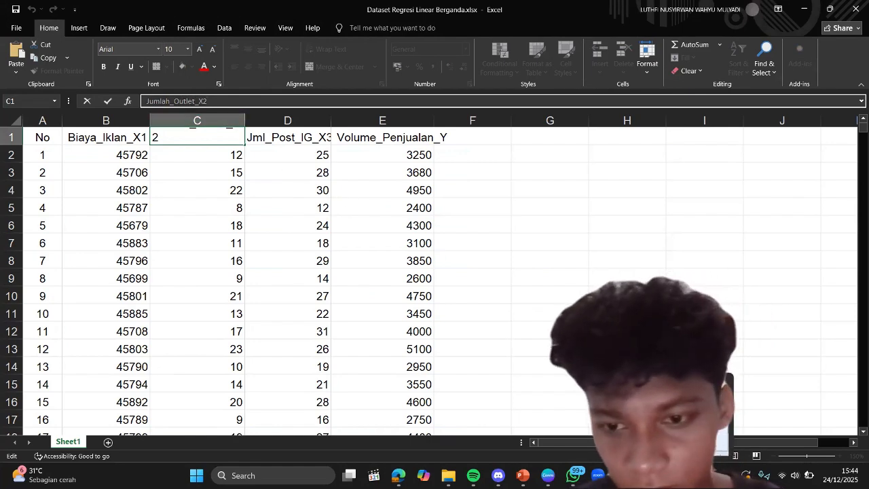
key(alt+Tab)
click(53, 82)
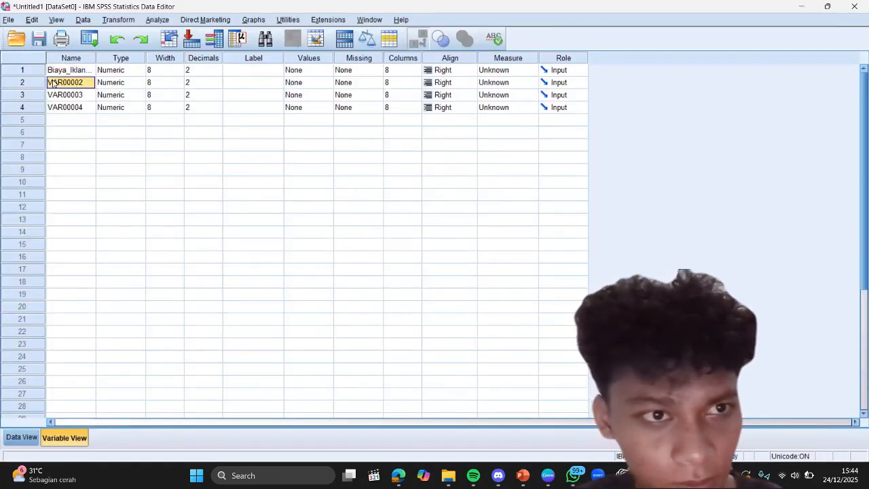
key(ctrl+v)
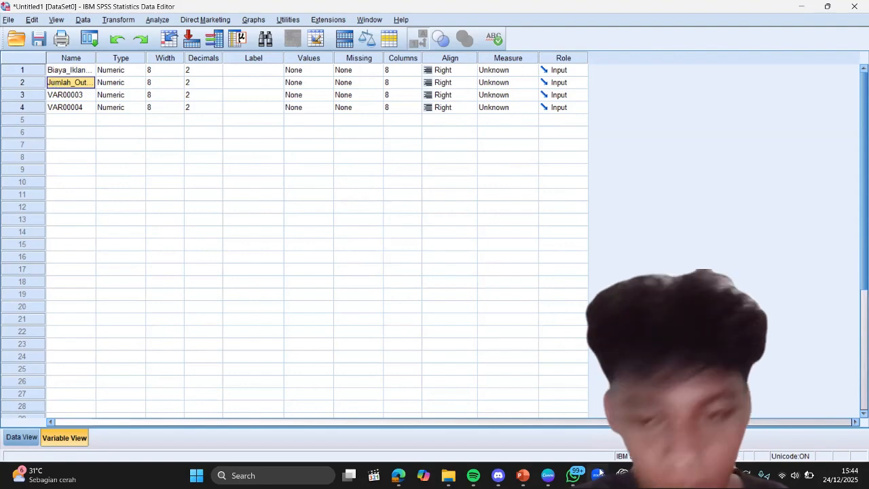
Step: Copy the header Jml_Post_IG_X3 from Excel cell D1 and use it as the third SPSS variable's name
key(alt+Tab)
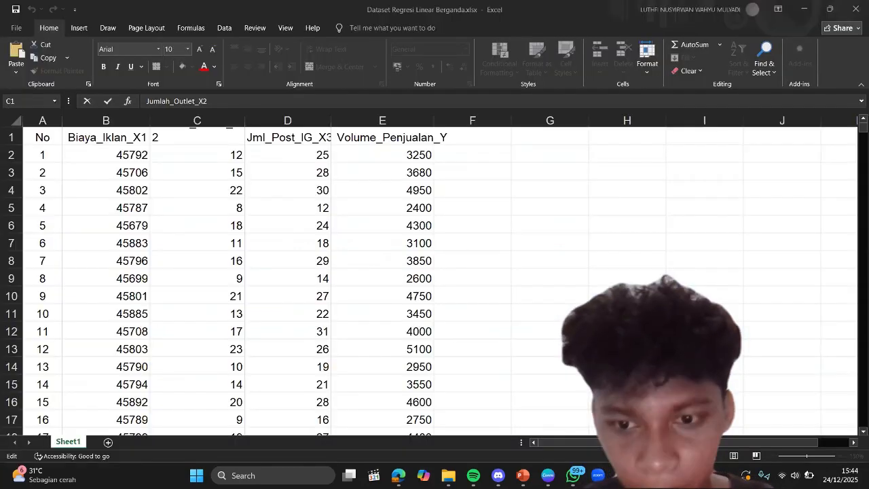
click(303, 138)
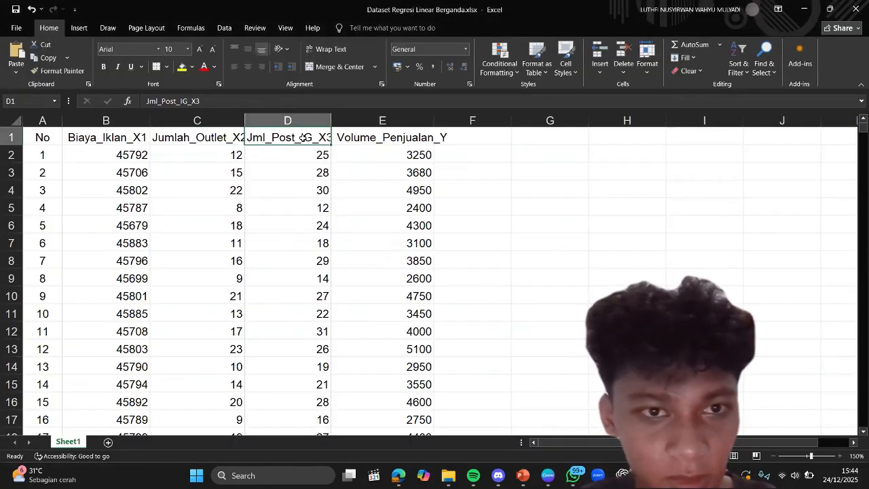
click(186, 100)
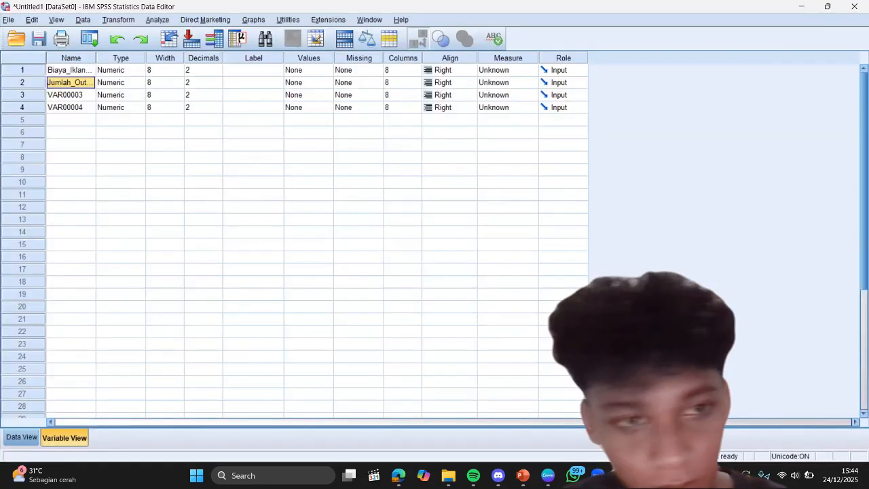
key(alt+Tab)
click(72, 96)
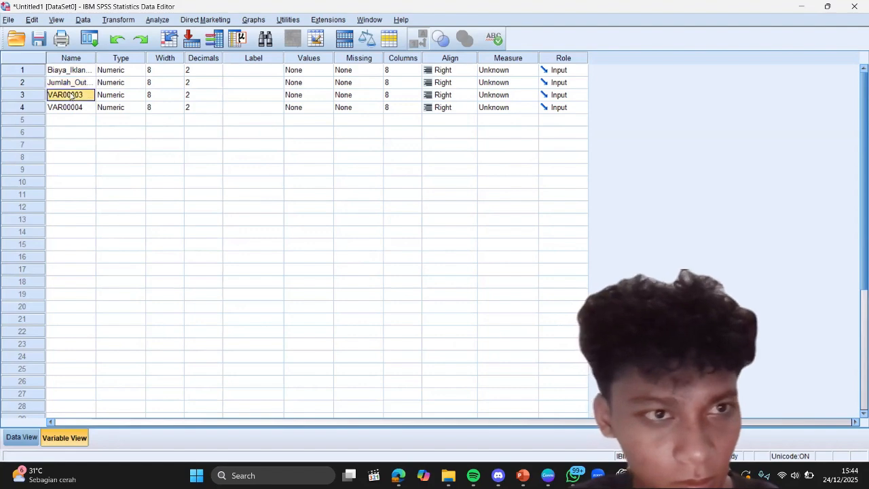
key(ctrl+v)
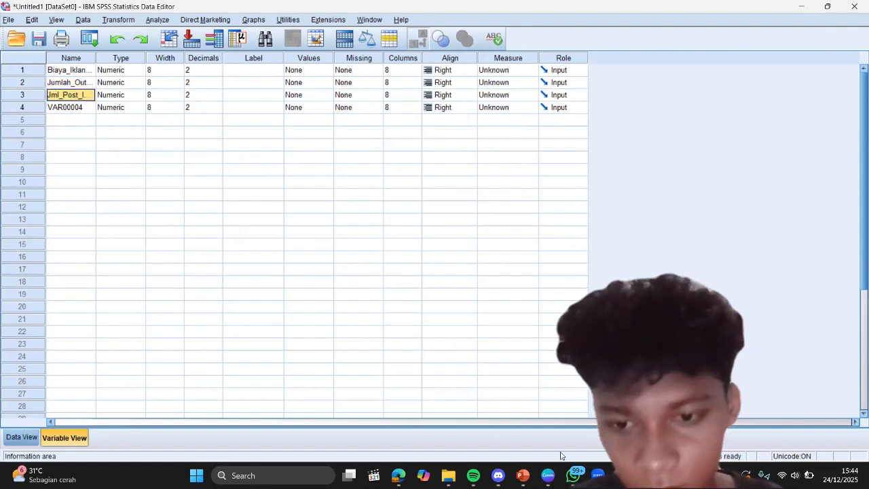
Step: Copy the header Volume_Penjualan_Y from Excel cell E1 and use it as the fourth SPSS variable's name
key(alt+Tab)
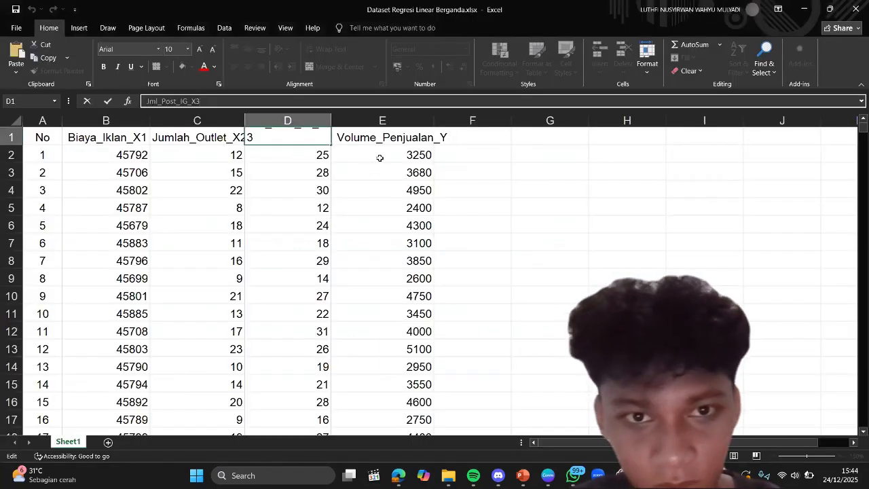
click(389, 139)
key(ctrl+c)
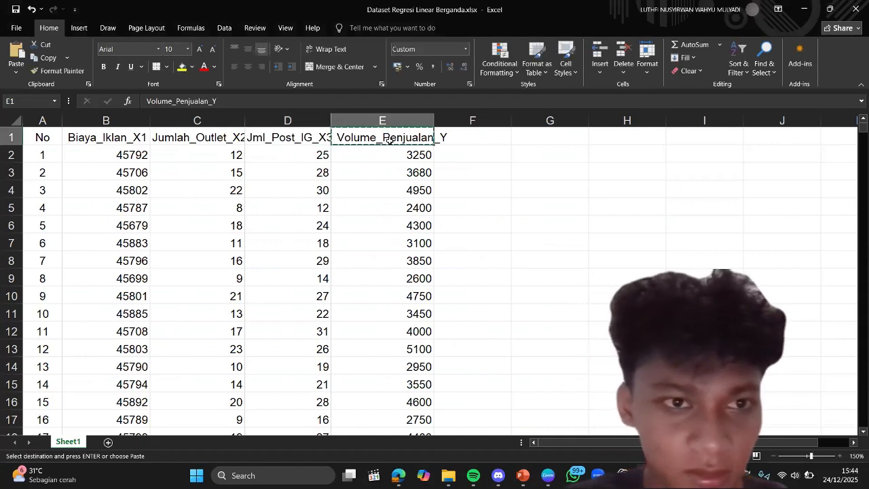
click(205, 101)
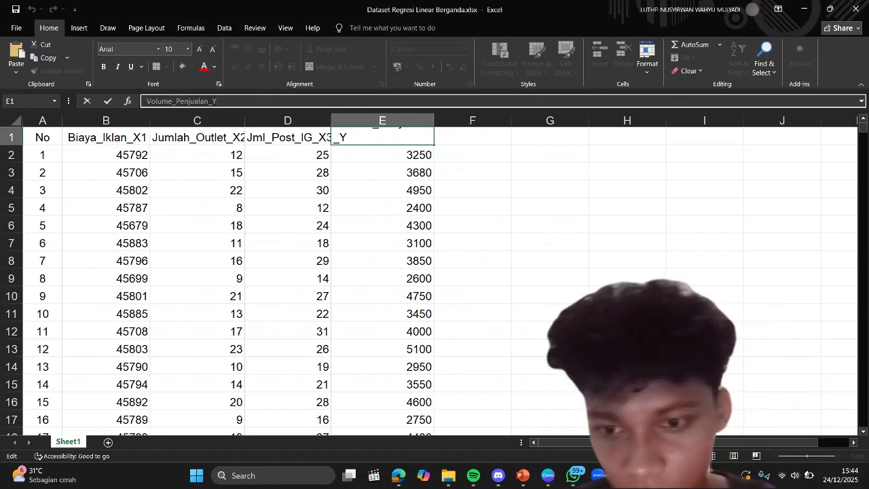
key(alt+Tab)
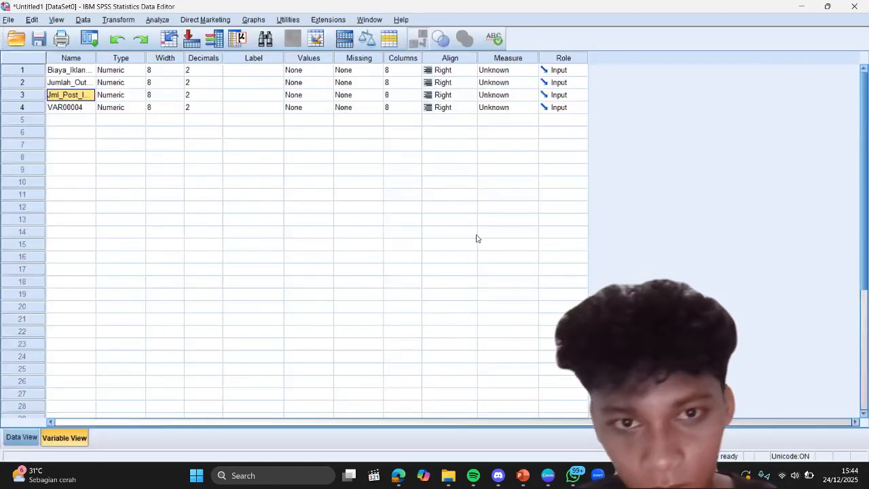
click(64, 110)
key(ctrl+v)
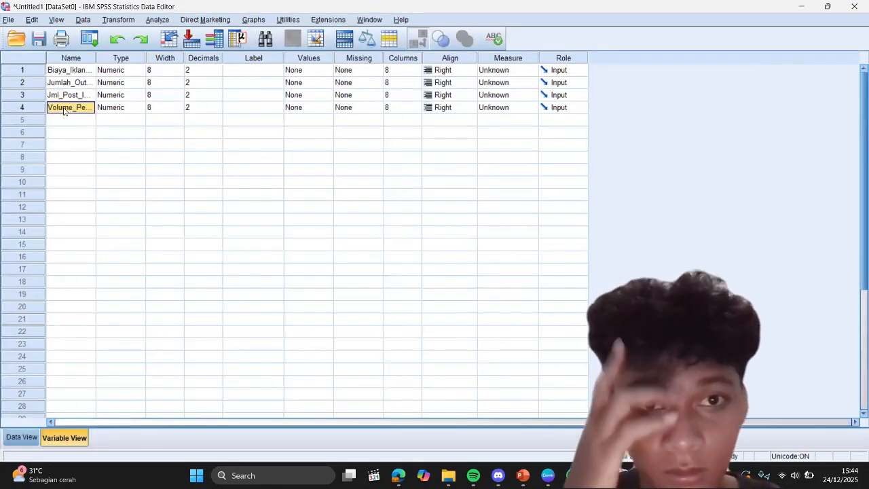
Step: Set the measurement level of all four variables to Scale
click(483, 73)
click(483, 73)
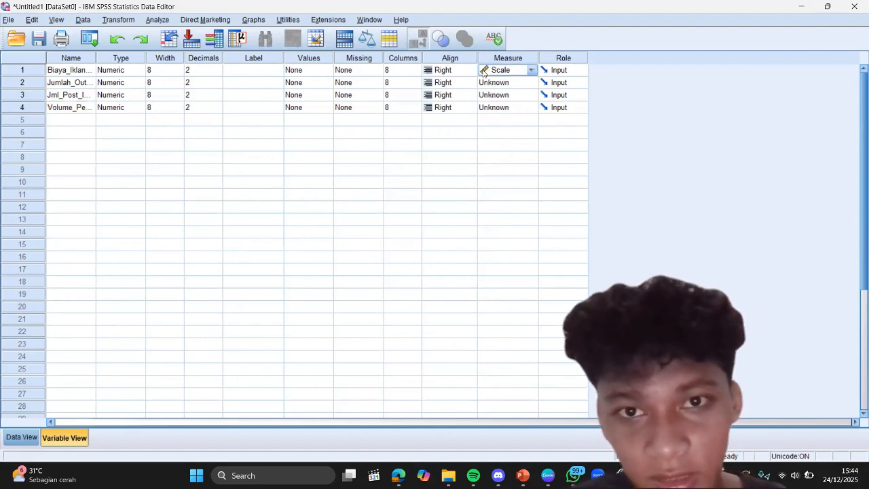
click(493, 83)
click(494, 94)
click(494, 95)
click(497, 107)
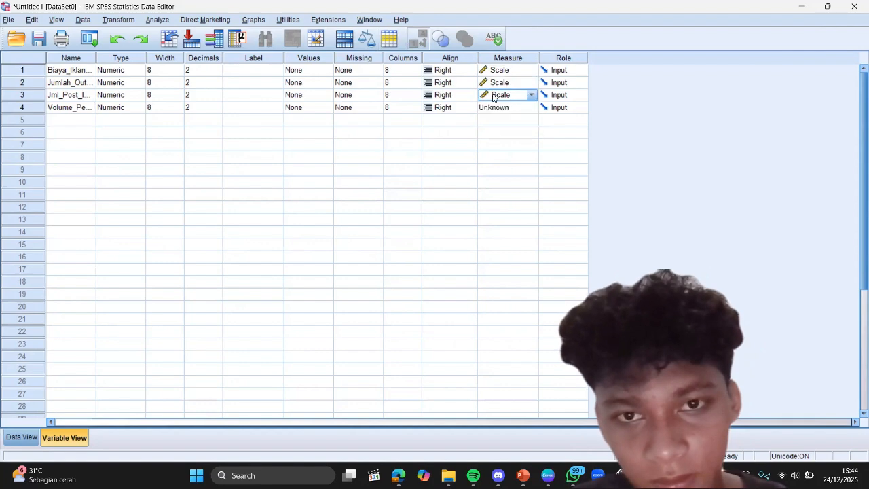
click(497, 110)
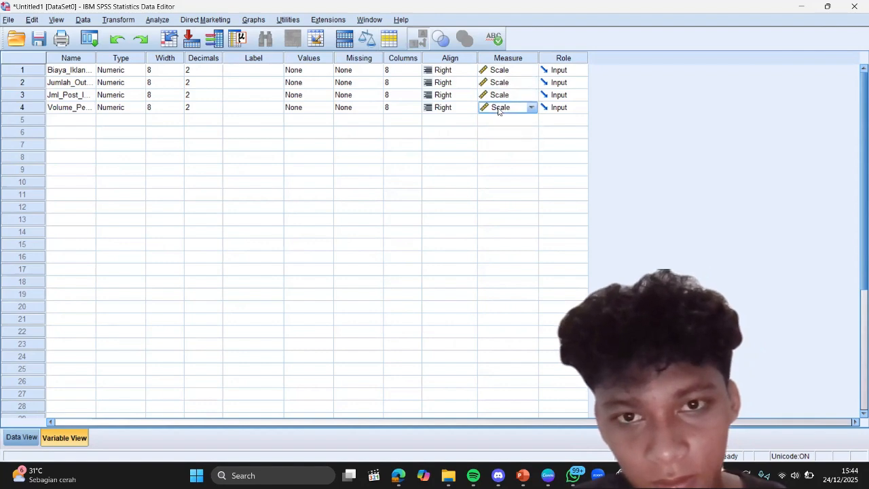
Step: Set up a linear regression with Volume_Penjualan_Y as dependent and Biaya_Iklan_X1, Jumlah_Outlet_X2 and Jml_Post_IG_X3 as independent variables
click(156, 22)
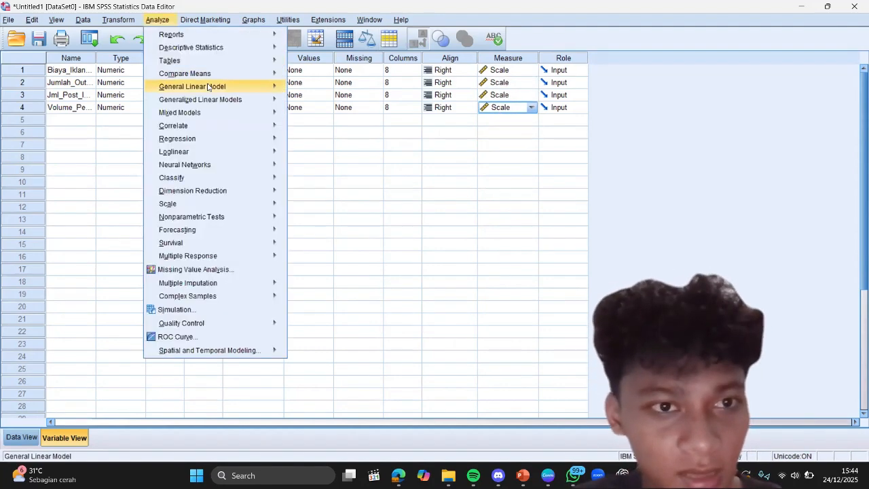
mouse_move(244, 138)
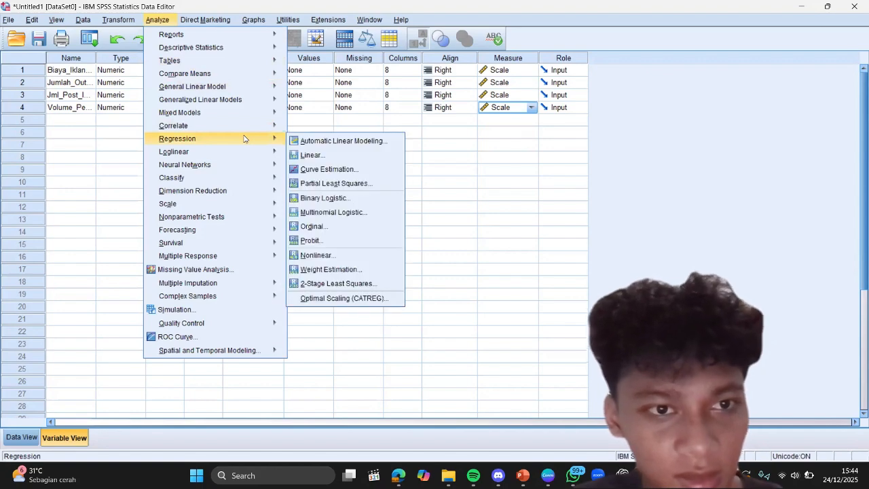
click(318, 155)
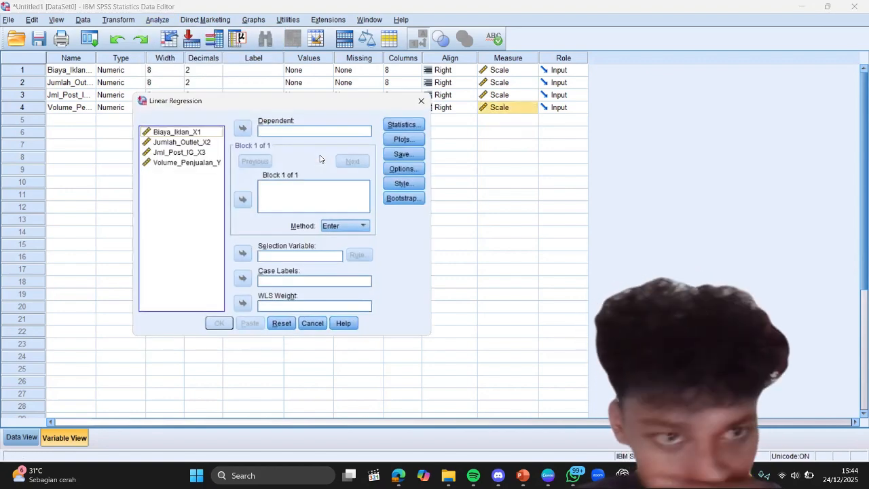
click(193, 163)
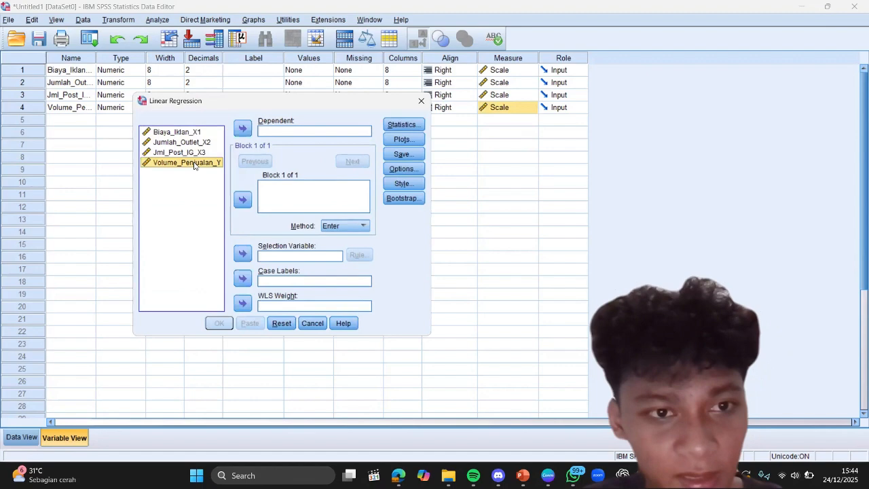
click(243, 129)
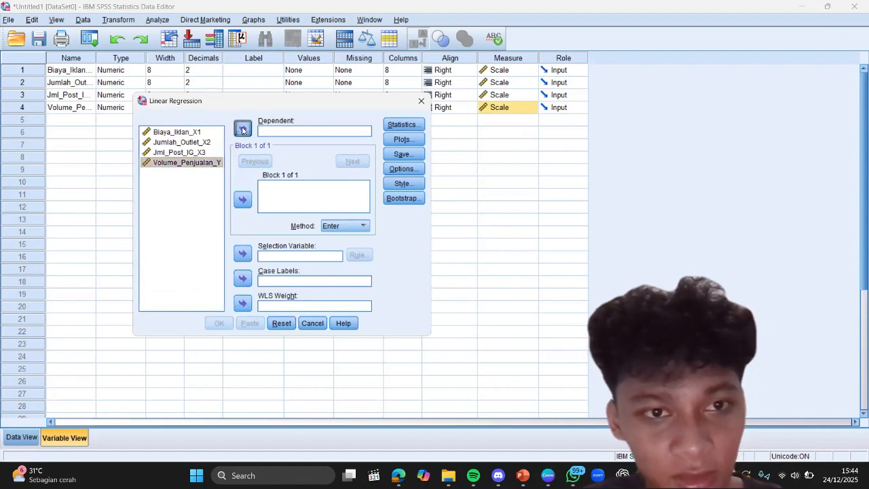
click(189, 132)
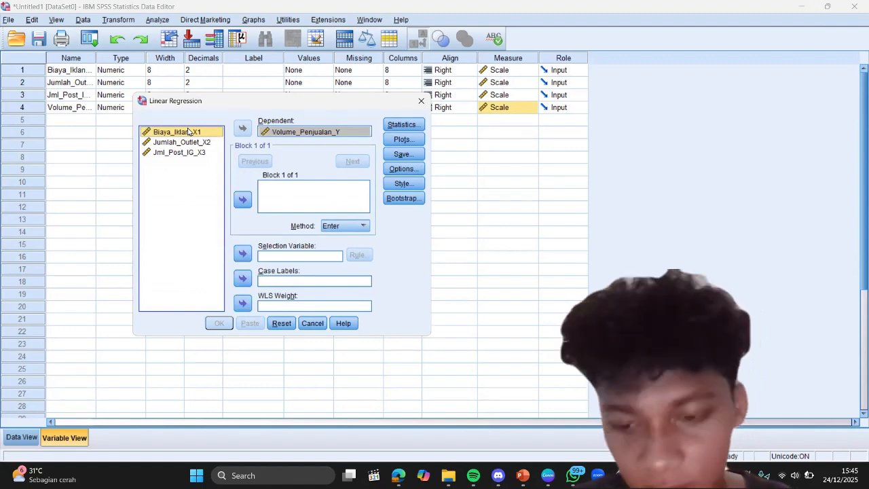
key(ctrl+a)
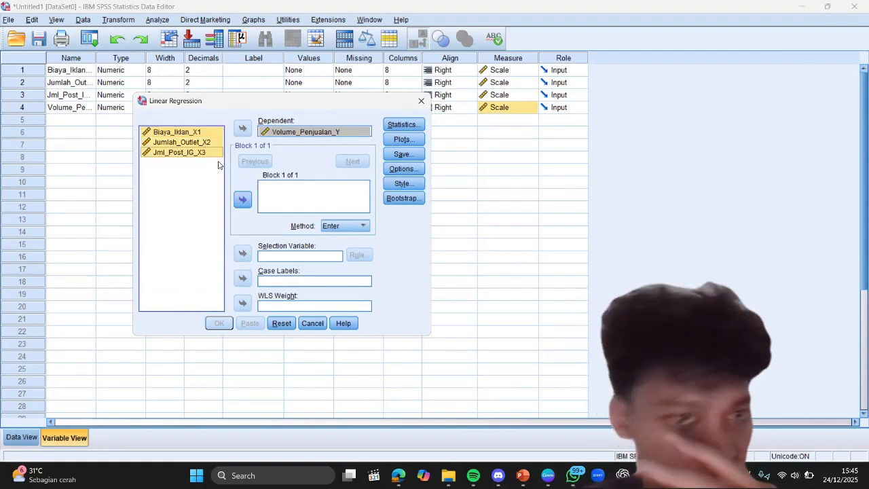
click(243, 199)
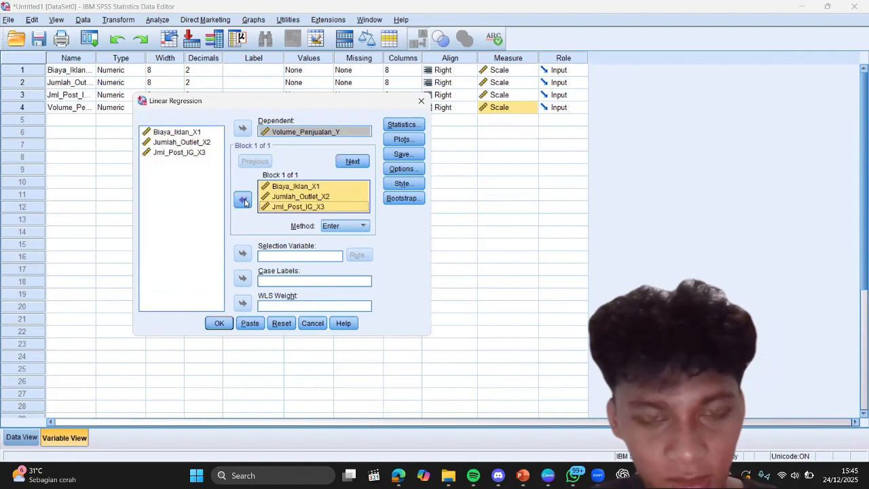
Step: Add Descriptives and Collinearity diagnostics to the regression's statistics
click(401, 125)
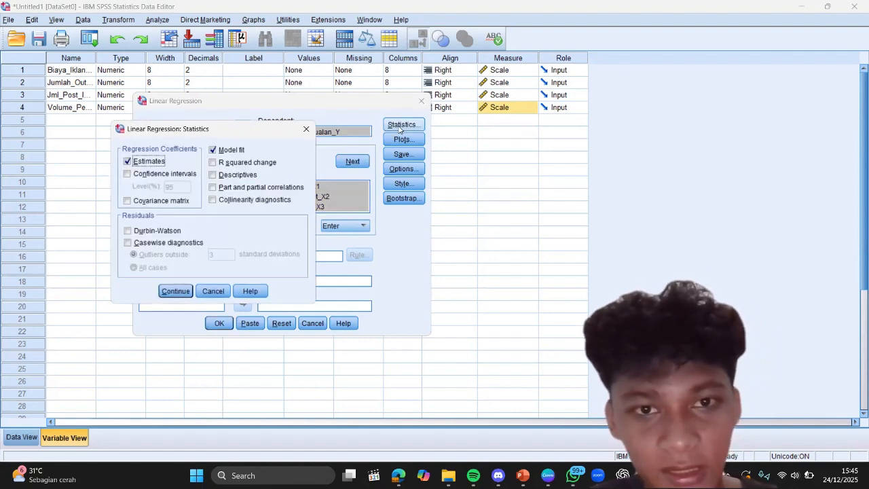
click(212, 175)
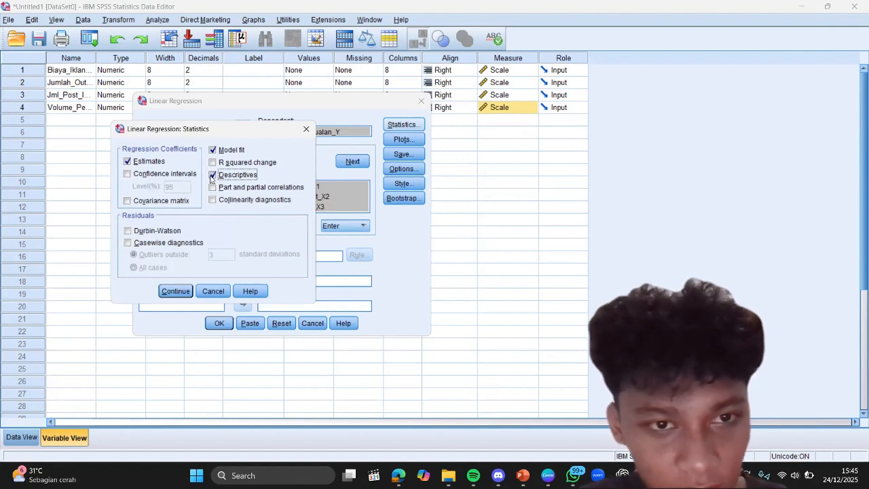
click(213, 200)
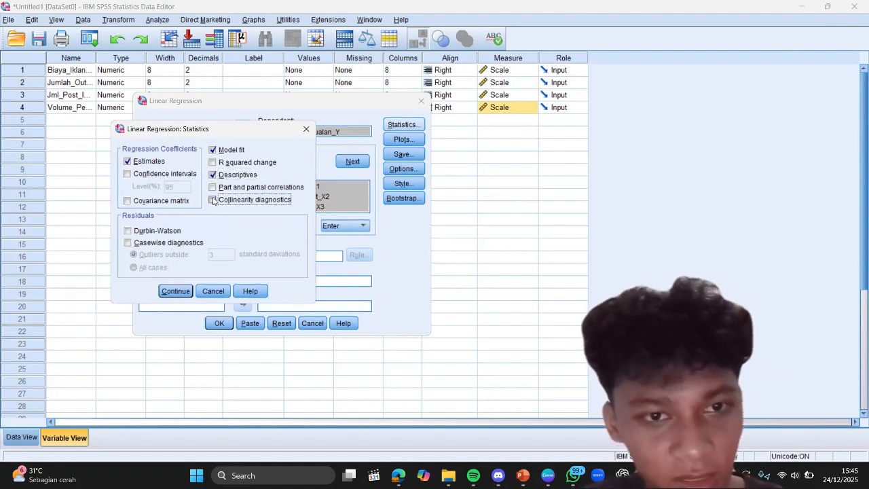
click(175, 291)
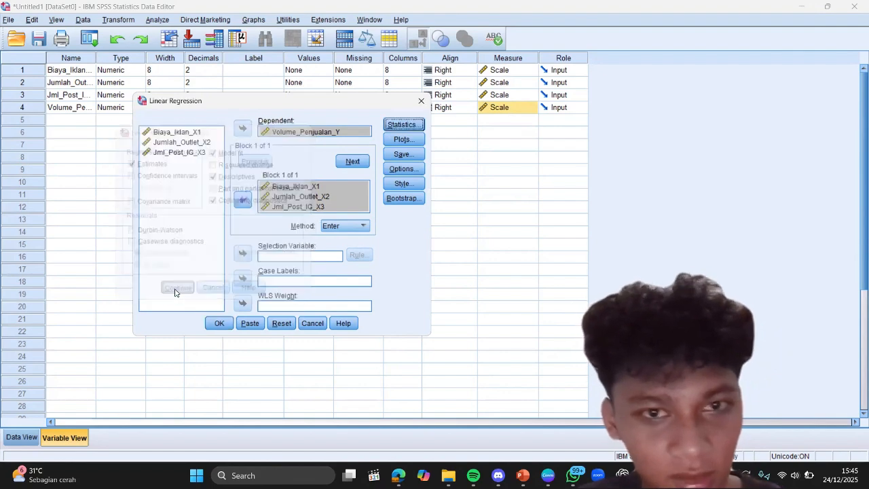
Step: Define a regression scatterplot with *ZPRED as Y and *SRESID as X
click(411, 140)
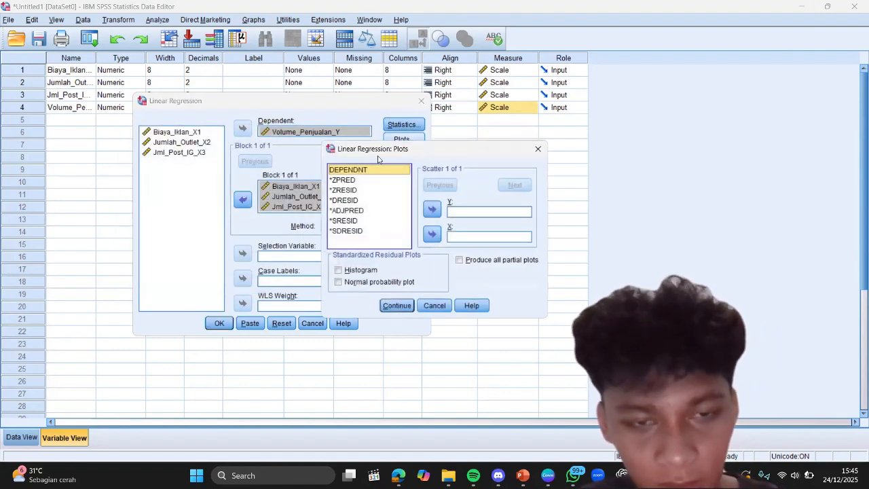
click(350, 182)
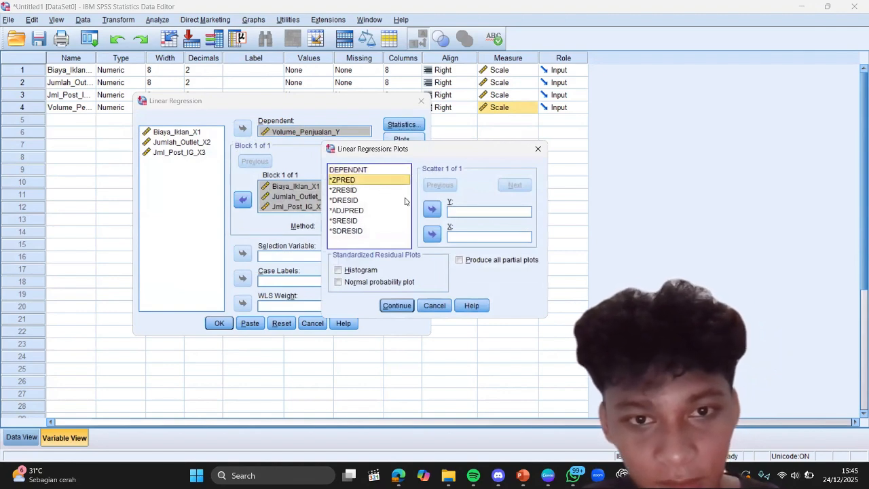
click(432, 209)
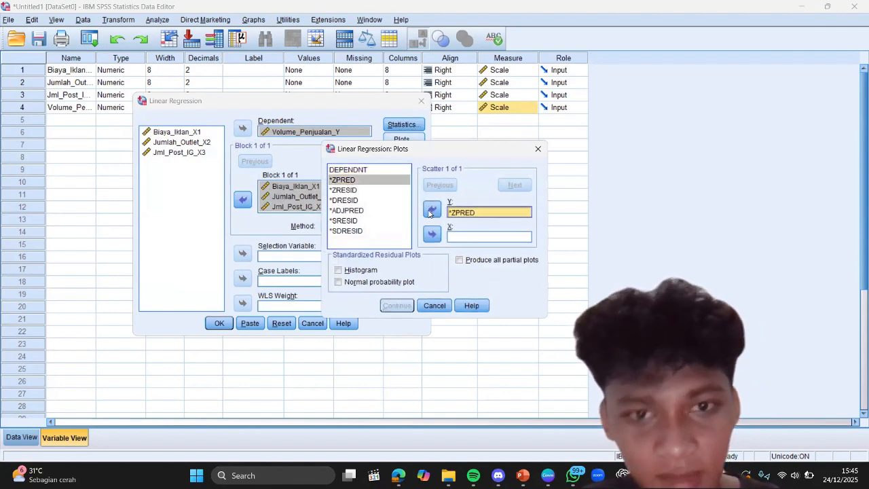
click(348, 221)
click(432, 234)
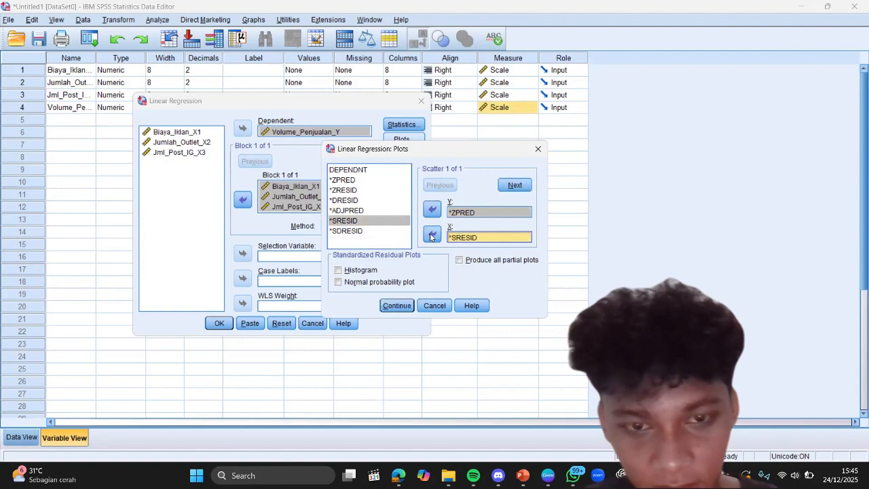
Step: Include a histogram and a normal probability plot of the standardized residuals, and run the regression
click(339, 271)
click(339, 282)
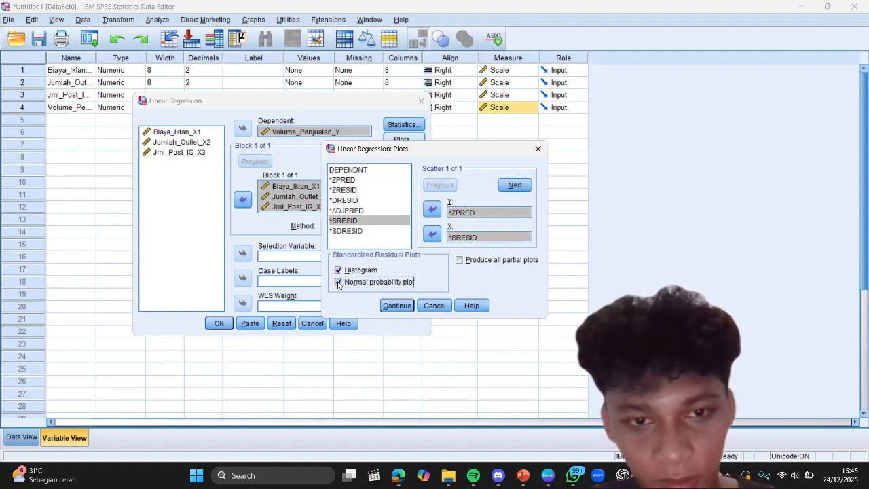
click(398, 306)
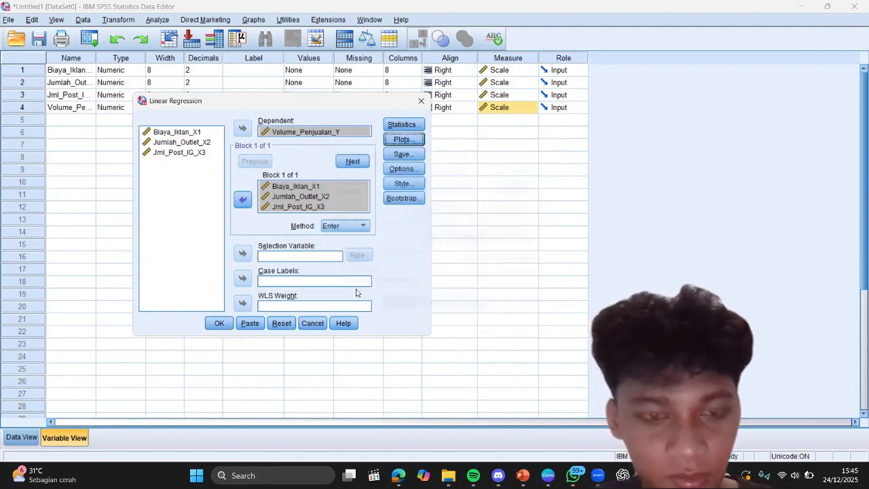
click(219, 323)
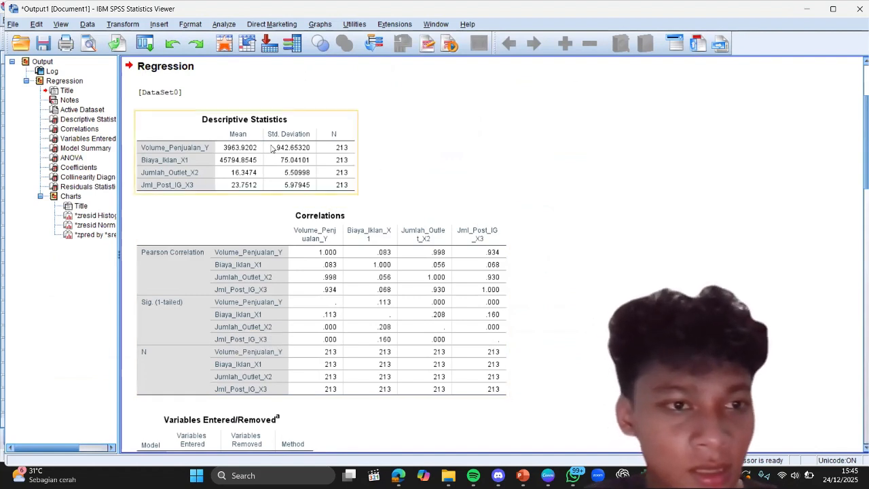
Step: Examine the regression output from the Model Summary, ANOVA and Coefficients tables through the histogram, P-P plot and scatterplot
click(85, 148)
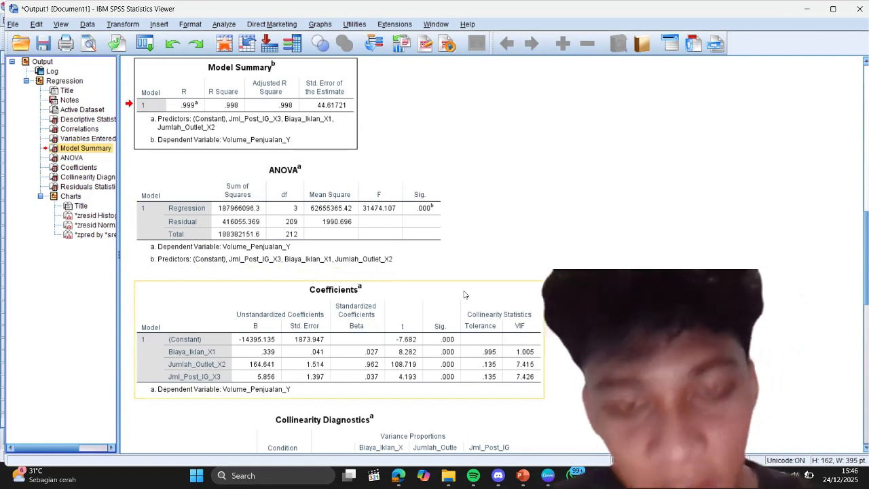
scroll(497, 260, down, 10)
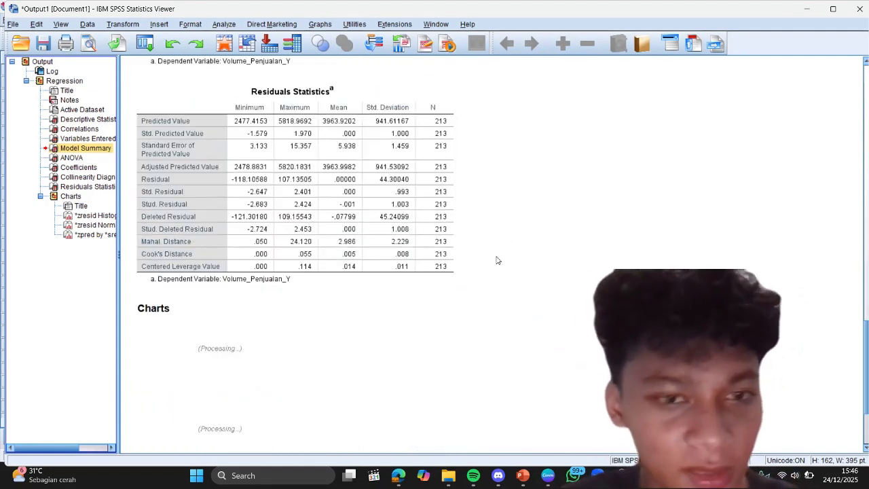
scroll(498, 261, down, 11)
scroll(498, 260, up, 4)
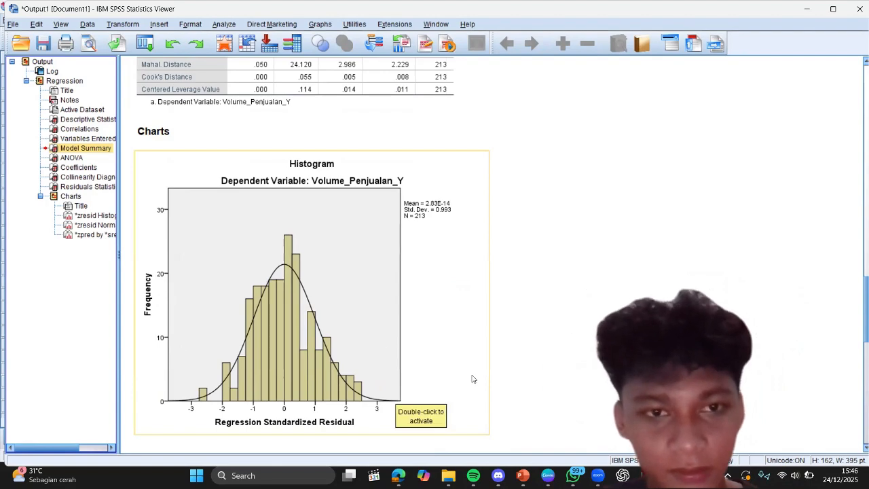
scroll(475, 378, down, 3)
scroll(476, 335, down, 3)
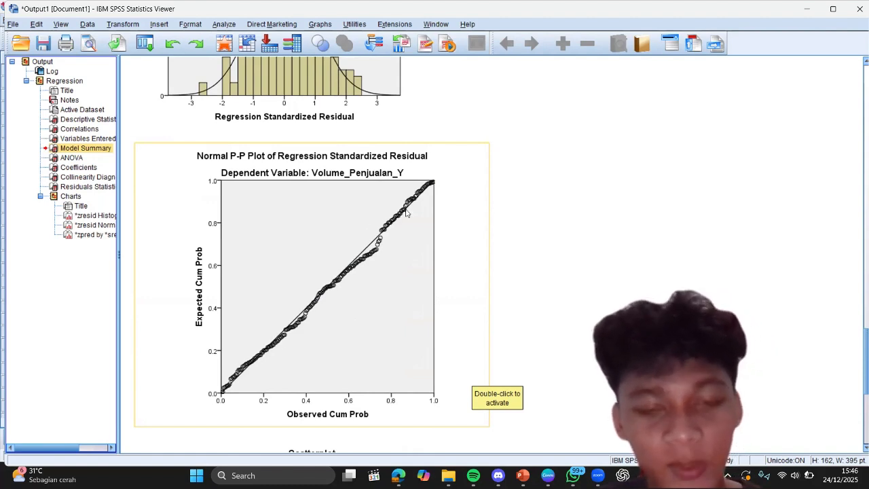
scroll(455, 284, down, 5)
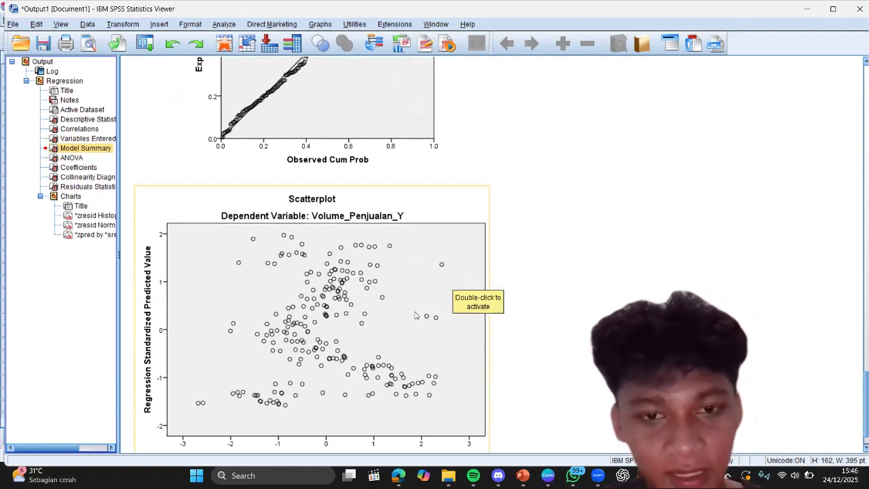
scroll(417, 315, down, 1)
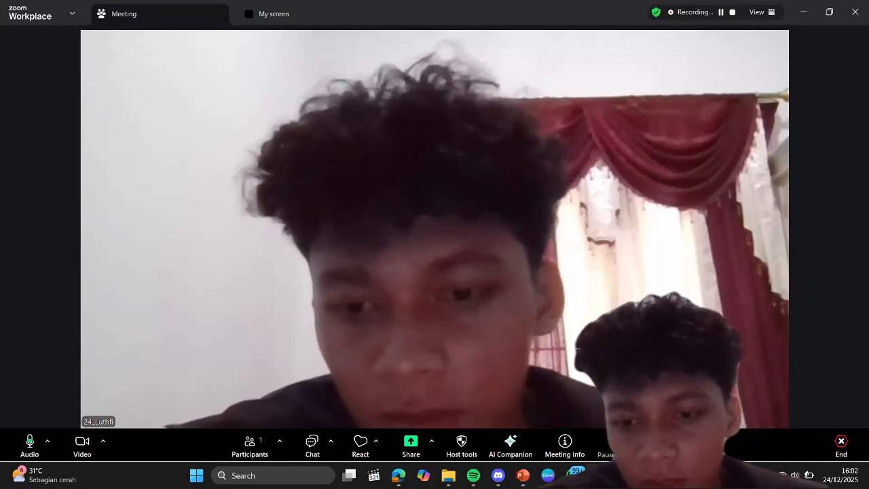
Step: Switch to Dataset Regresi Logistik.xlsx in Excel and copy the data range B2:F251, without the headers and ID_Customer column
click(647, 476)
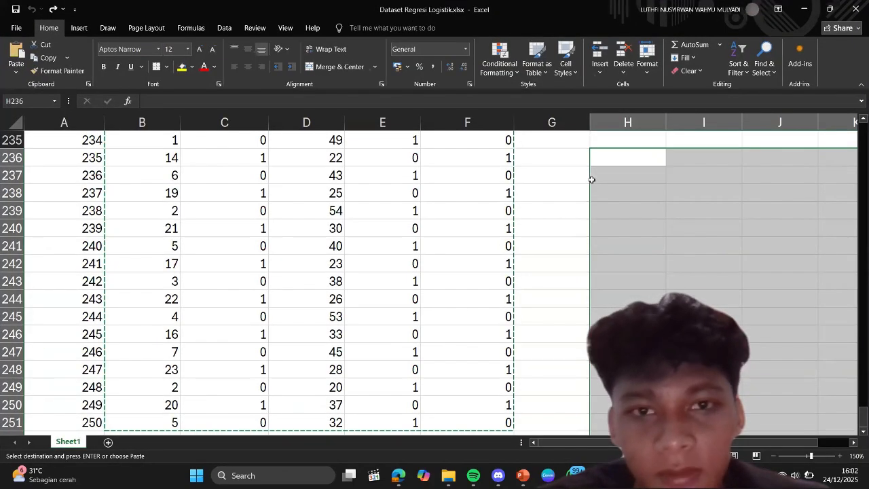
scroll(446, 236, up, 10)
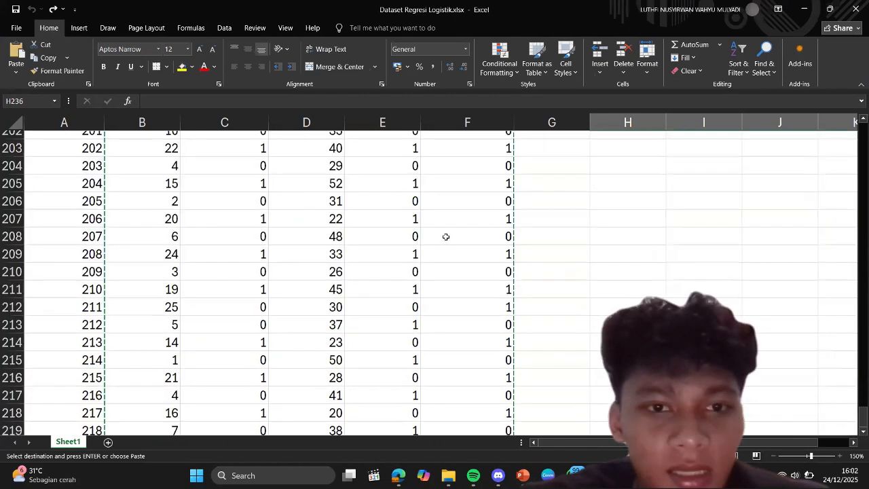
scroll(446, 236, up, 20)
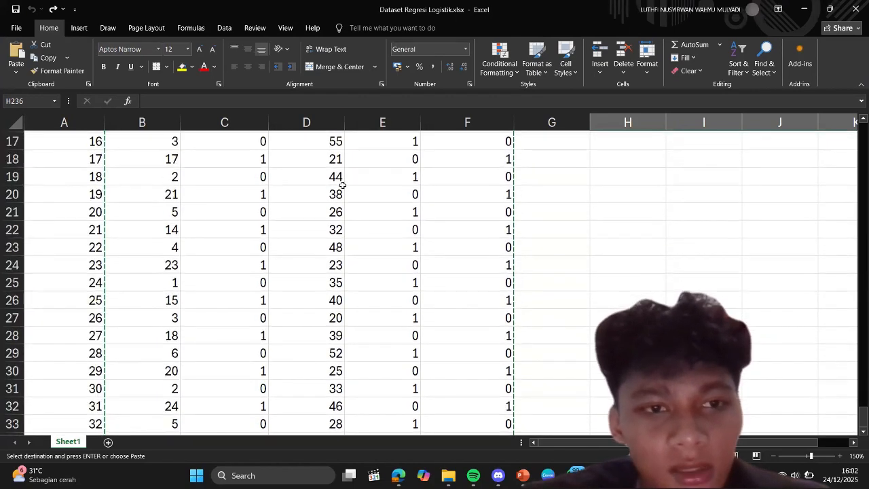
scroll(343, 185, up, 5)
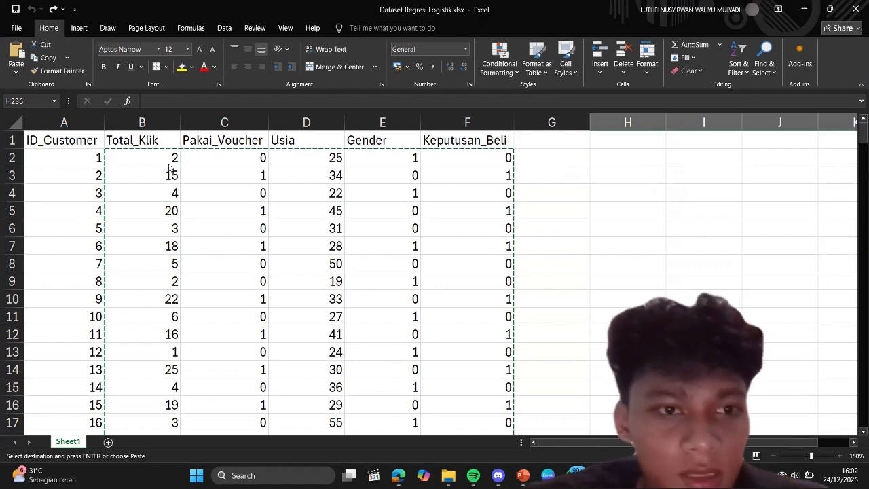
click(192, 154)
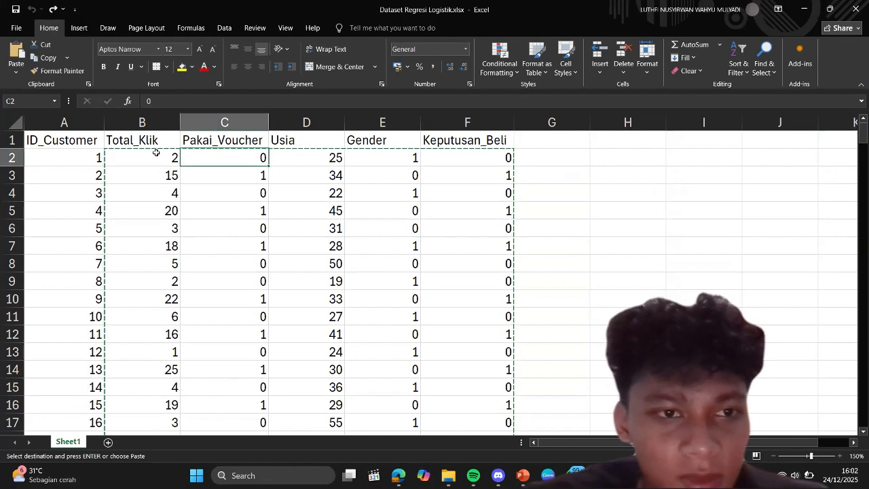
drag(156, 152, 445, 190)
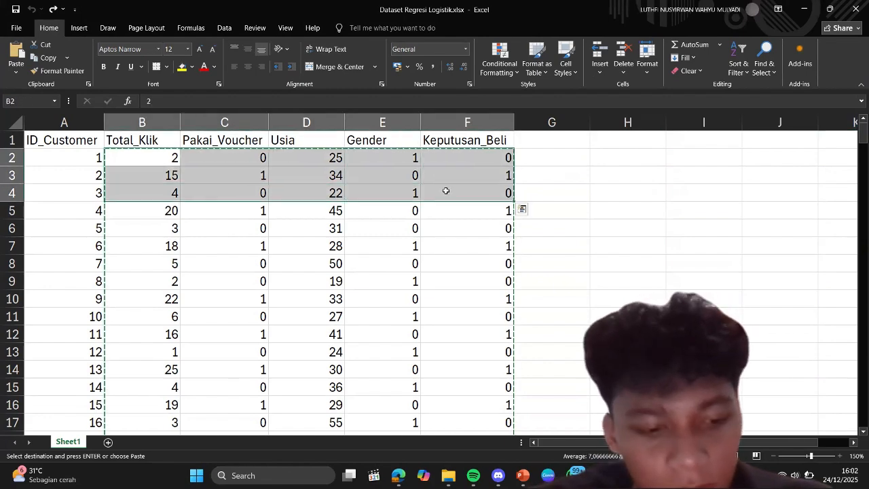
key(ctrl+shift+Down)
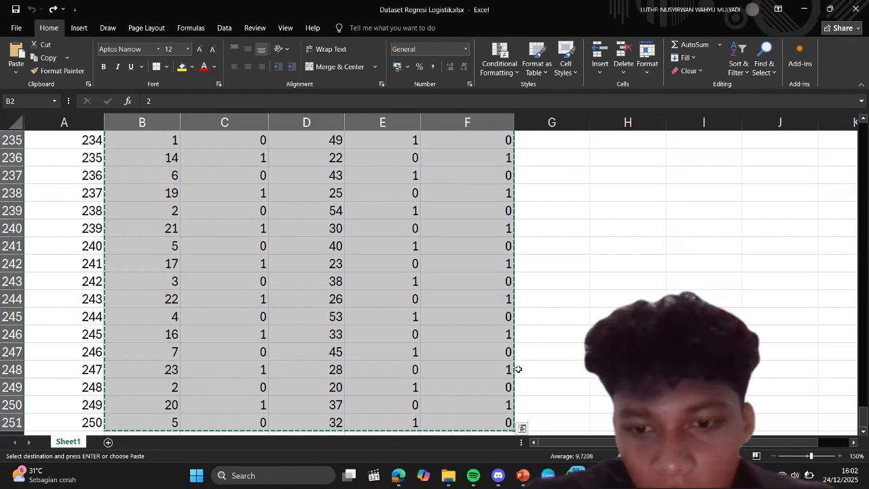
Step: Switch to the empty SPSS dataset and paste the copied Excel data starting at row 1 of the first variable column
key(alt+Tab)
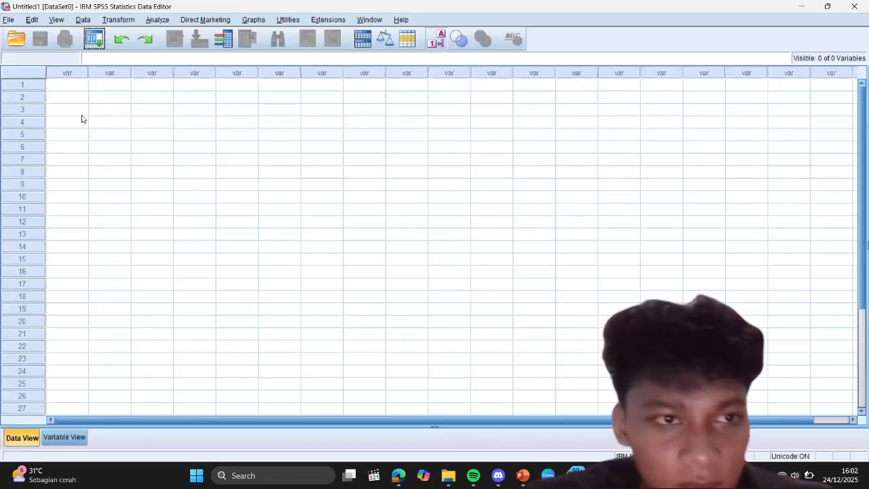
click(72, 85)
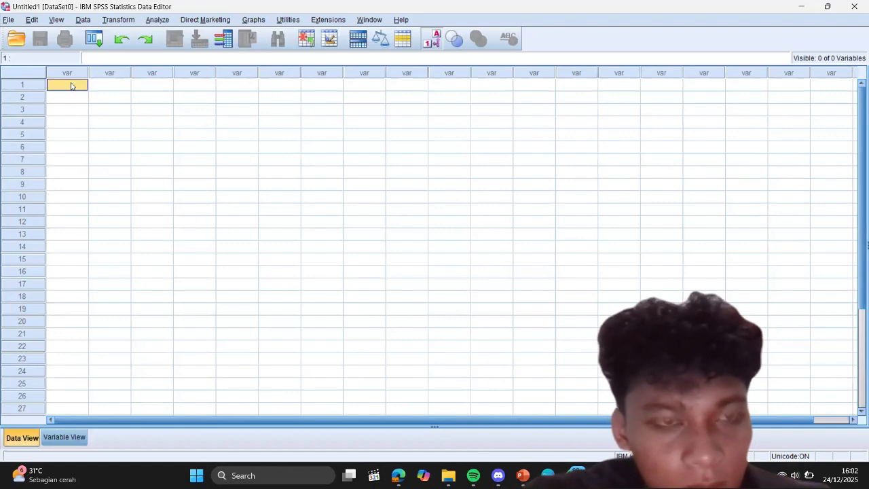
key(ctrl+v)
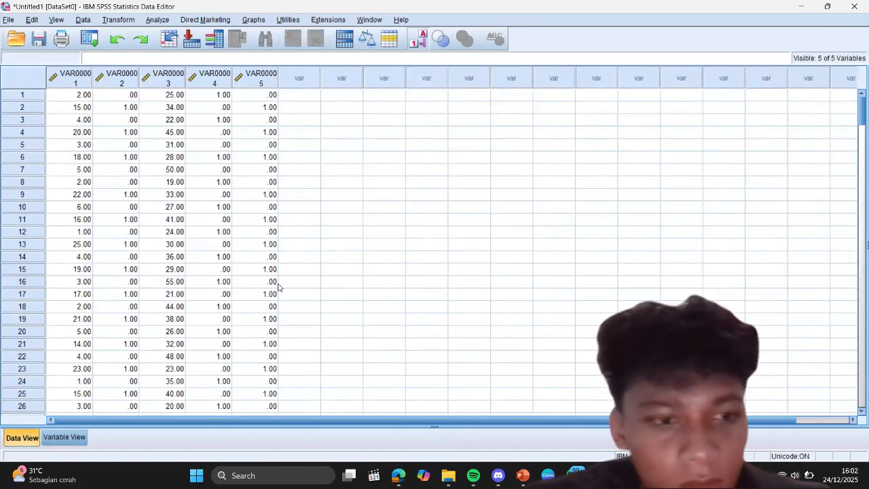
Step: Copy the Total_Klik header from the Excel dataset and use it as the name of the first variable in SPSS
click(65, 438)
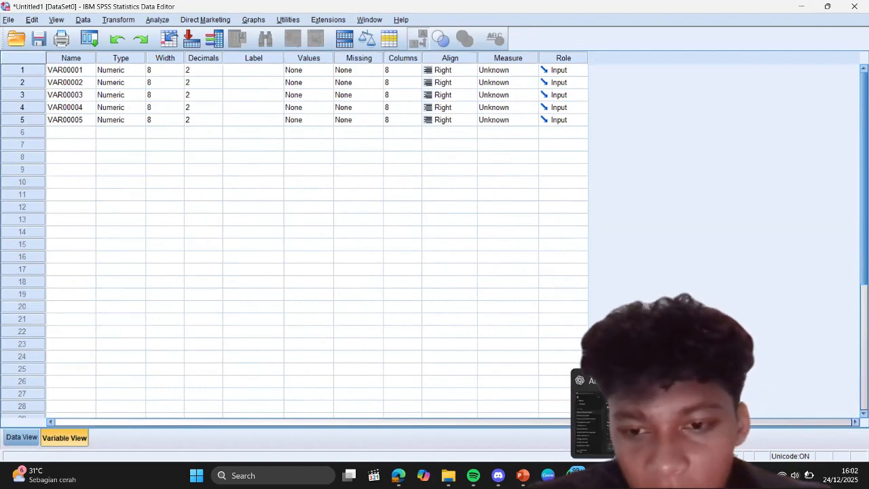
key(alt+Tab)
scroll(206, 196, up, 20)
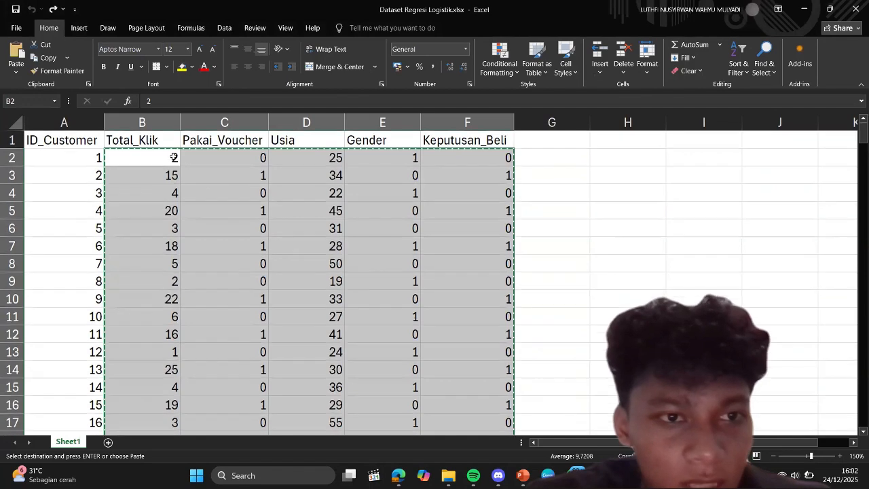
click(172, 139)
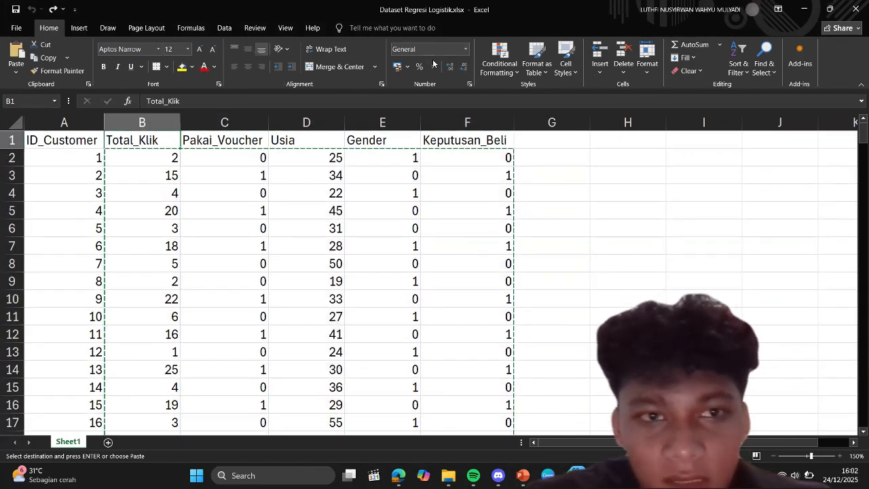
click(147, 100)
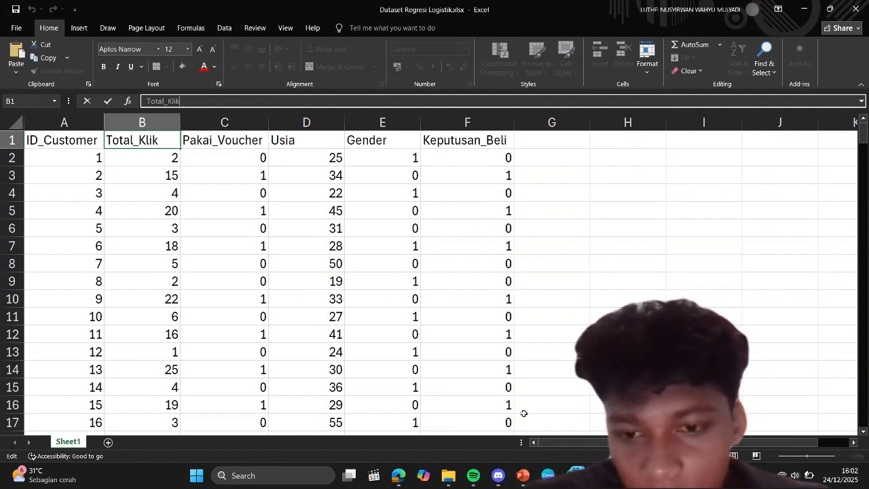
key(Escape)
key(alt+Tab)
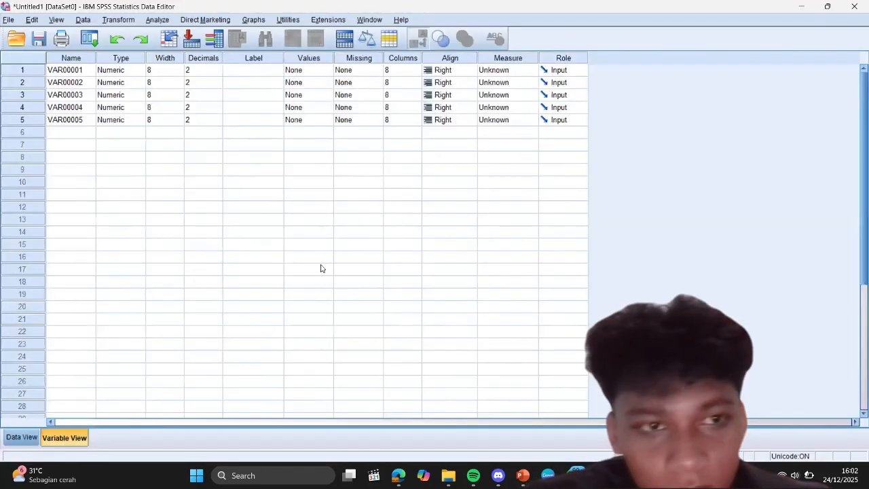
click(82, 72)
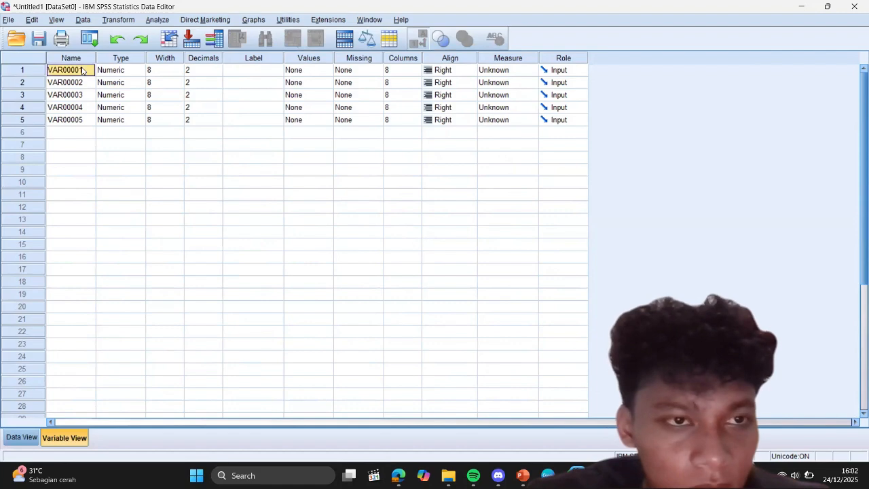
key(ctrl+v)
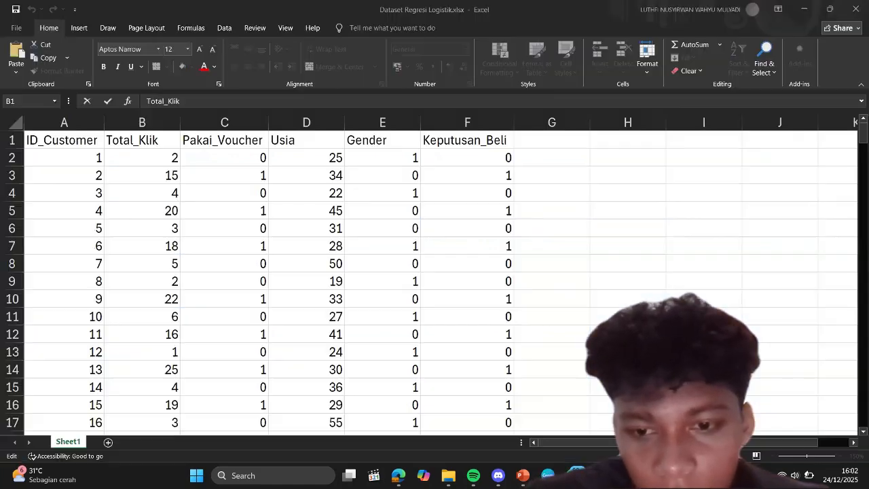
Step: Copy the Pakai_Voucher header from Excel and rename the second SPSS variable, VAR00002, with it
key(alt+Tab)
click(258, 142)
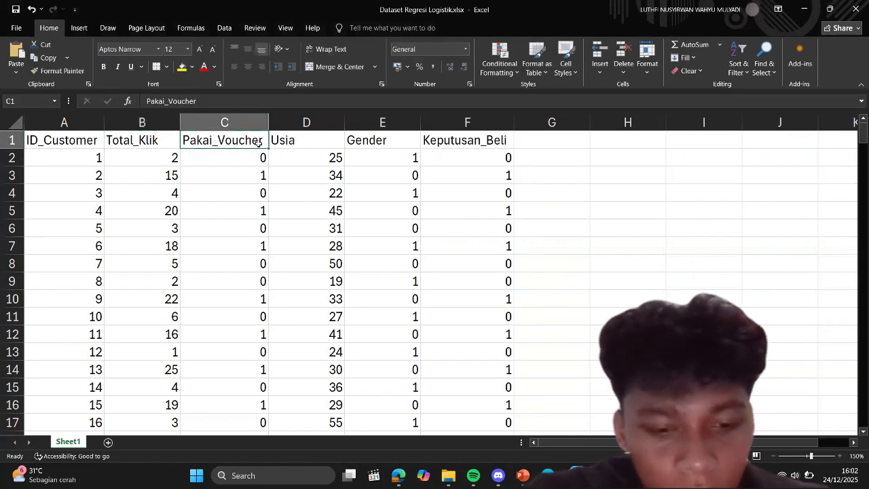
key(ctrl+c)
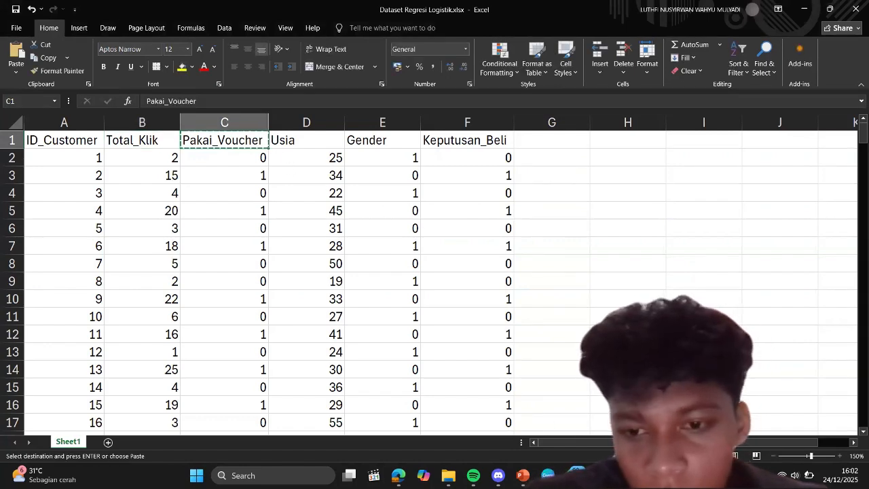
key(alt+Tab)
click(71, 82)
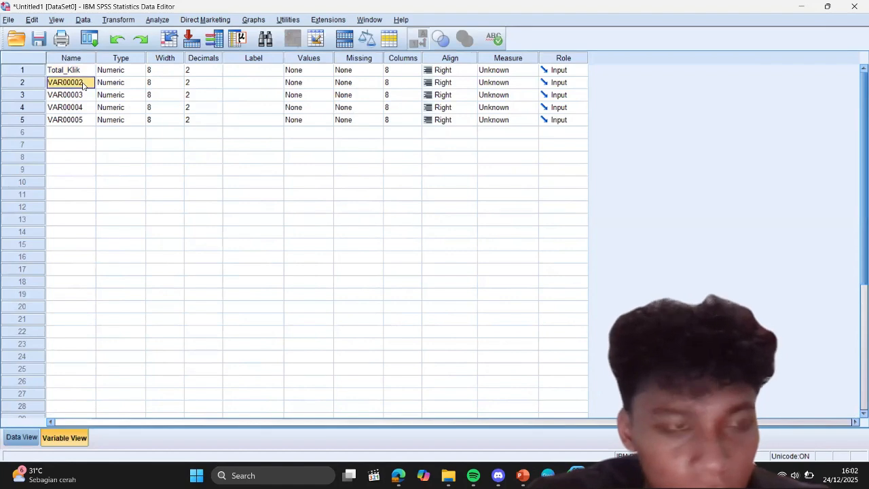
key(ctrl+v)
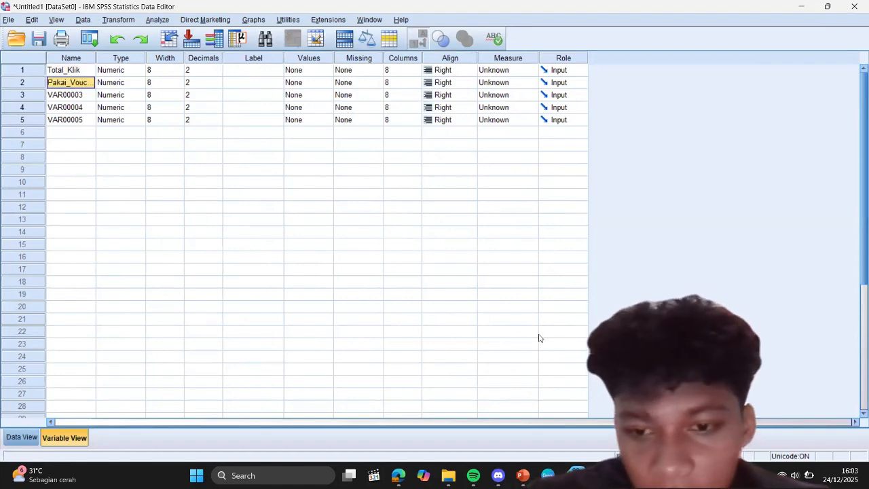
Step: Copy the Usia header from Excel and rename the third SPSS variable, VAR00003, with it
key(alt+Tab)
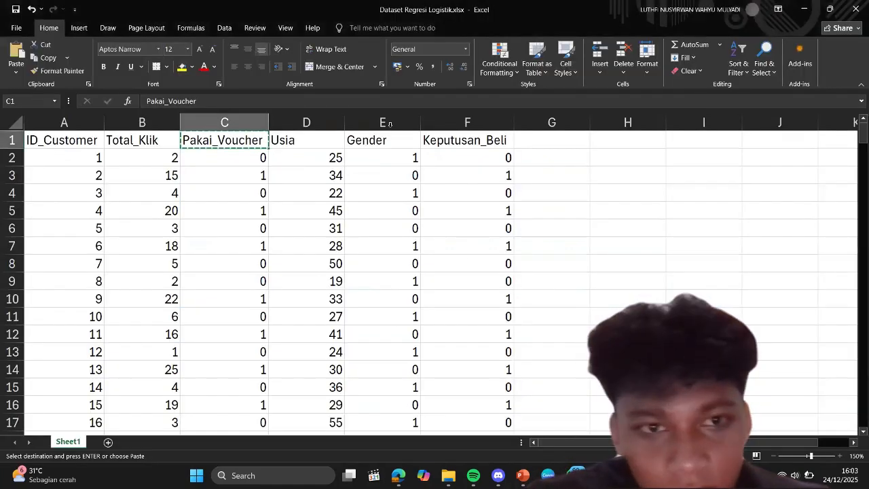
click(316, 141)
key(ctrl+c)
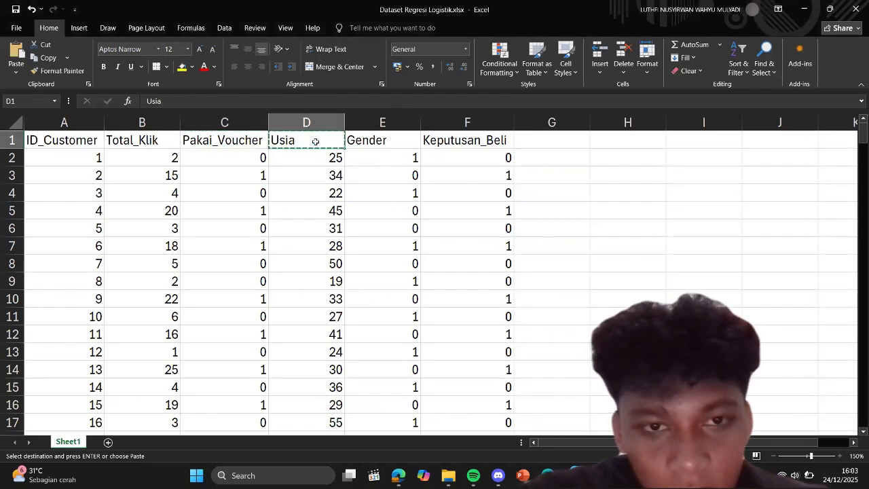
key(alt+Tab)
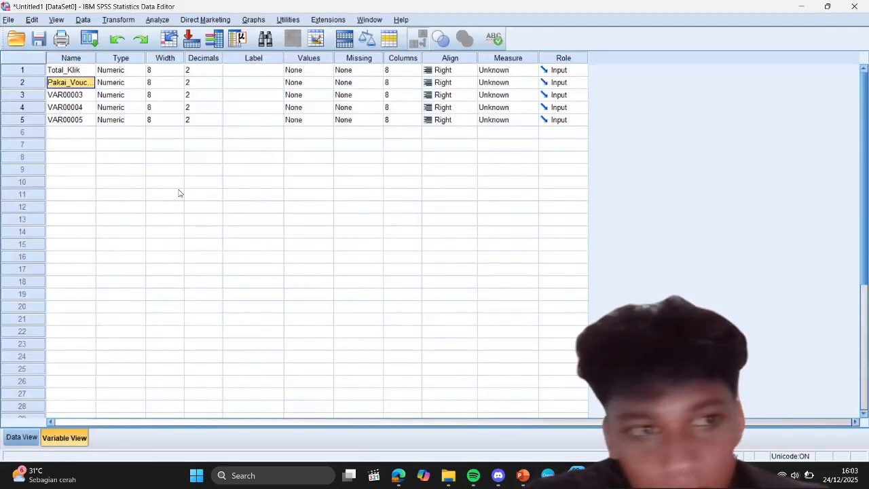
click(77, 95)
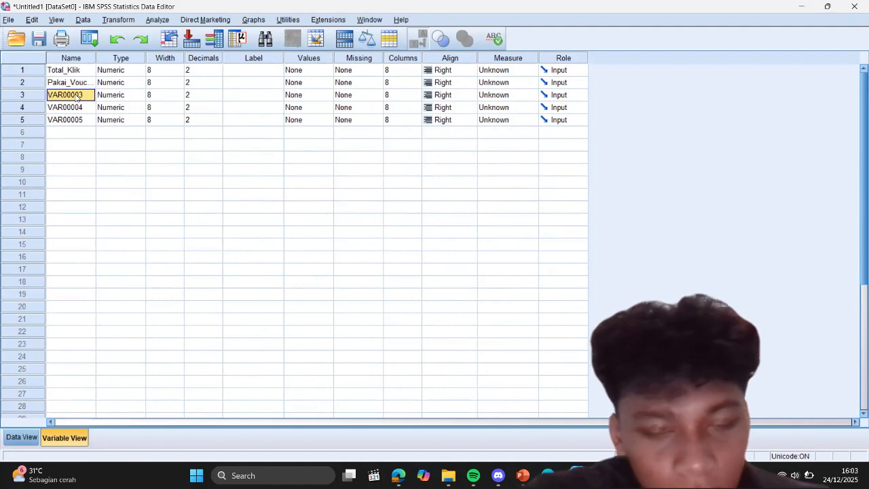
key(ctrl+v)
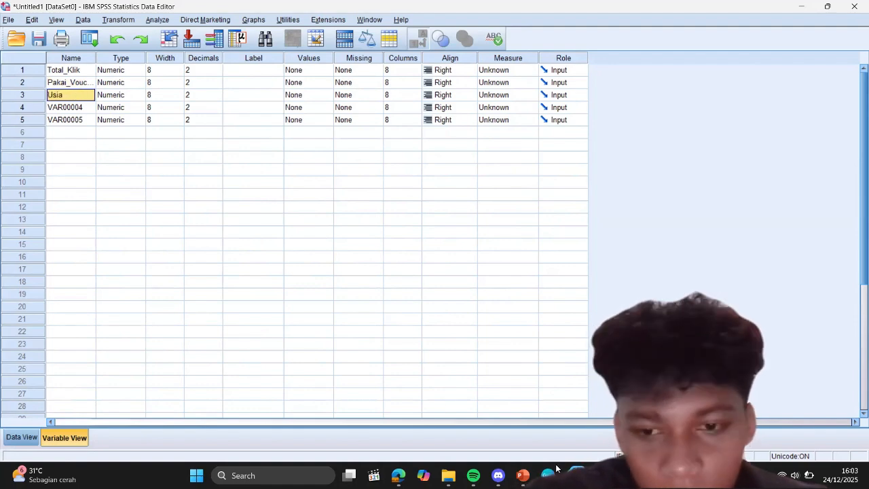
Step: Rename the fourth variable, VAR00004, as Gender
click(81, 109)
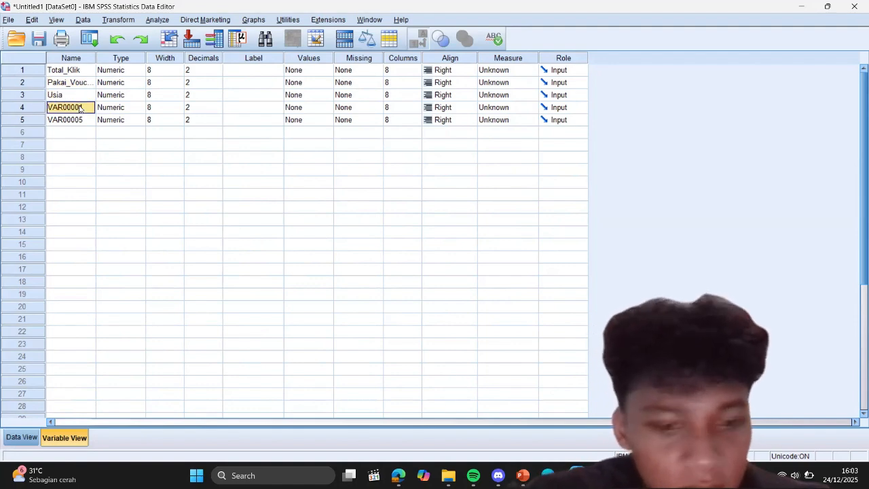
text(Gen)
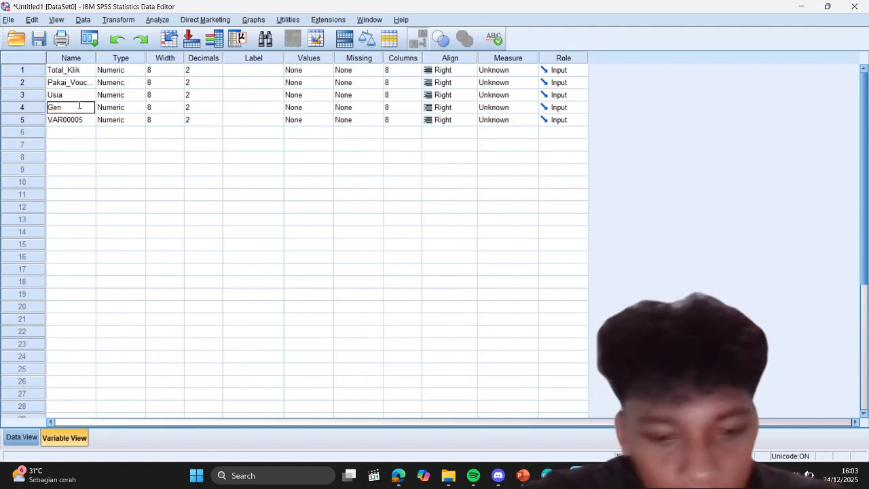
text(der)
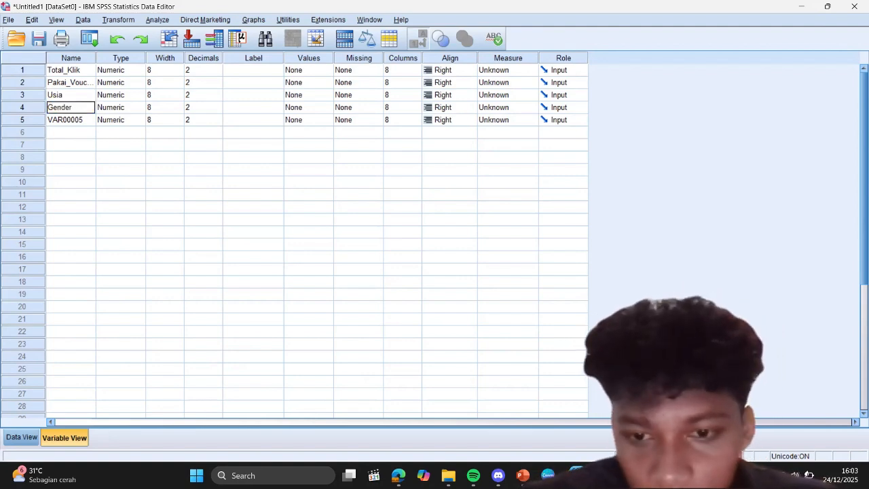
Step: Copy the Keputusan_Beli header from Excel and rename the fifth SPSS variable, VAR00005, with it
key(alt+Tab)
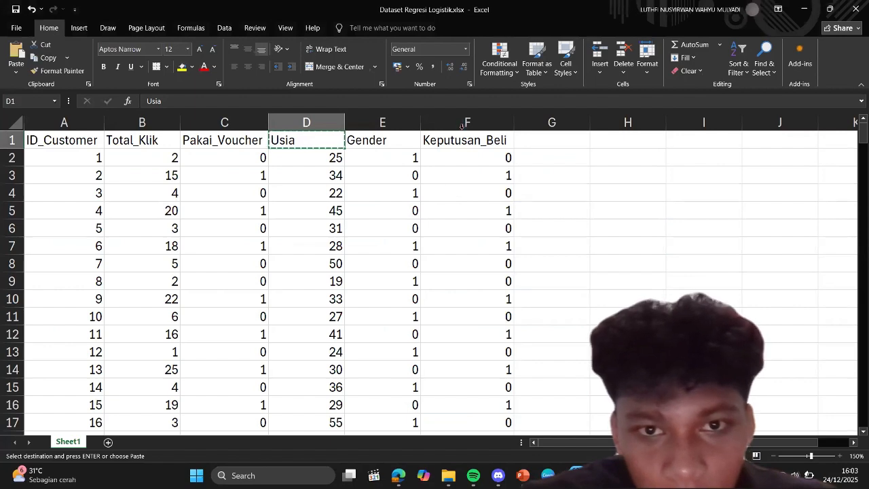
click(464, 145)
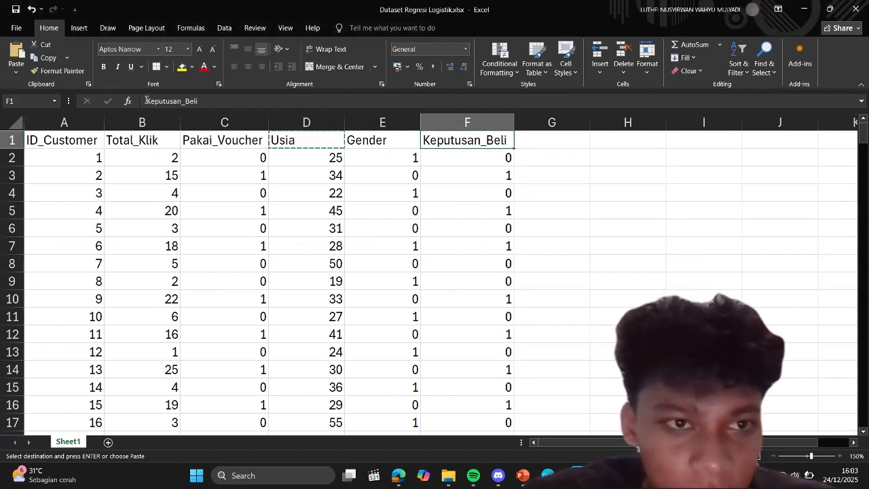
click(194, 100)
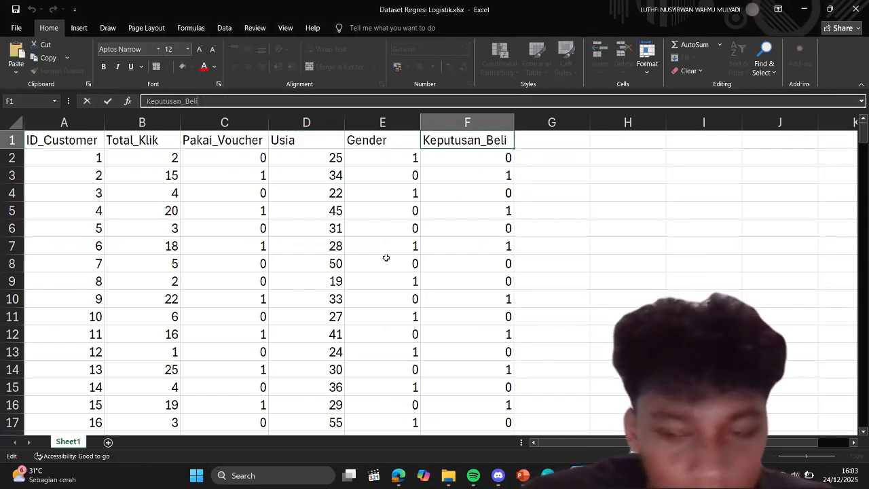
key(alt+Tab)
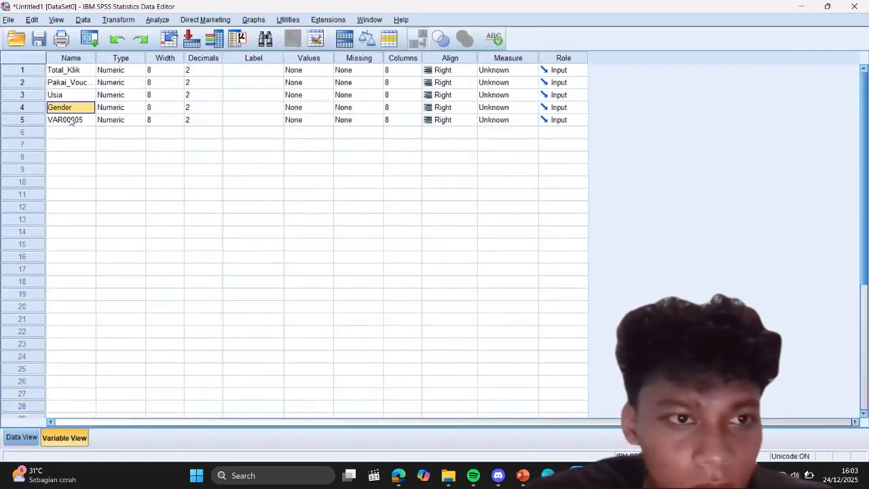
click(70, 121)
key(ctrl+v)
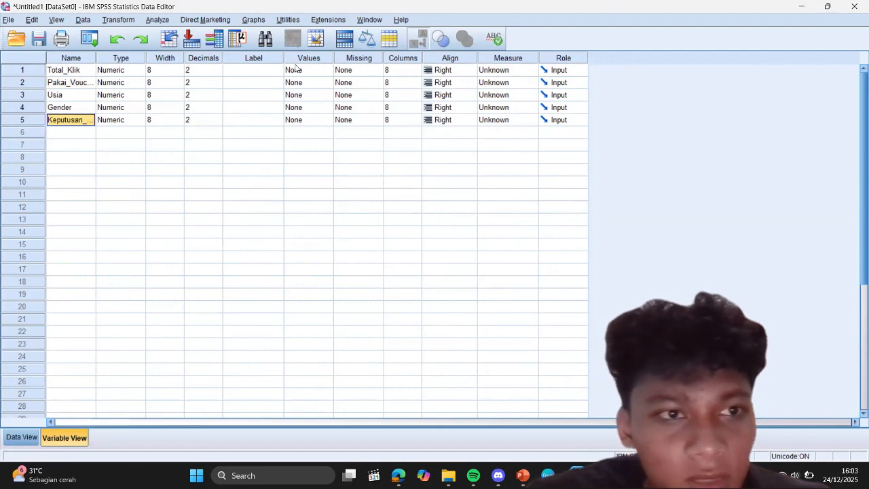
Step: Open the value labels of Pakai_Voucher and add the label "tidak pakai" for value 0
click(320, 81)
click(320, 83)
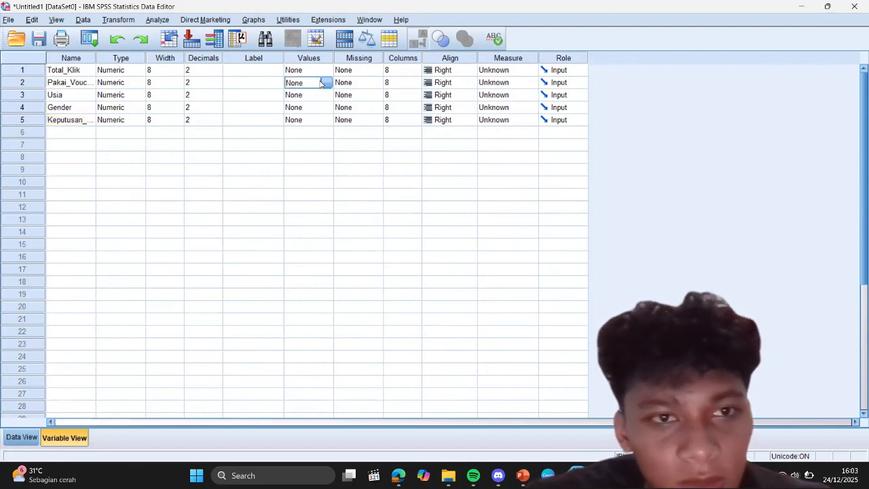
click(326, 83)
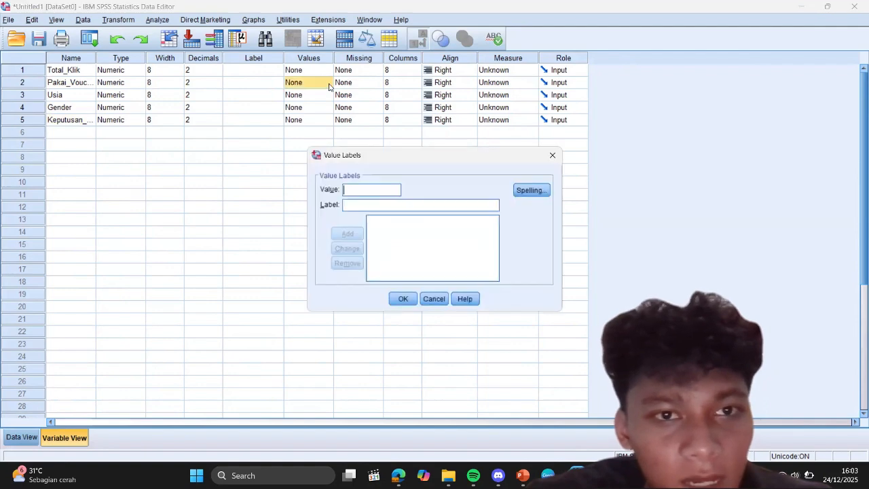
text(0)
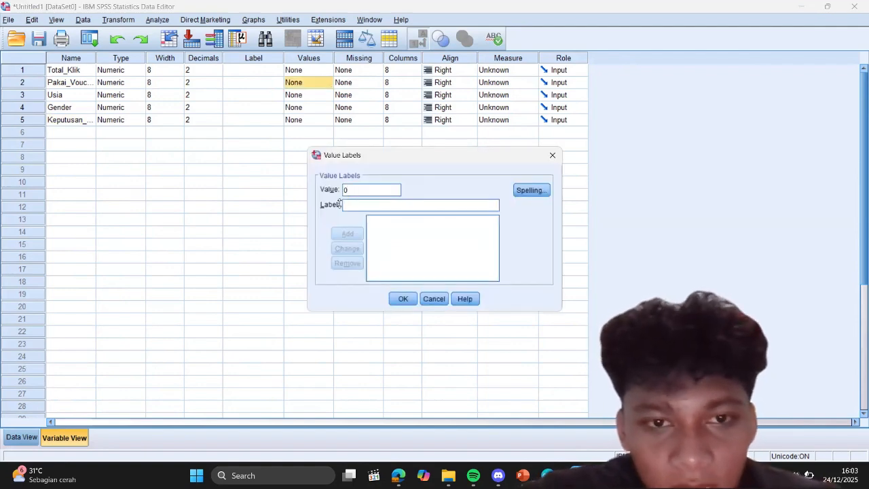
text(tidak)
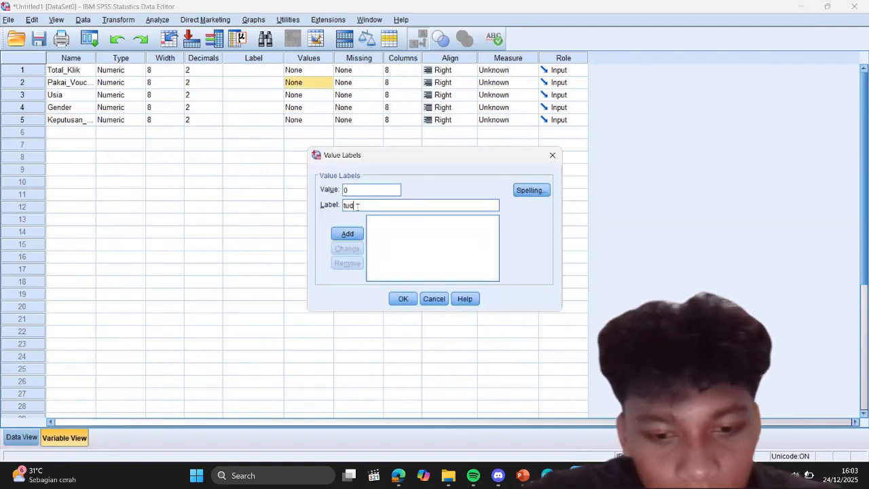
key(BackSpace)
key(BackSpace)
key(BackSpace)
key(BackSpace)
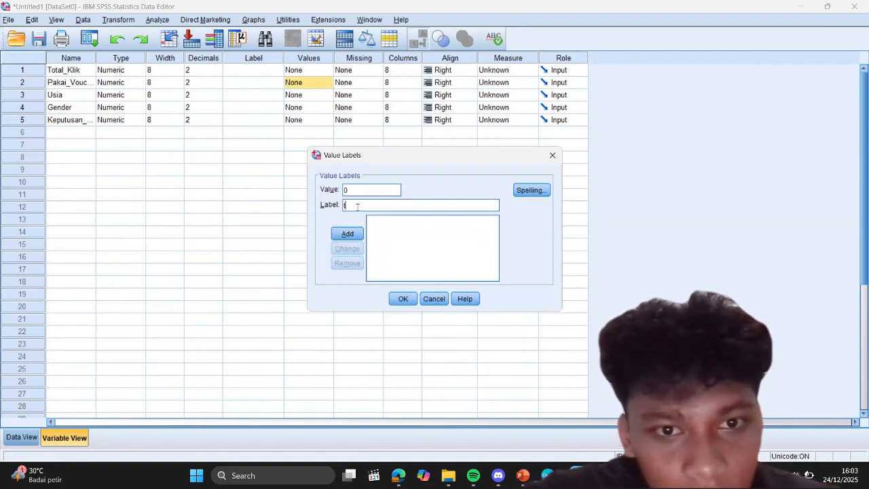
text(idak pa)
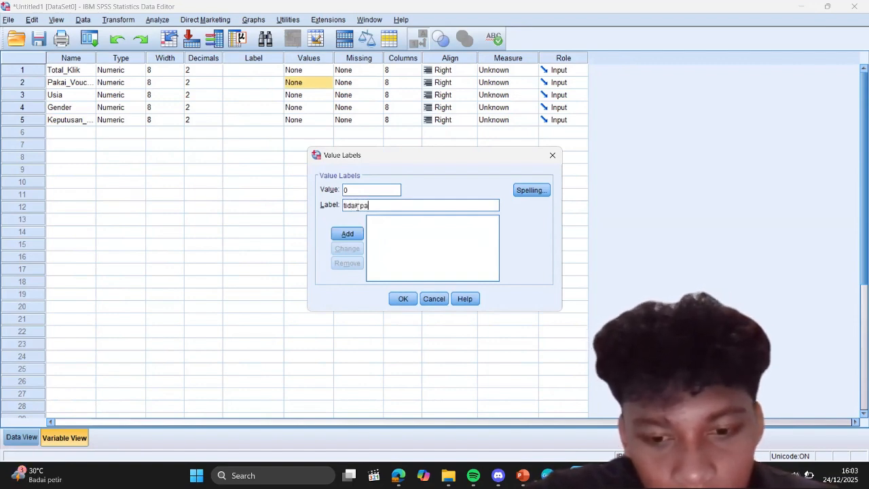
text(kai)
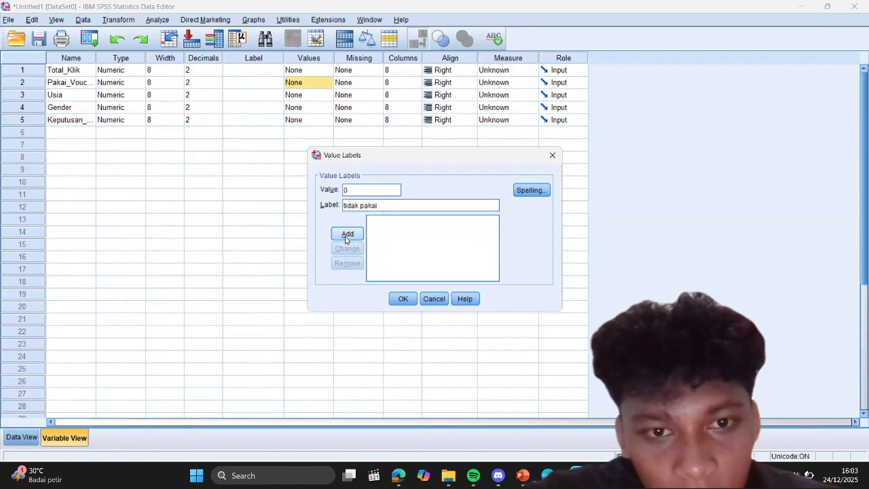
click(346, 235)
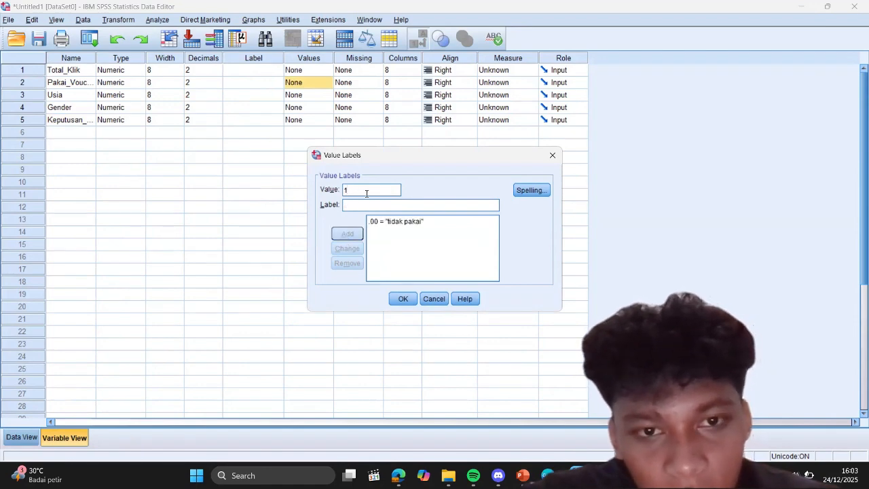
Step: Add the label "pakai" for value 1 of Pakai_Voucher and apply the value labels
text(pakai)
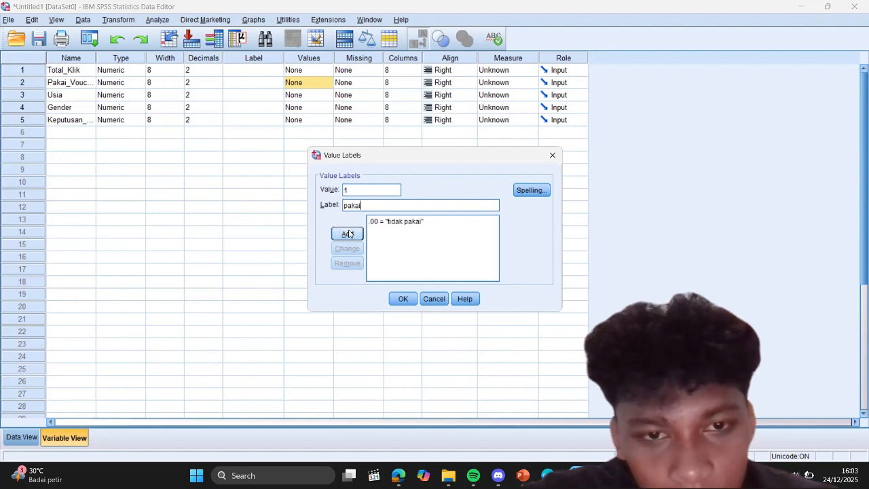
click(350, 233)
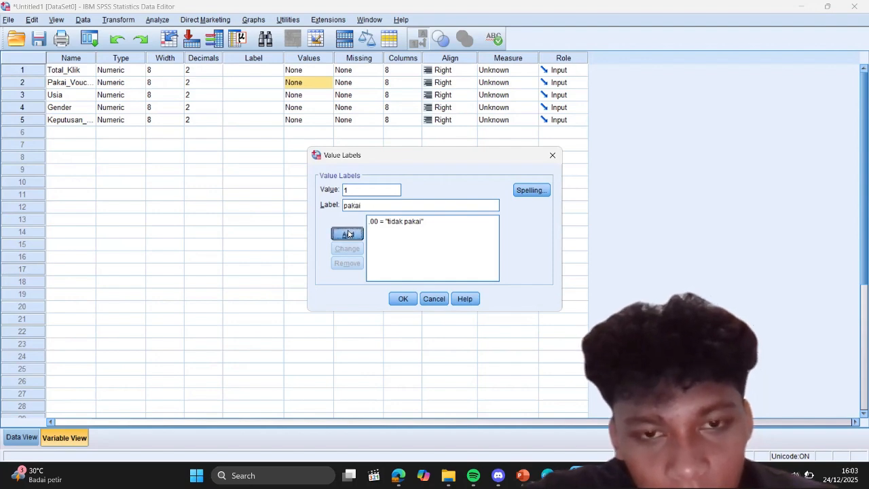
click(402, 299)
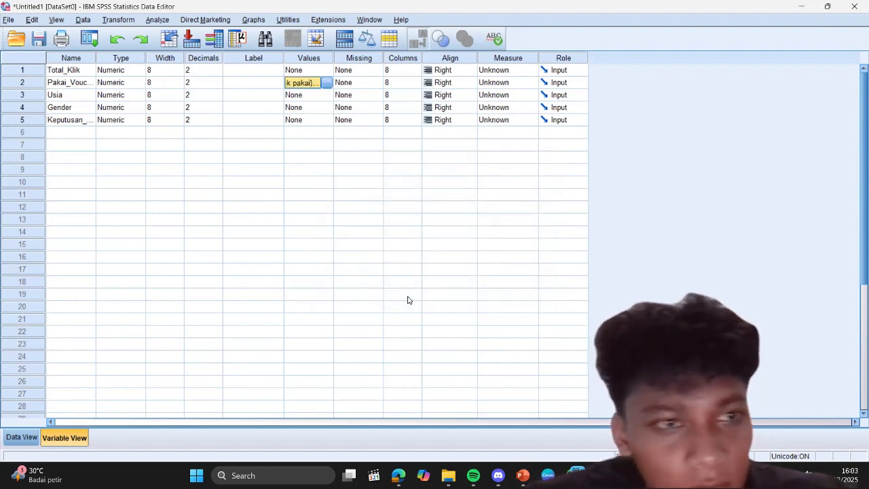
Step: Open the value labels of Gender and add the label "perempuan" for value 0
click(319, 97)
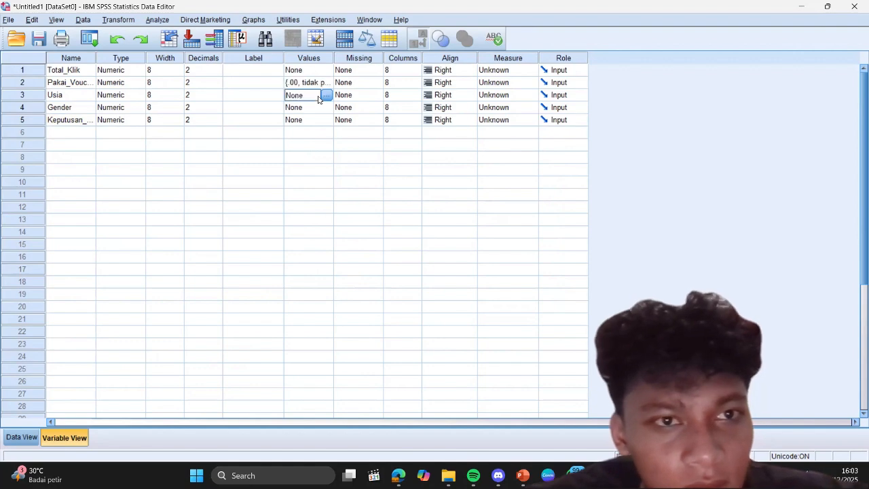
click(321, 107)
click(328, 107)
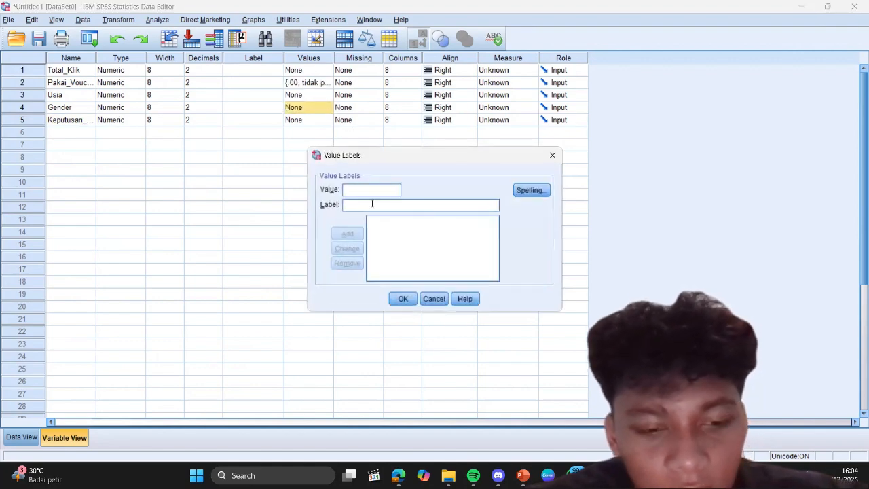
text(0)
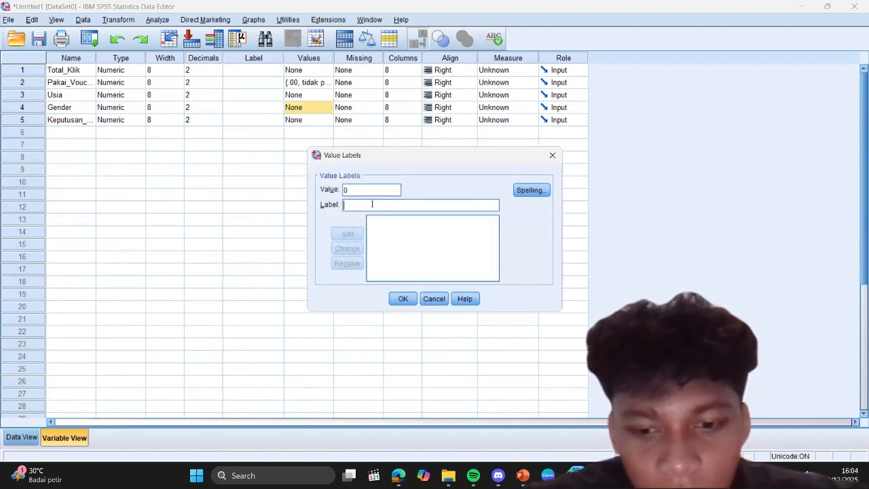
text(perempuan)
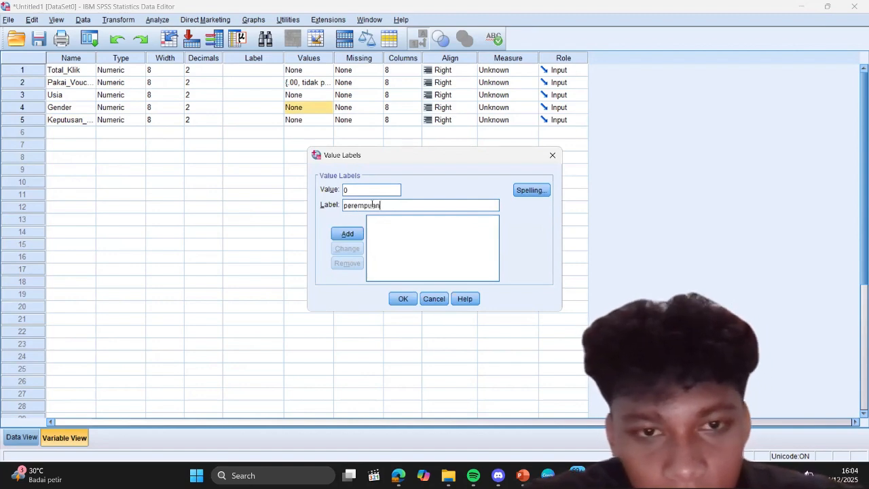
click(347, 238)
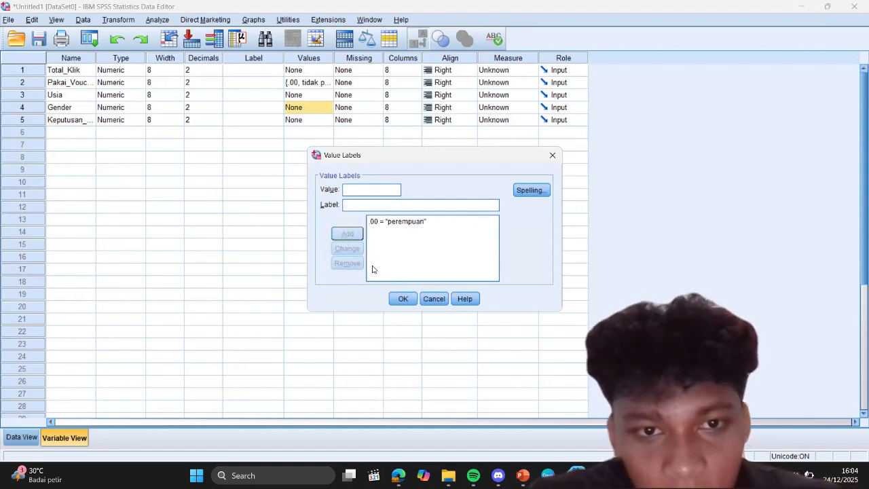
Step: Add the label "laki laki" for value 1 of Gender and apply the value labels
click(366, 204)
text(laki lak)
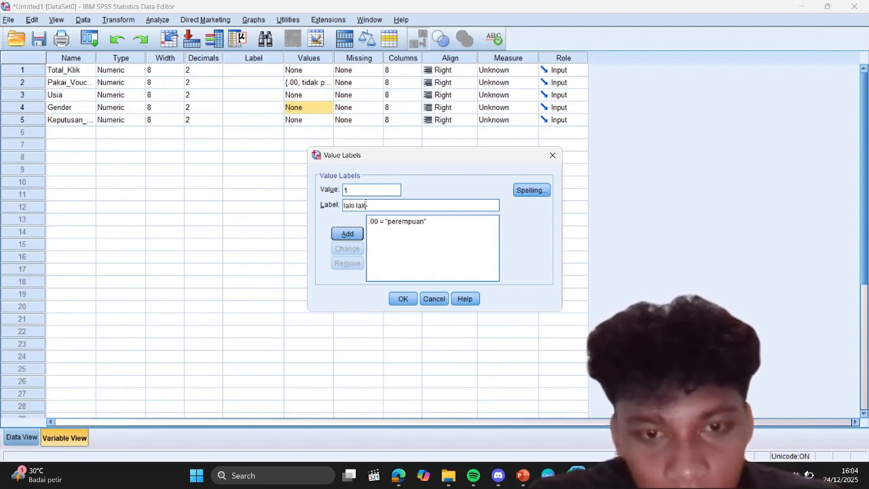
text(i)
click(341, 236)
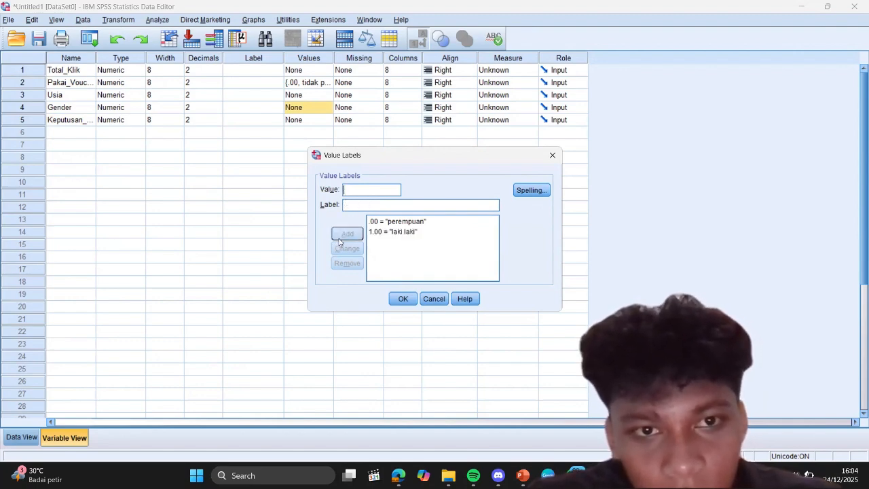
click(403, 300)
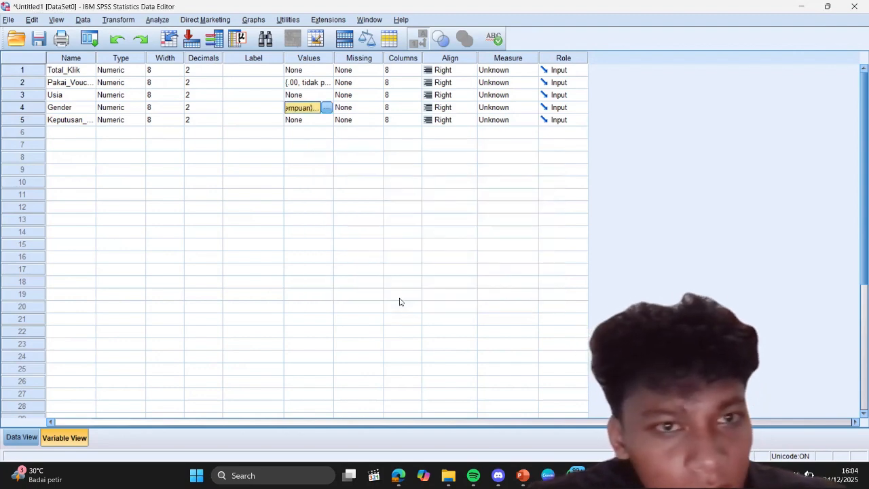
Step: Open the value labels of Keputusan_Beli and add the label "tidak beli" for value 0
click(319, 120)
click(328, 119)
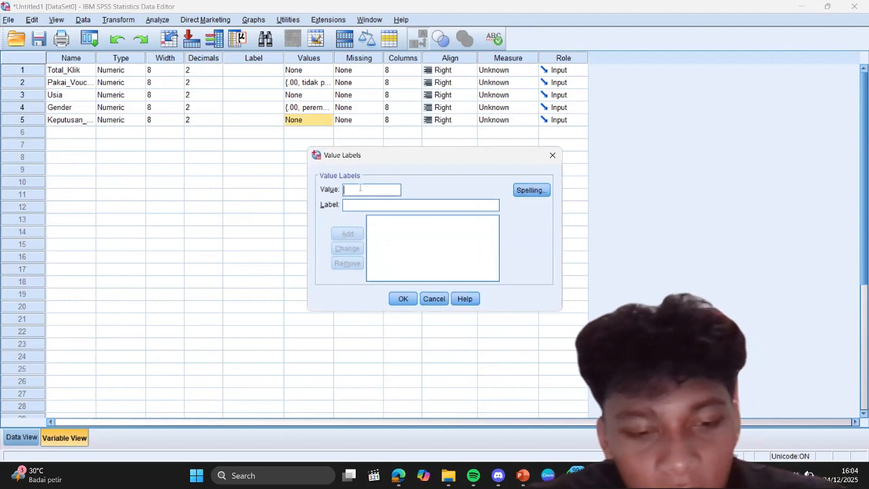
text(0)
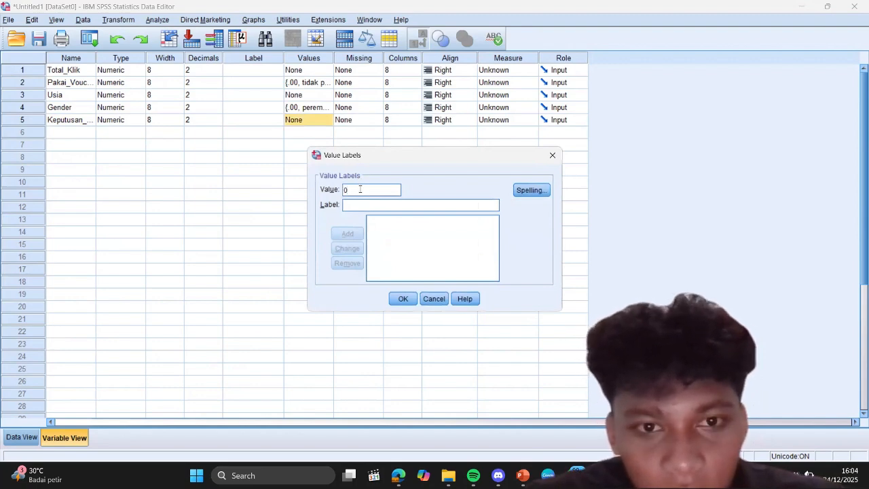
text(ti)
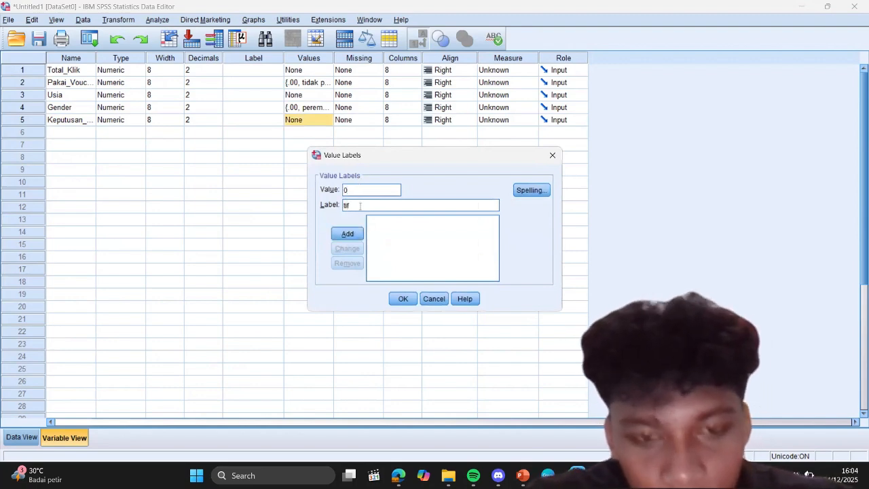
text(dak)
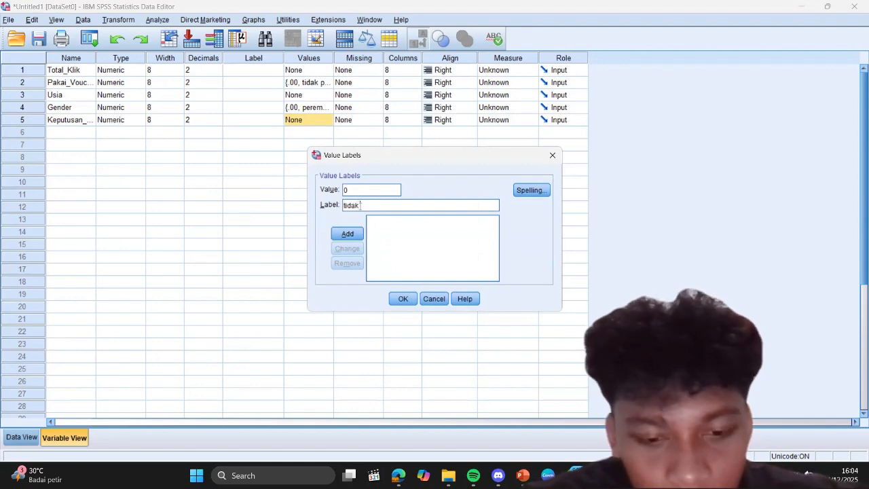
text( beli)
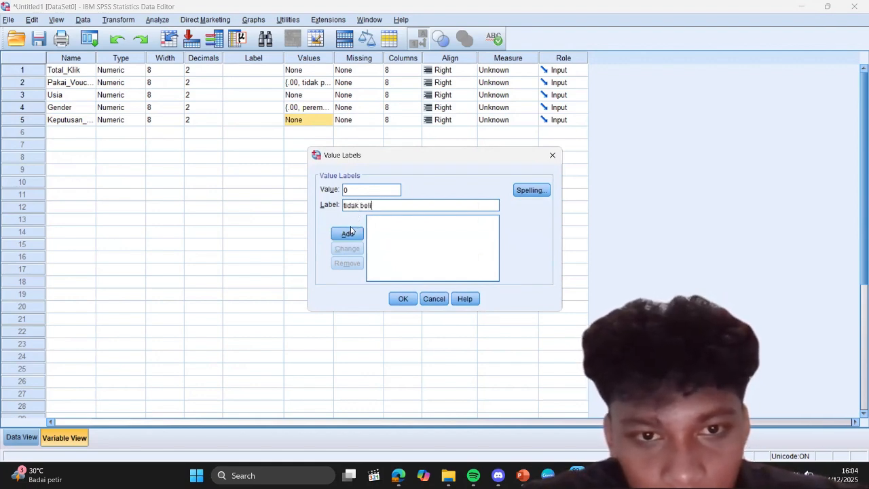
click(347, 232)
Step: Add the label "beli" for value 1 of Keputusan_Beli and apply the value labels
text(1)
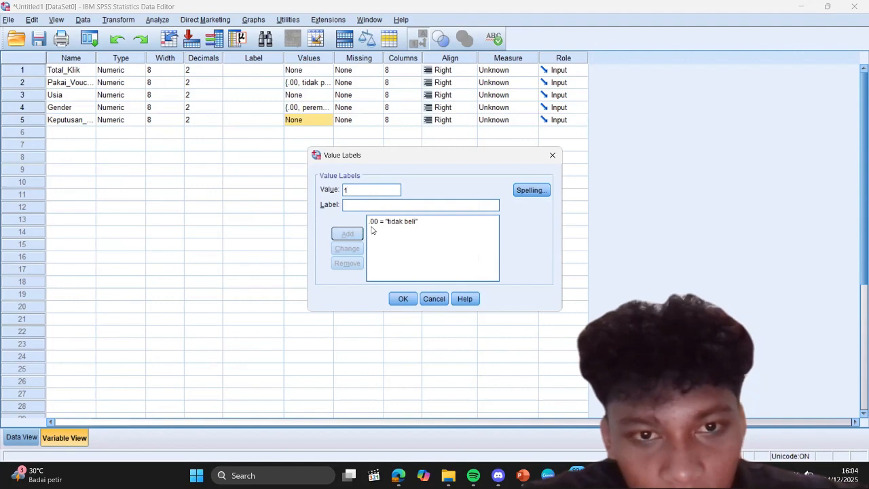
text(beli)
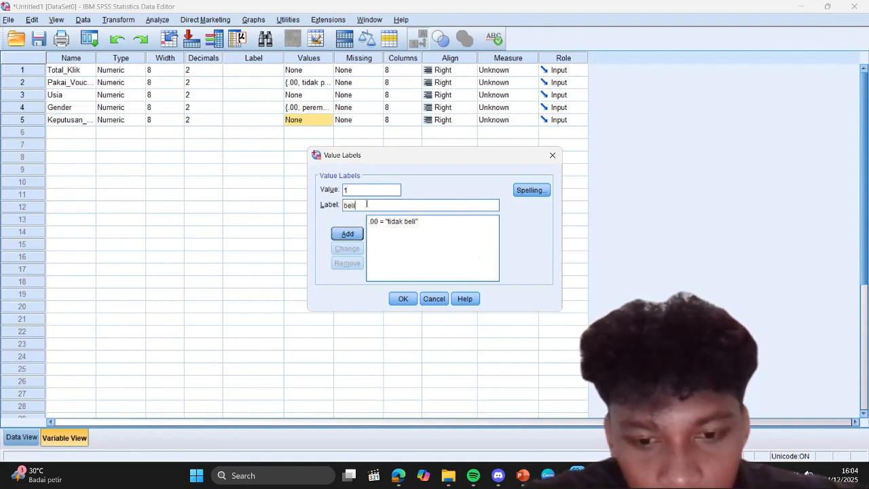
click(347, 234)
click(406, 299)
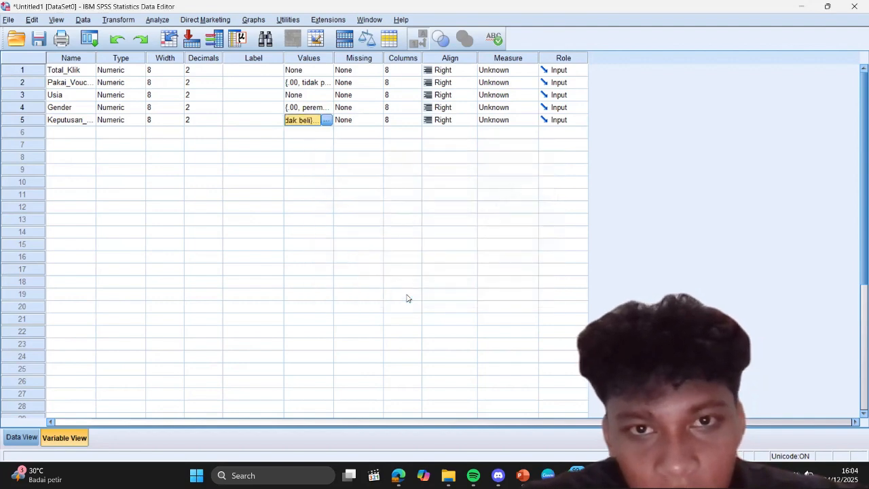
Step: Set the measurement level of Total_Klik and Usia to Scale and of Pakai_Voucher to Nominal
click(516, 71)
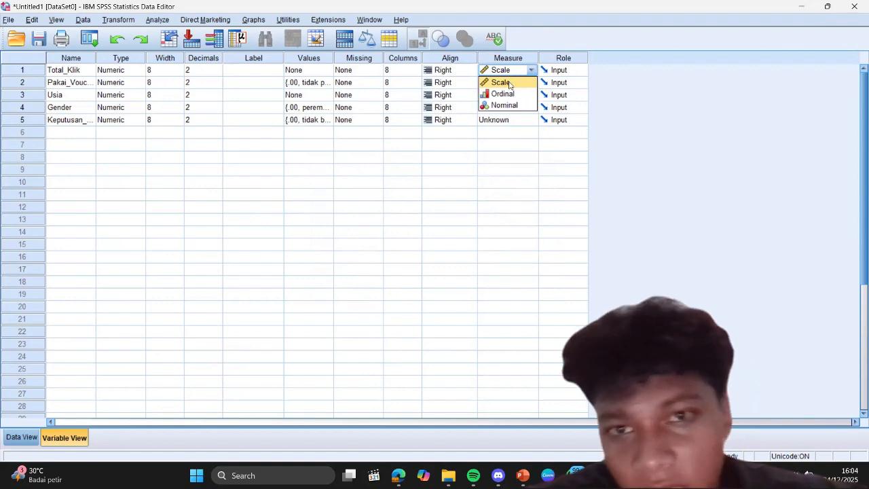
click(503, 82)
click(515, 83)
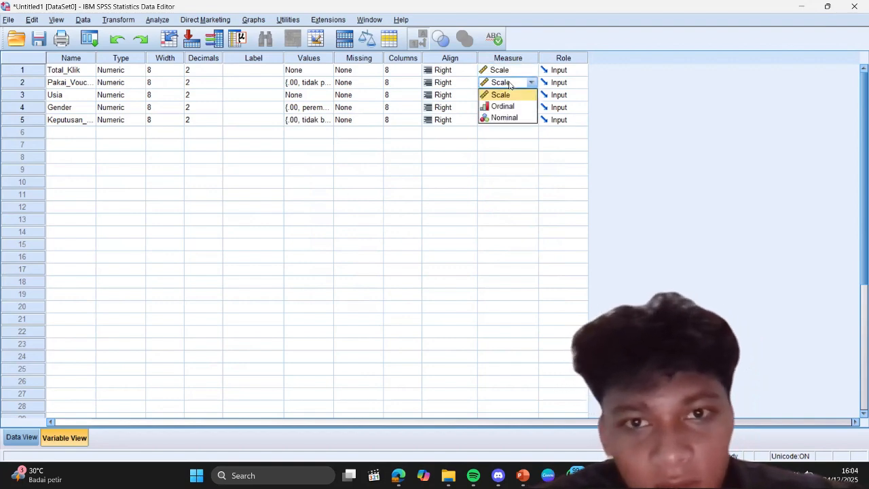
click(505, 118)
click(513, 97)
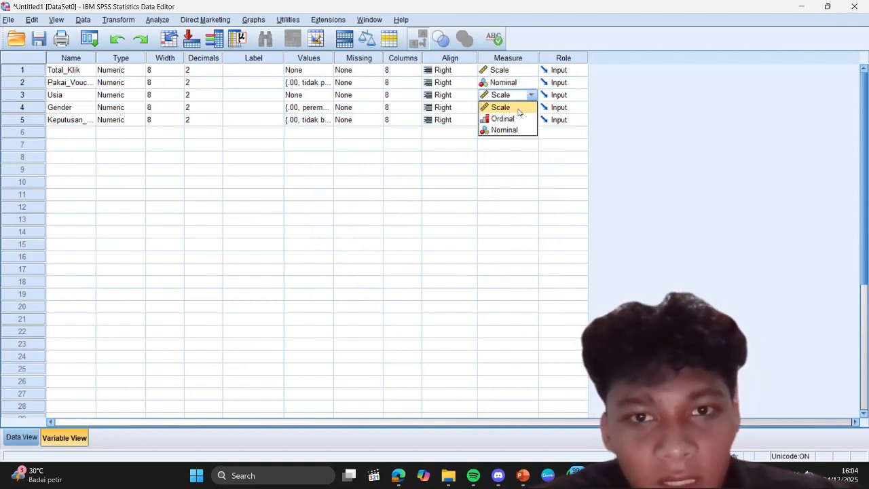
click(520, 110)
Step: Set the measurement level of Gender and Keputusan_Beli to Nominal
click(520, 108)
click(522, 133)
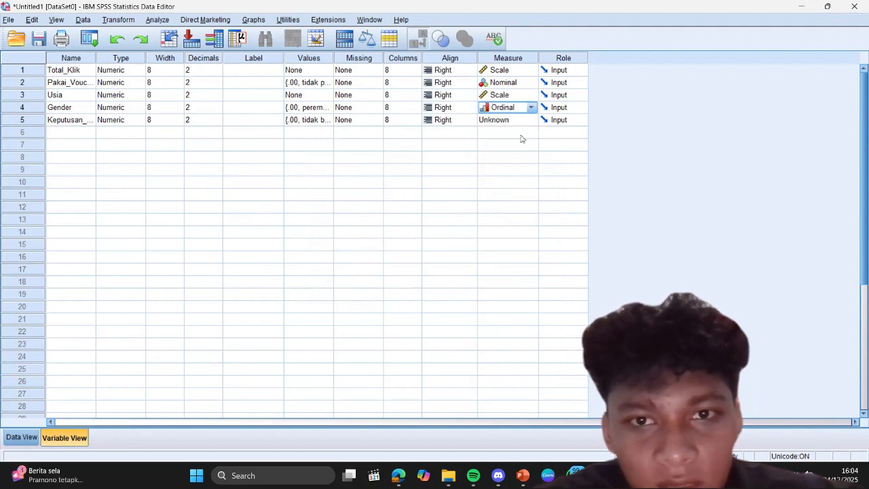
click(513, 109)
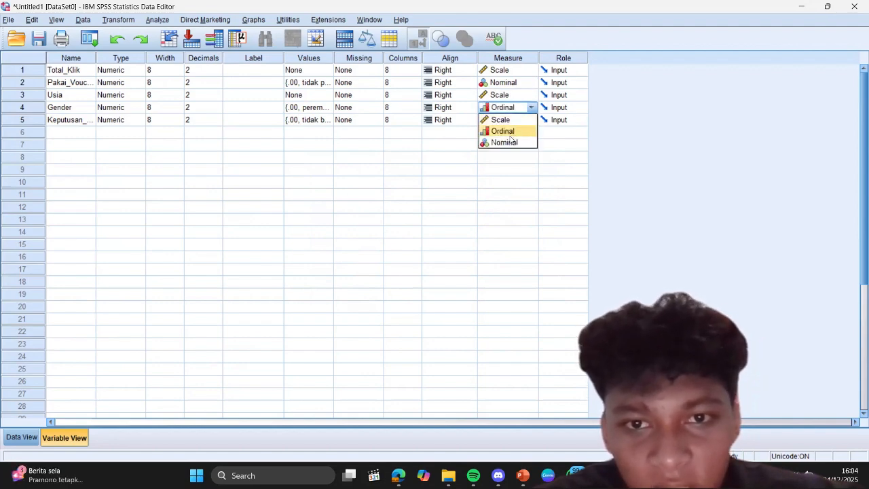
click(513, 142)
click(509, 121)
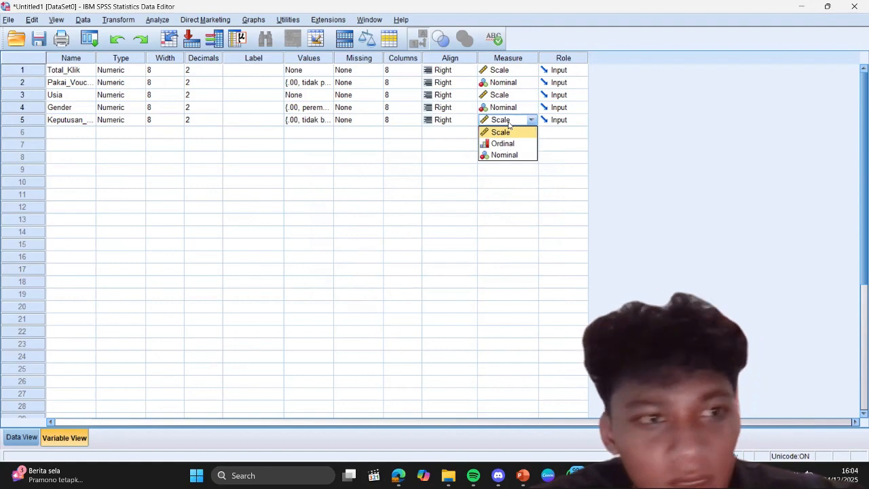
click(508, 156)
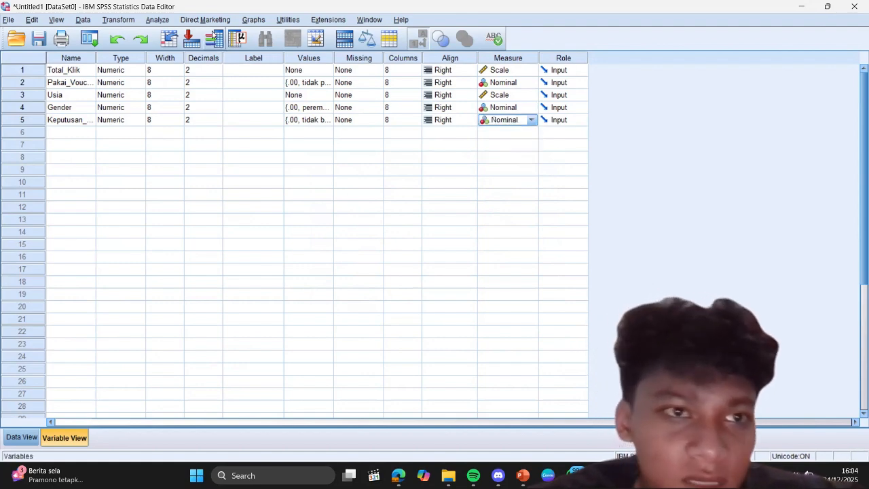
Step: Start a Binary Logistic regression with Keputusan_Beli as the dependent variable
click(147, 20)
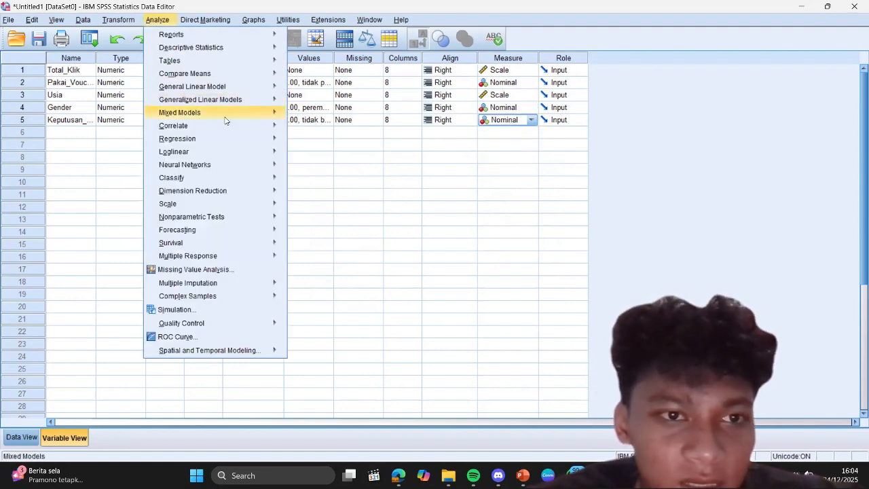
mouse_move(237, 135)
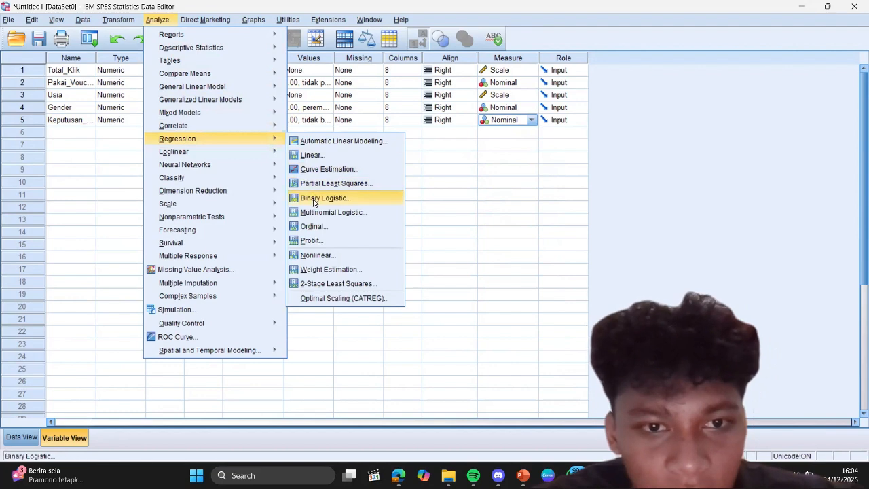
click(315, 198)
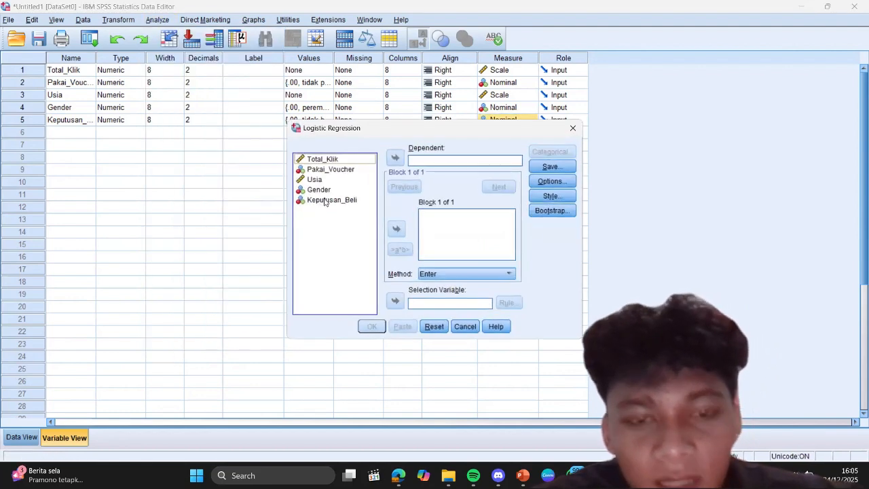
click(325, 201)
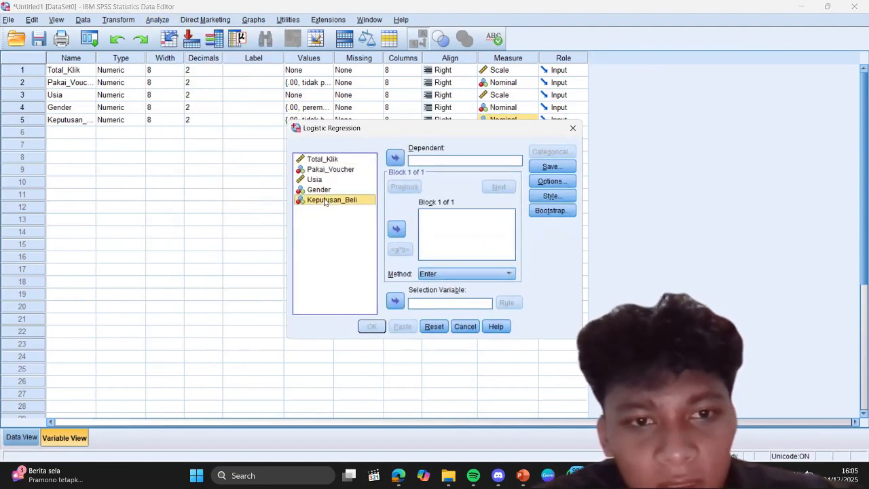
click(395, 158)
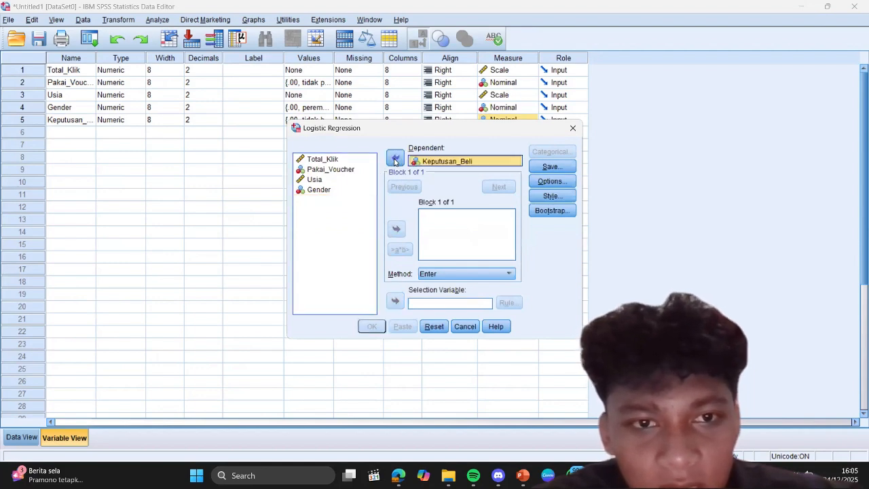
Step: Add Total_Klik, Pakai_Voucher, Usia and Gender together as the covariates of Block 1
click(331, 159)
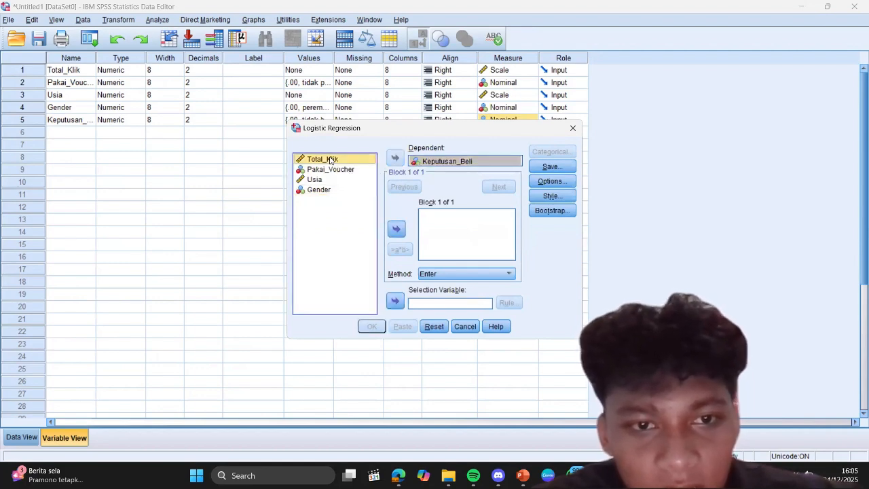
key(shift+Down)
key(shift+Down)
key(shift+Down)
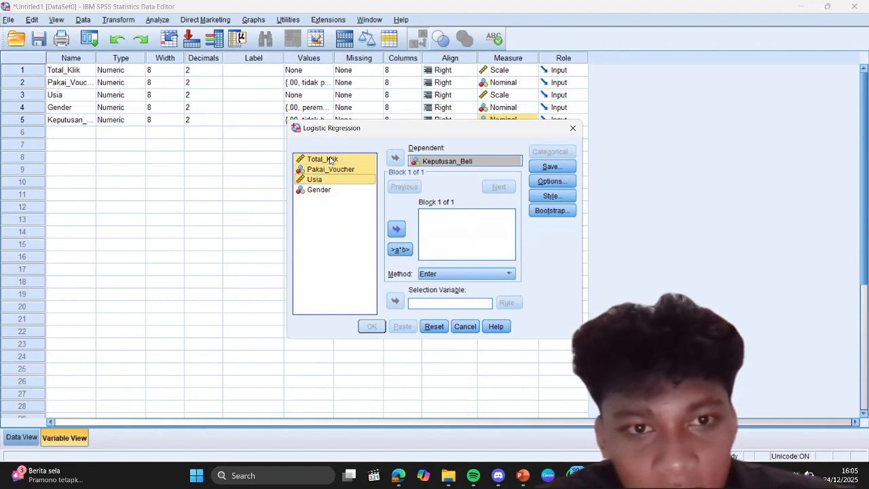
click(396, 229)
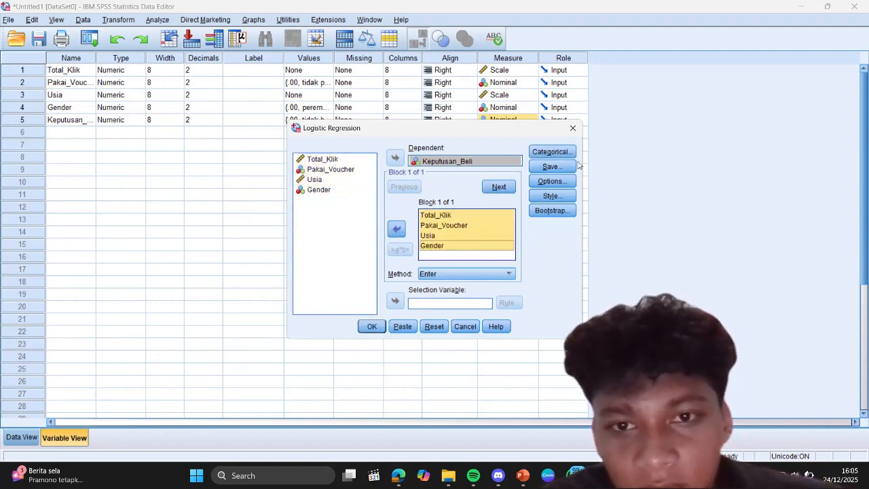
Step: Enable Hosmer-Lemeshow goodness-of-fit and the 95% CI for exp(B) in the logistic regression options
click(549, 182)
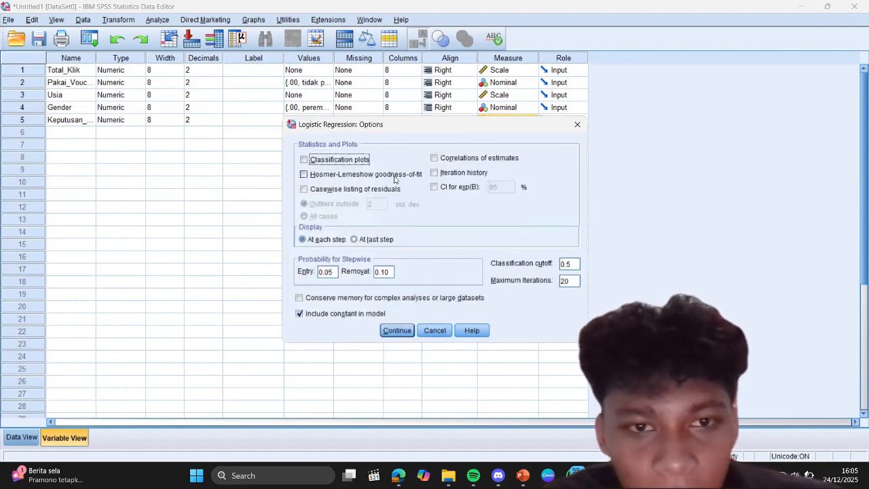
click(304, 175)
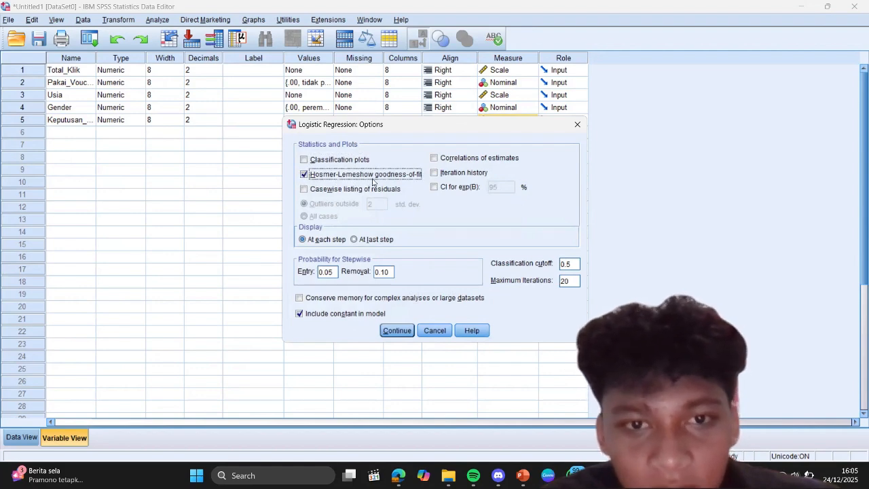
click(434, 188)
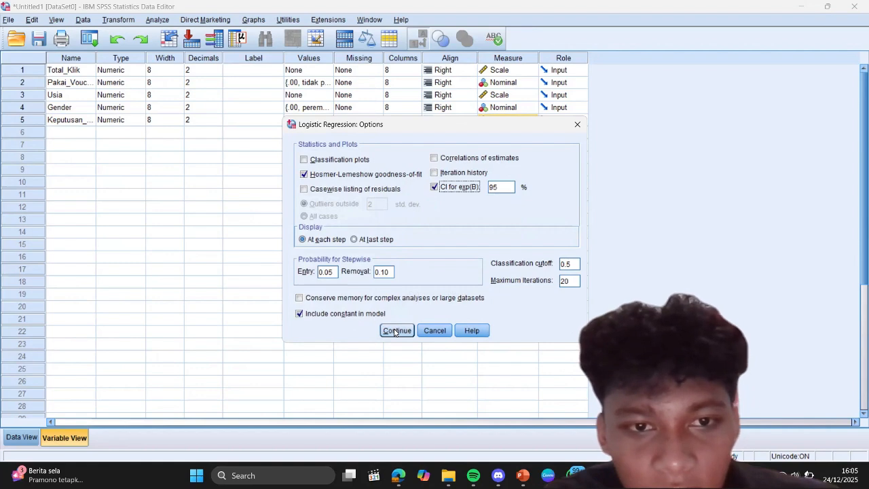
click(396, 331)
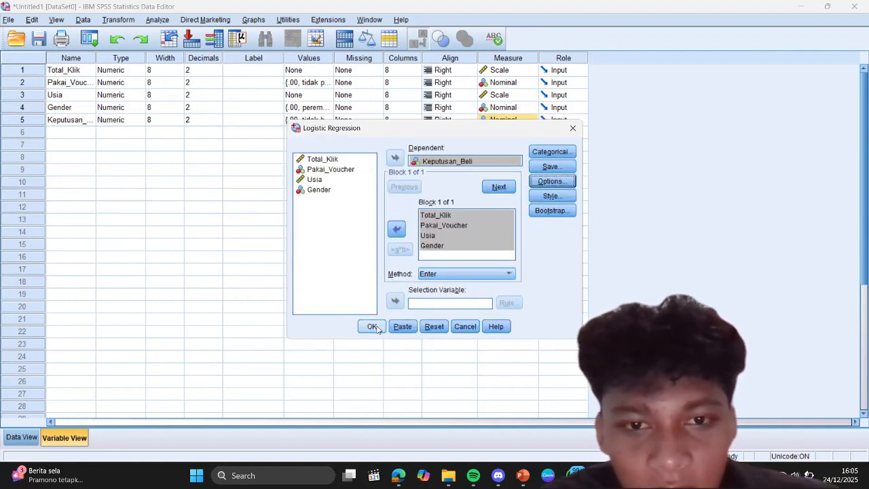
Step: Run the binary logistic regression and go to the Omnibus Tests of Model Coefficients table in the output
click(373, 326)
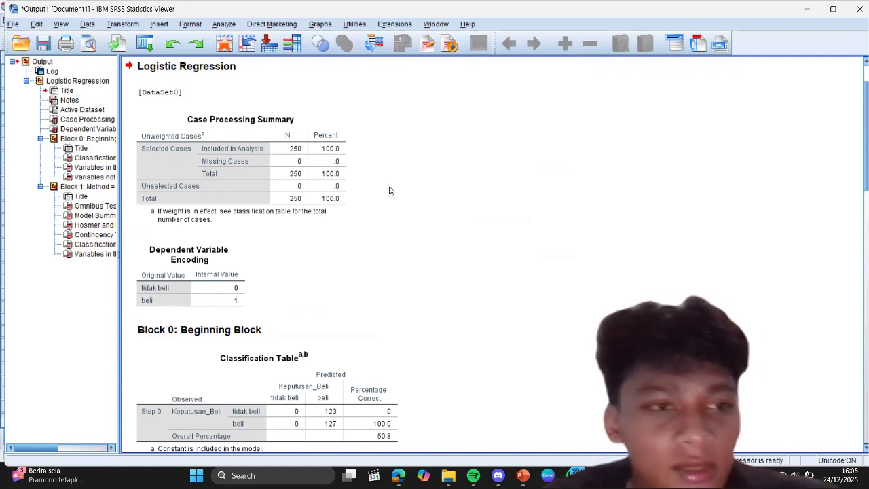
click(289, 161)
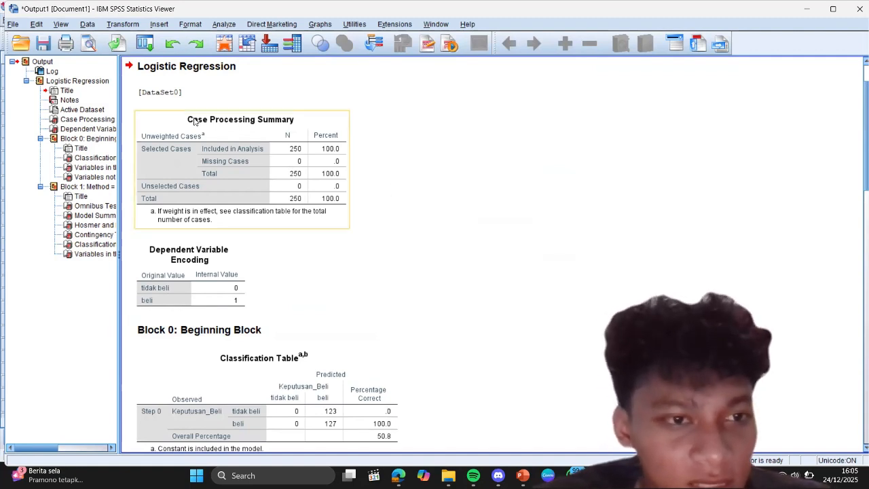
click(95, 205)
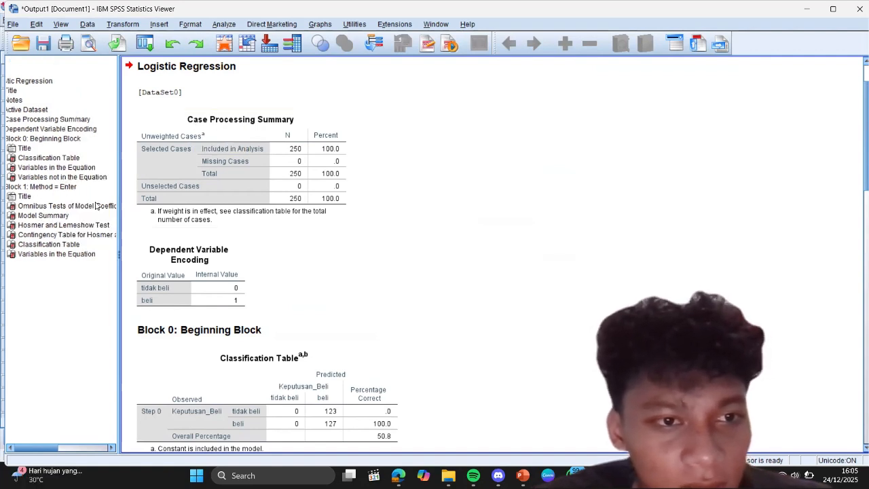
scroll(250, 176, up, 2)
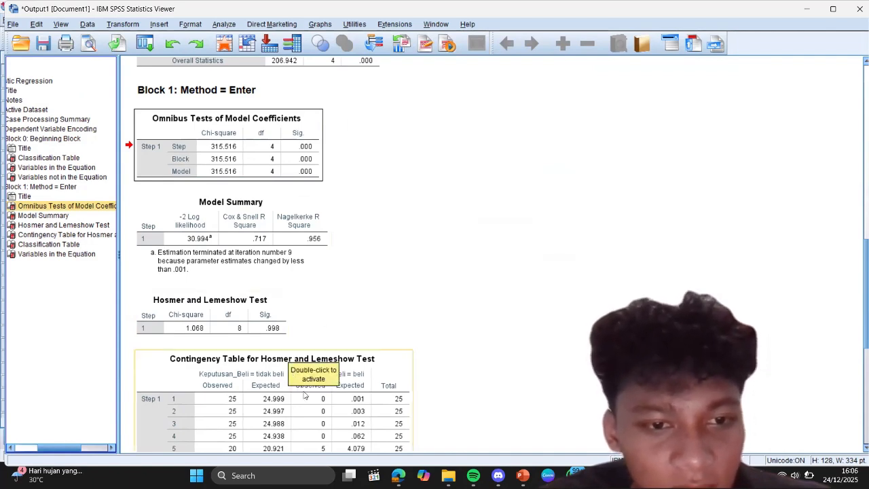
Step: Examine the Block 1 Classification Table and Variables in the Equation, then review the Block 0 tables
scroll(291, 365, down, 5)
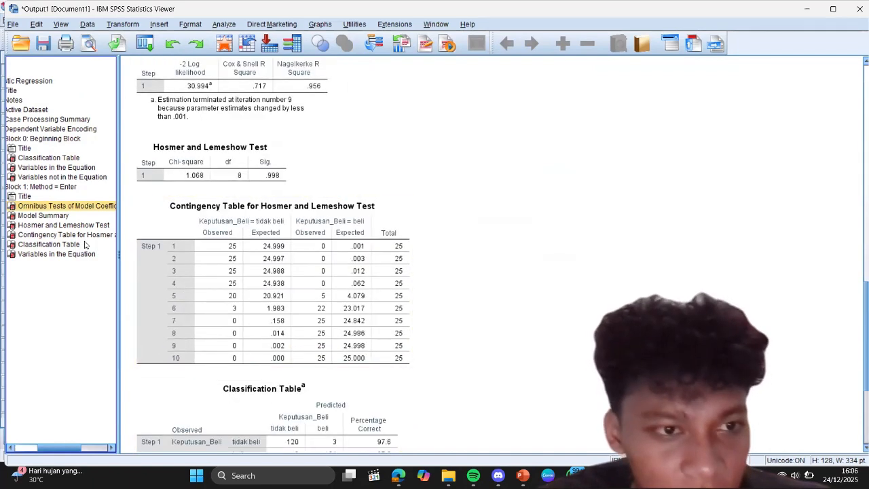
click(66, 246)
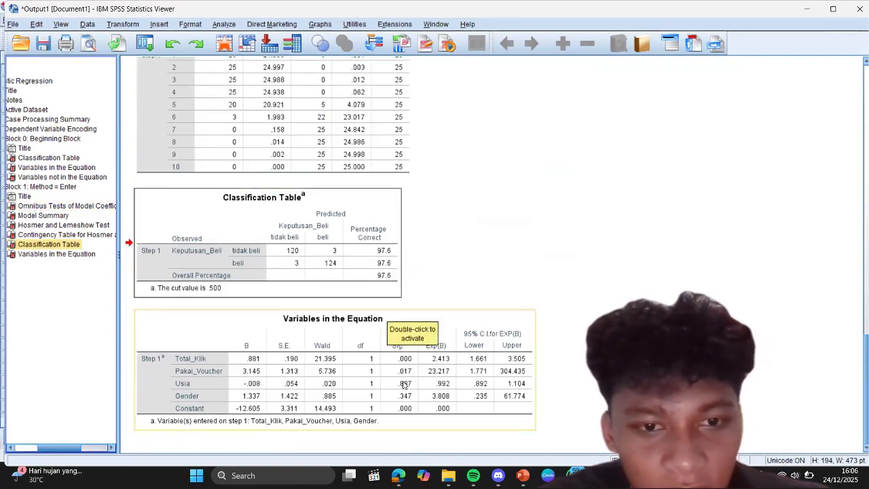
scroll(445, 262, up, 3)
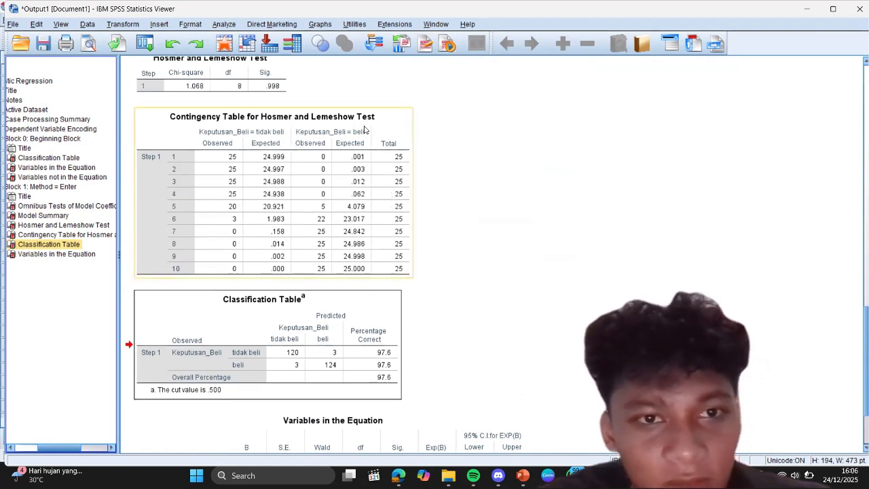
scroll(365, 130, up, 2)
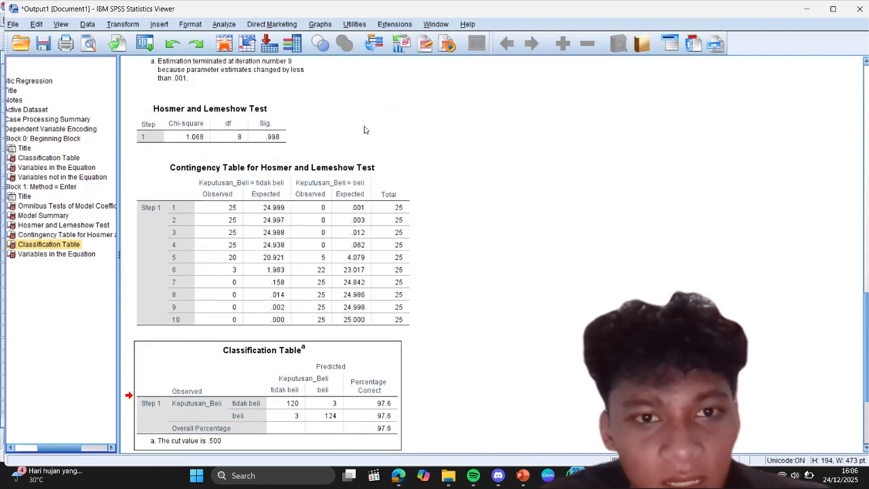
scroll(365, 129, up, 5)
scroll(365, 130, up, 6)
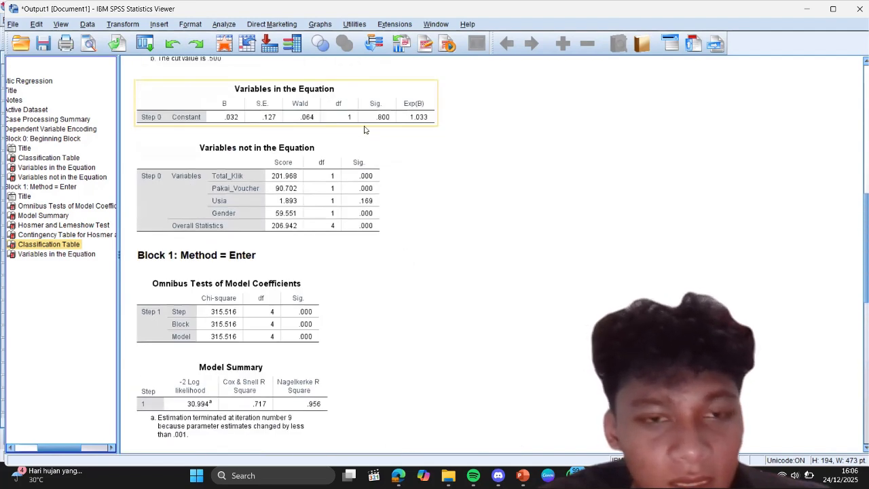
scroll(365, 130, up, 5)
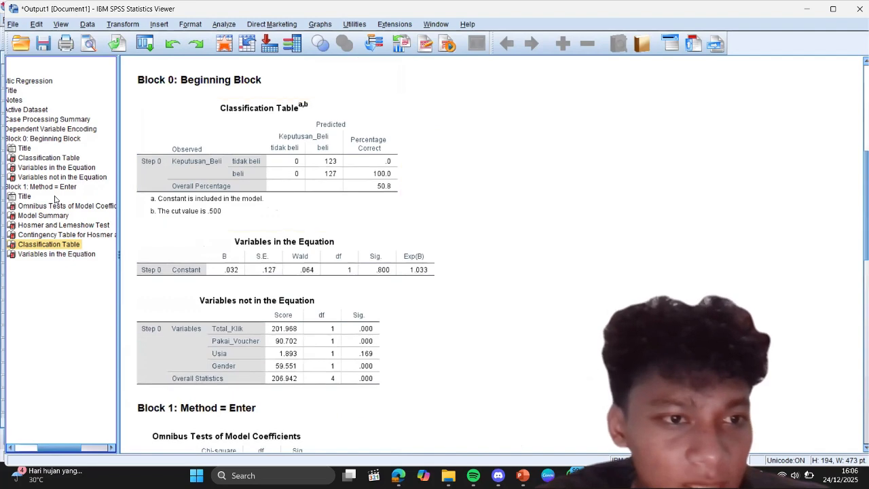
Step: Examine the Model Summary, Hosmer and Lemeshow Test and its contingency table in the Block 1 output
scroll(272, 226, down, 15)
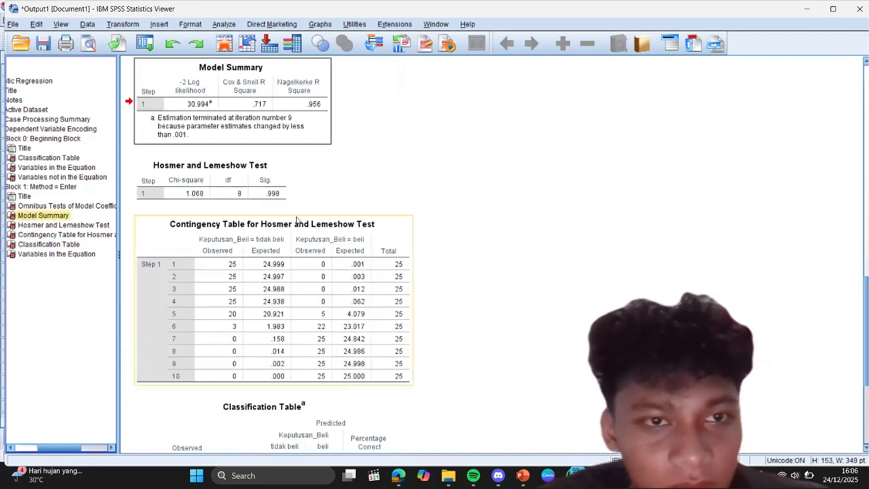
scroll(332, 163, up, 3)
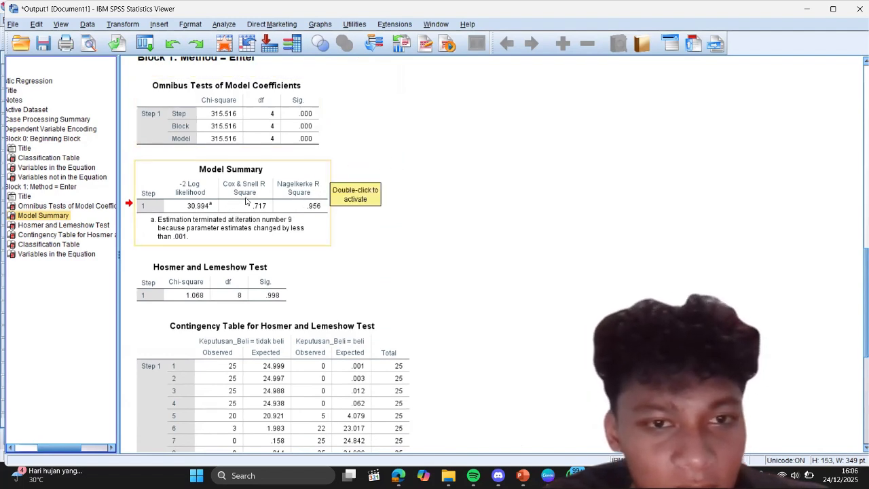
scroll(316, 227, down, 3)
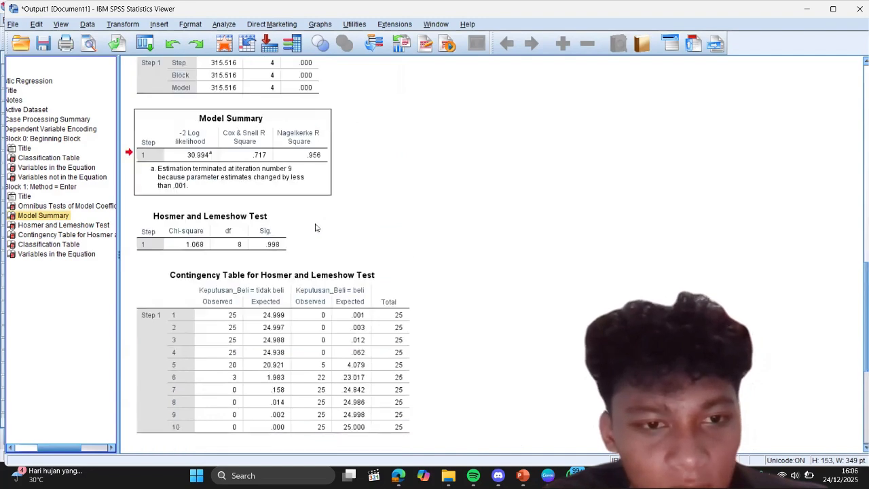
scroll(317, 227, down, 3)
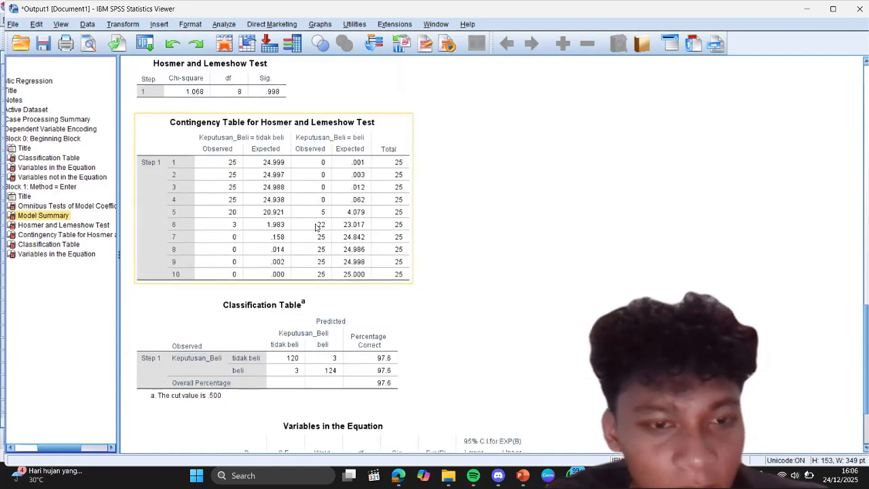
scroll(317, 226, down, 3)
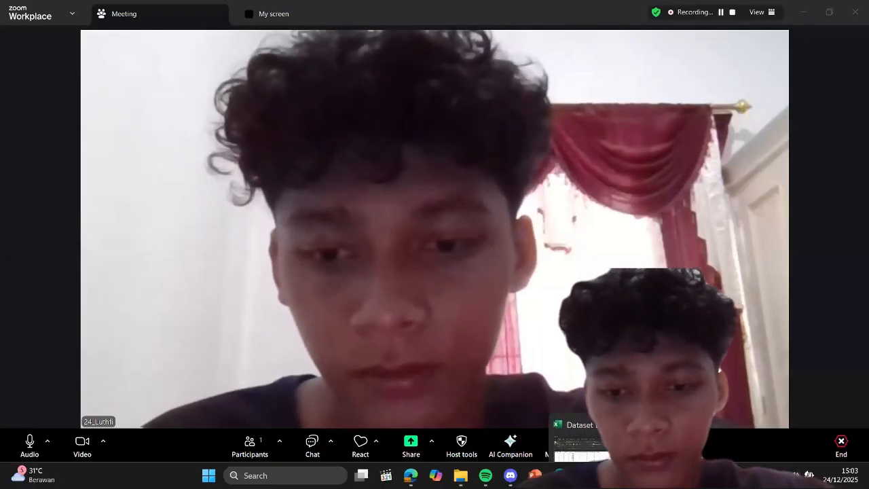
Step: Copy all data rows from Age through Purchased, without headers, from Sheet2 of Dataset Decision Tree.xlsx in Excel and return to SPSS
click(611, 475)
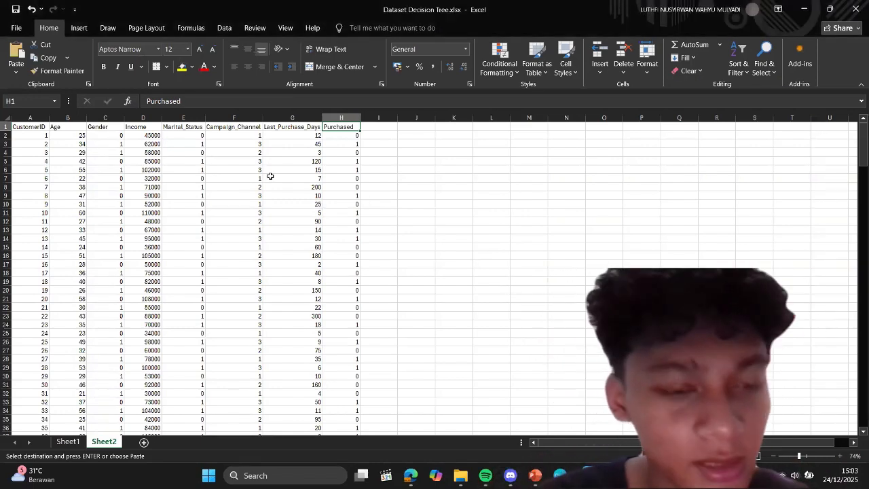
mouse_move(85, 138)
mouse_down()
mouse_move(123, 154)
mouse_move(336, 160)
mouse_up()
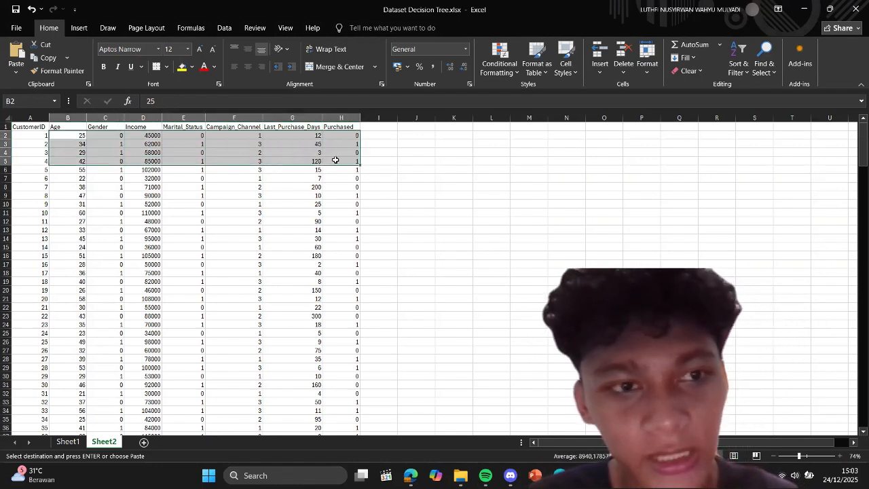
key(ctrl+v)
key(ctrl+shift+Down)
key(ctrl+v)
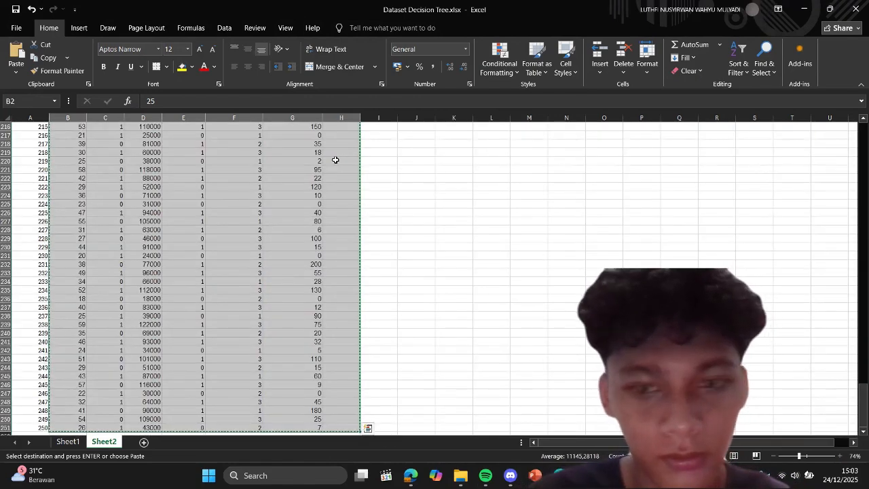
key(alt+Tab)
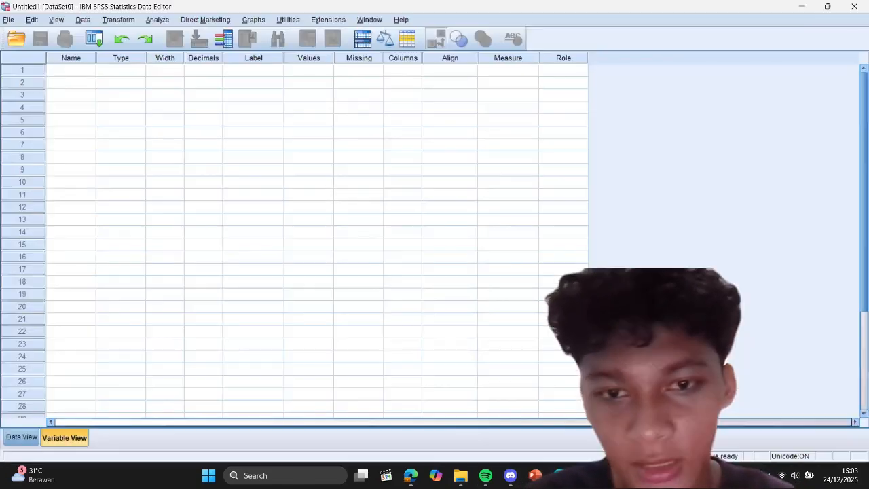
Step: Try to paste the copied data into the first variable's name cell
click(70, 70)
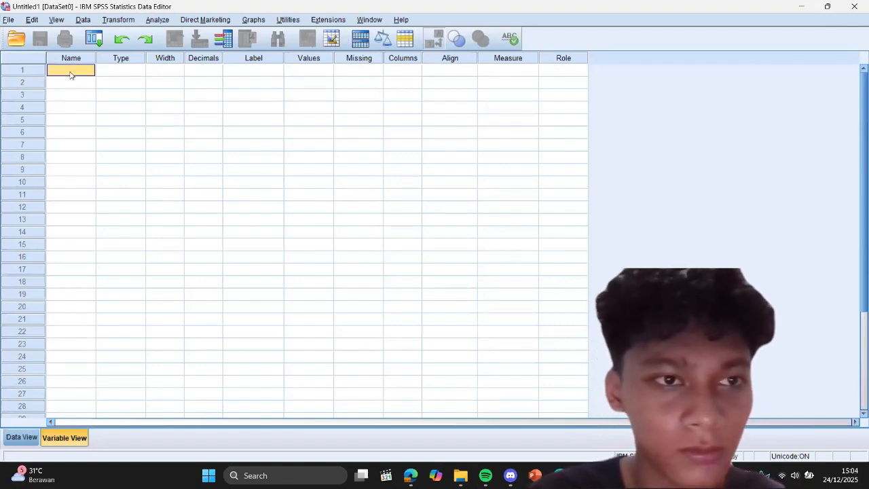
key(ctrl+v)
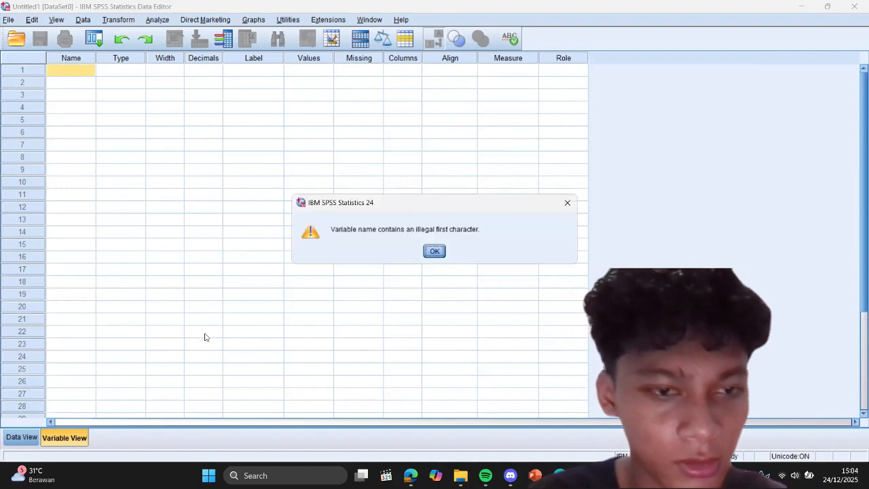
click(434, 252)
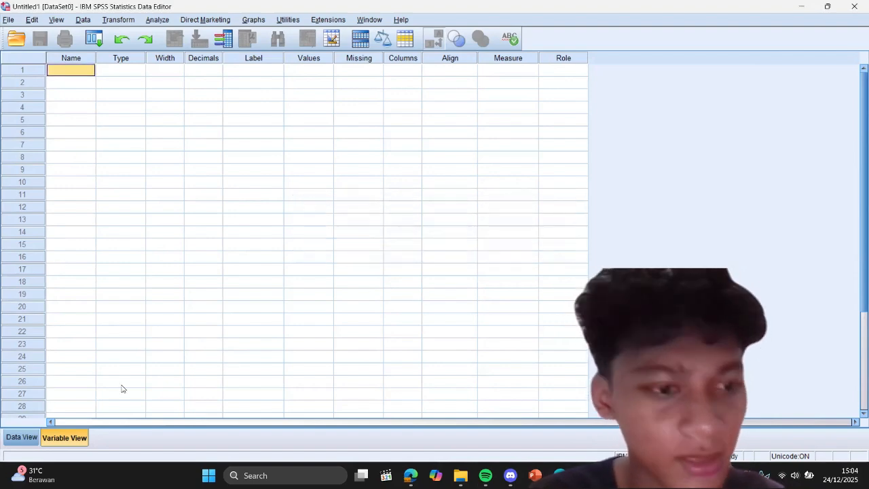
Step: Paste the copied dataset into the data sheet starting at the first cell, and display the variable definitions
click(22, 437)
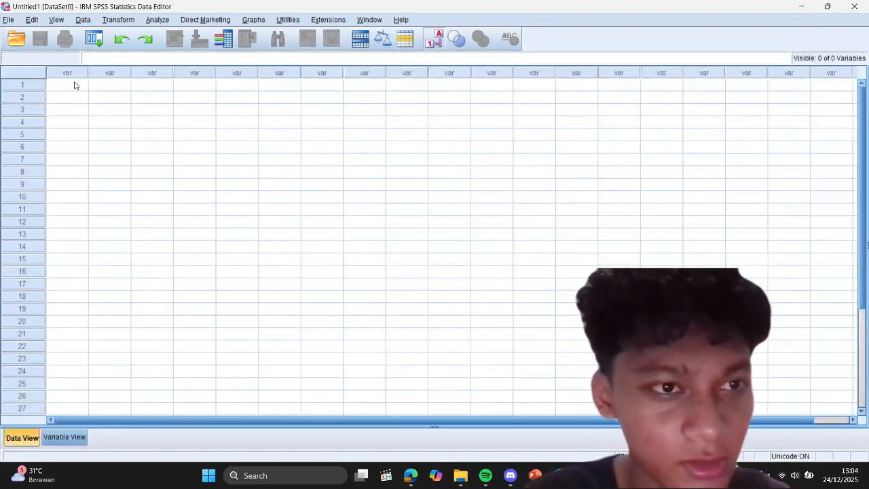
click(74, 85)
key(ctrl+v)
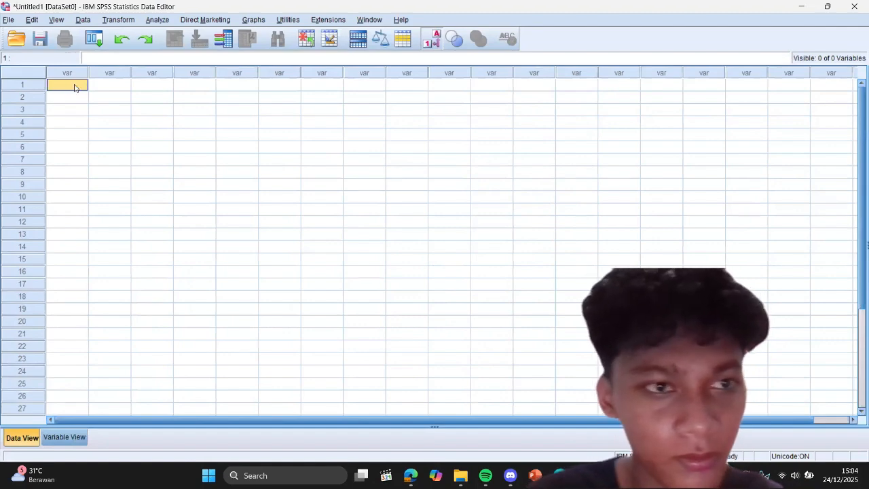
click(76, 439)
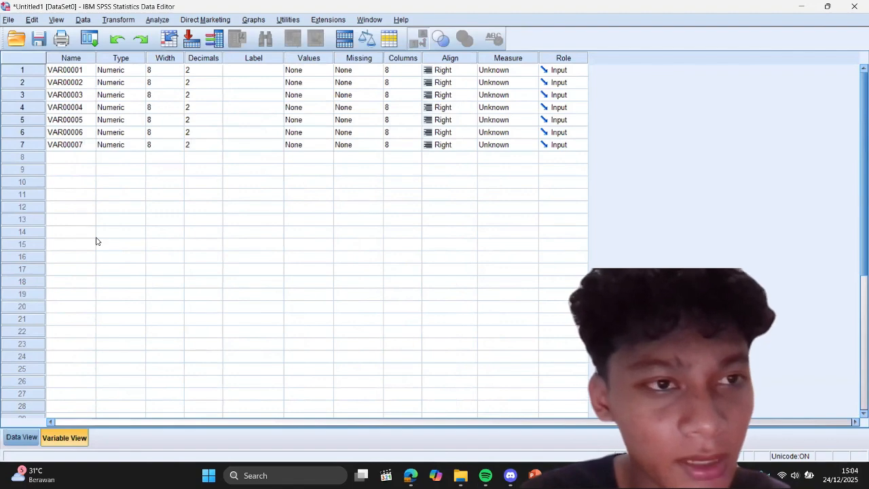
Step: Copy the Age column header from the Excel dataset for the first variable's name and return to SPSS
click(74, 70)
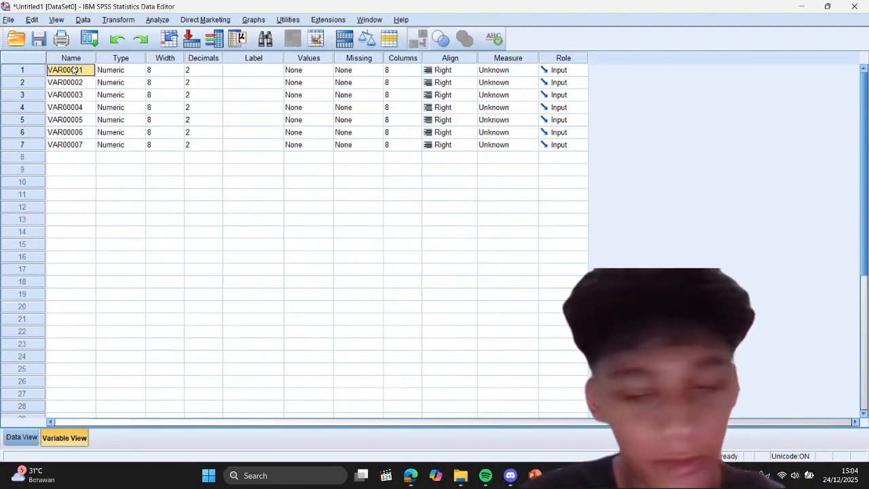
key(alt+Tab)
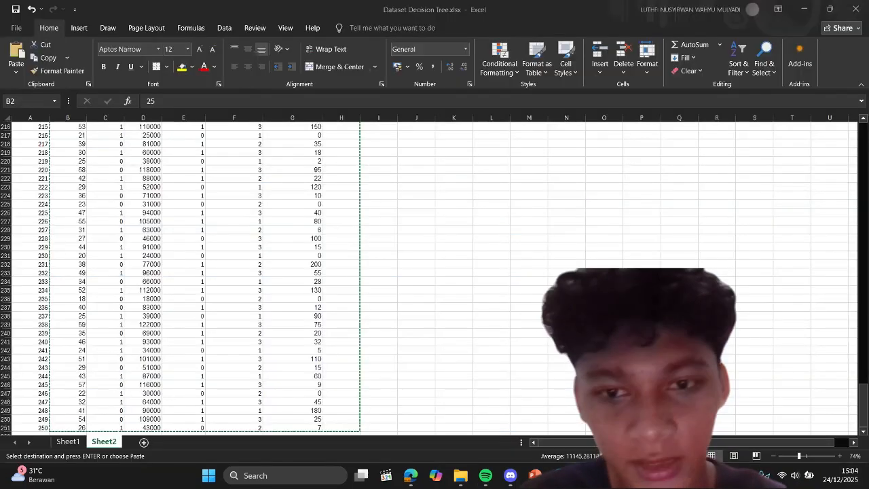
scroll(294, 219, up, 20)
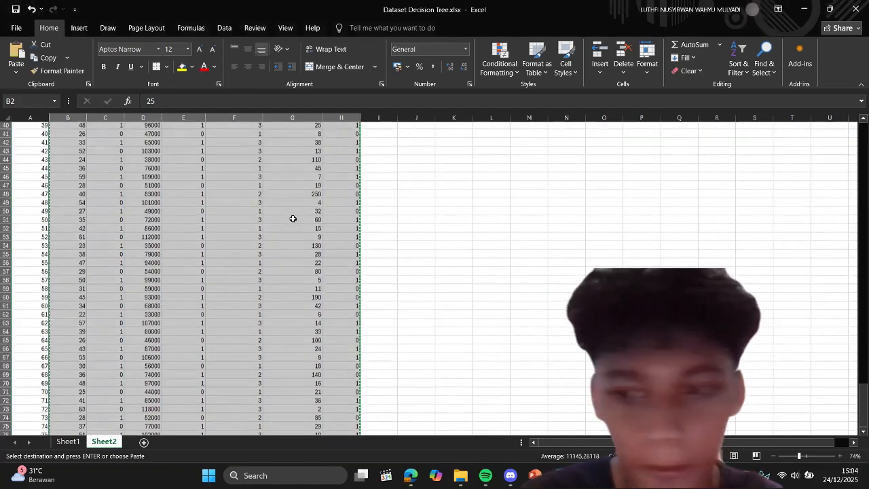
click(80, 127)
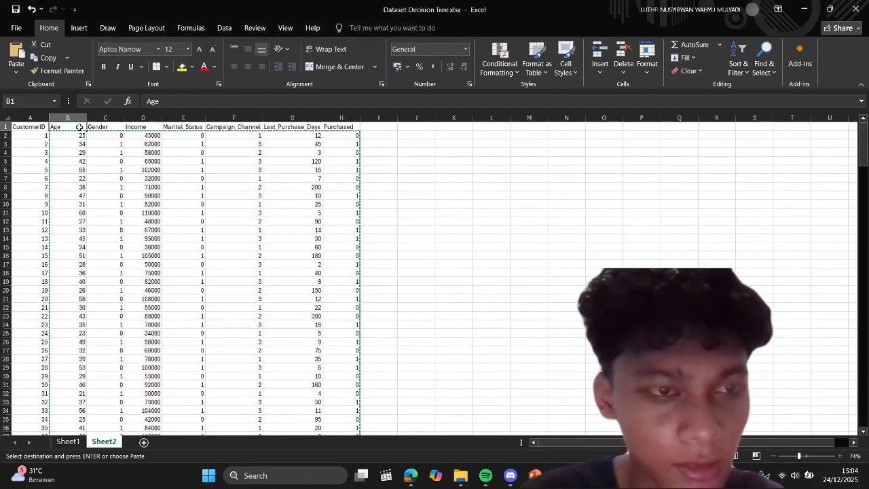
key(ctrl+c)
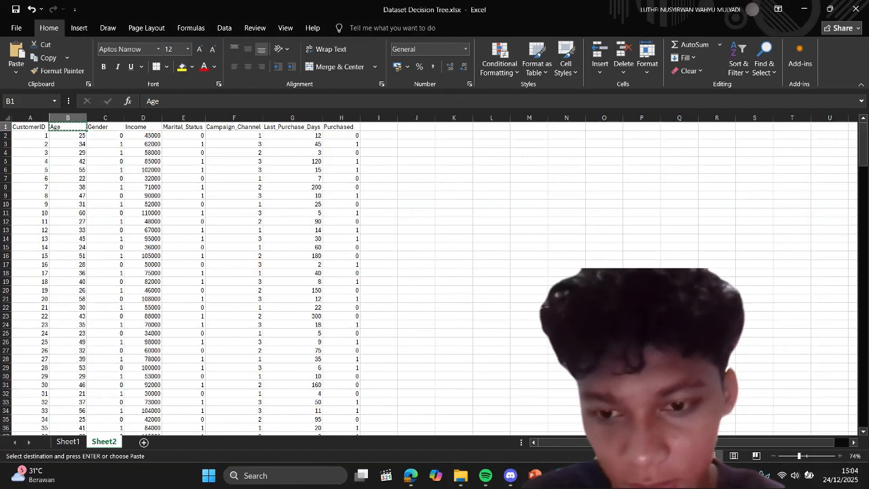
key(alt+Tab)
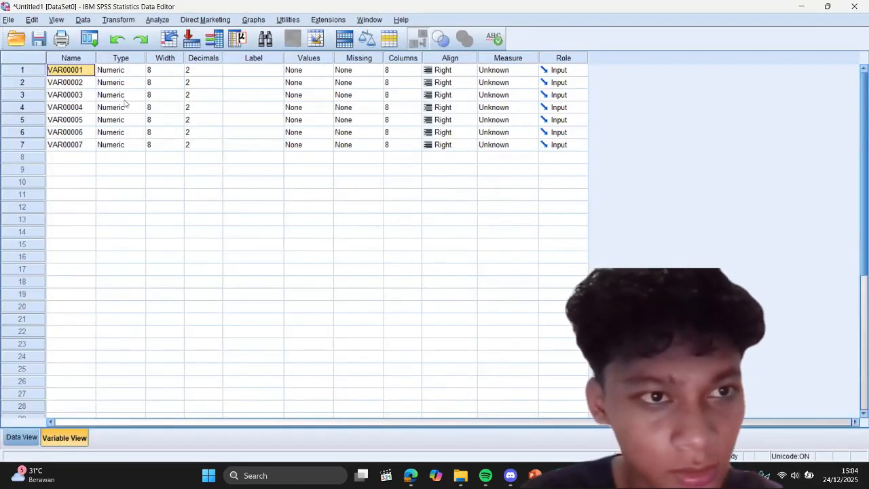
Step: Rename the first variable as Age
double_click(85, 71)
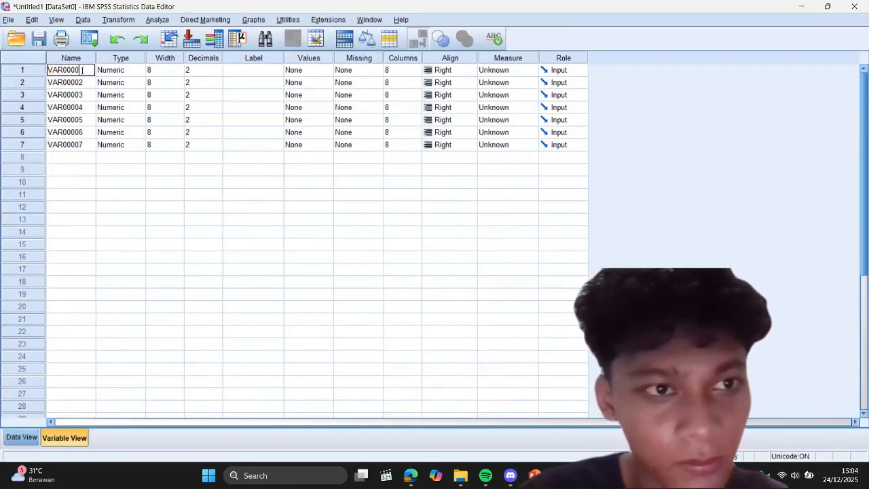
key(BackSpace)
key(BackSpace)
key(BackSpace)
key(BackSpace)
key(BackSpace)
key(BackSpace)
key(BackSpace)
text(AG)
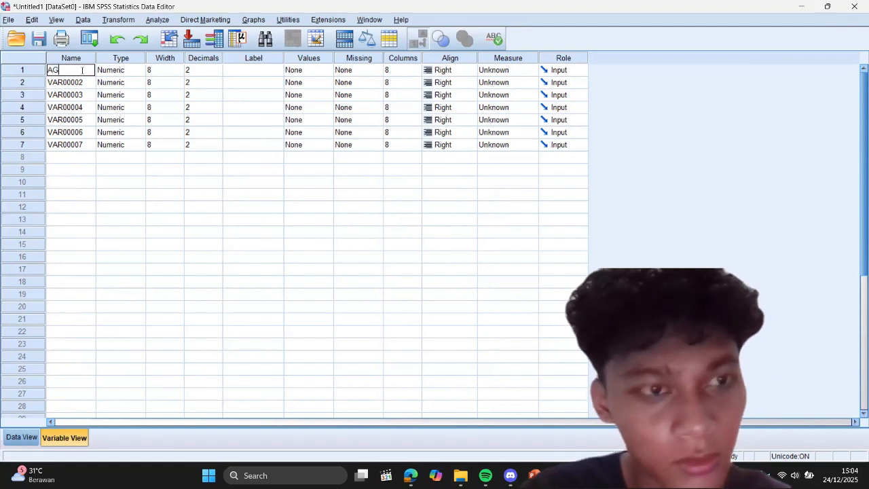
key(BackSpace)
text(ge)
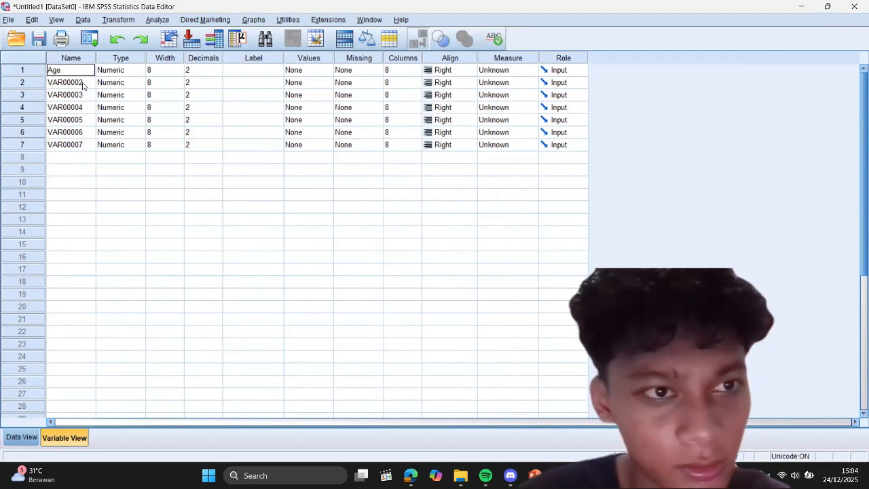
Step: Rename the second variable as Gender
click(82, 82)
text(G)
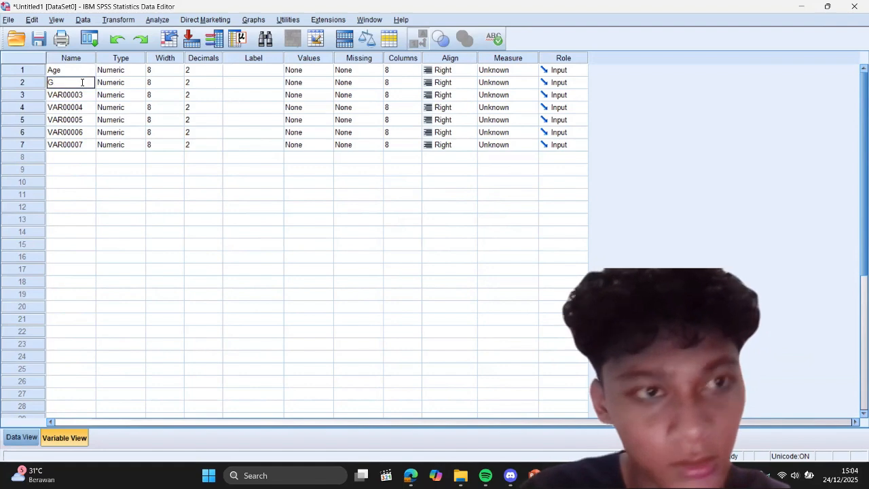
text(ender)
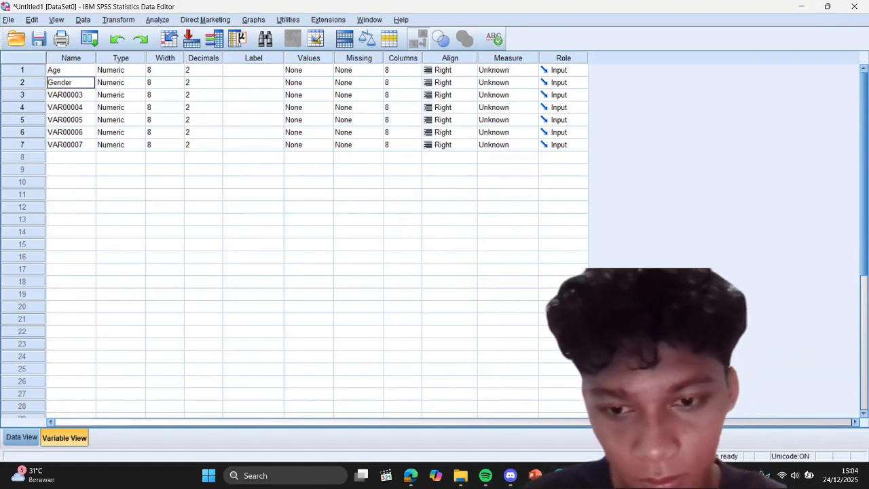
Step: Copy the Income column header from the Excel dataset and paste it as the third variable's name in SPSS
key(alt+Tab)
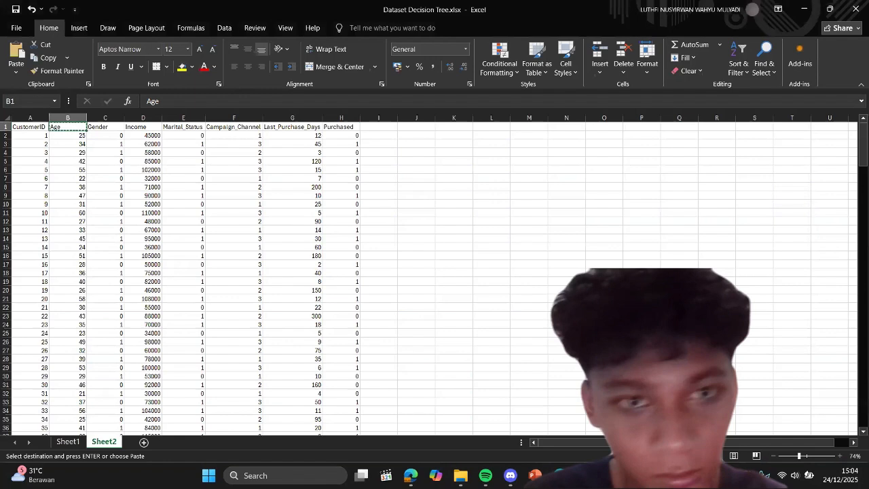
click(136, 127)
click(170, 102)
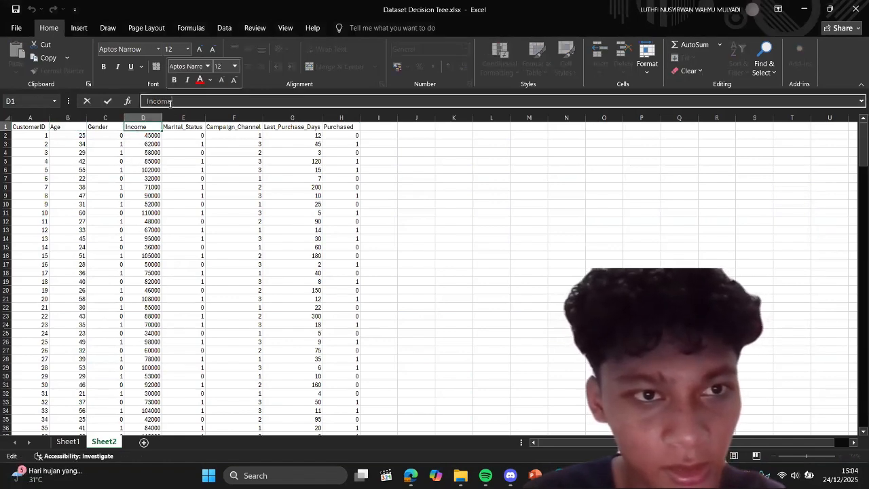
double_click(169, 101)
key(ctrl+c)
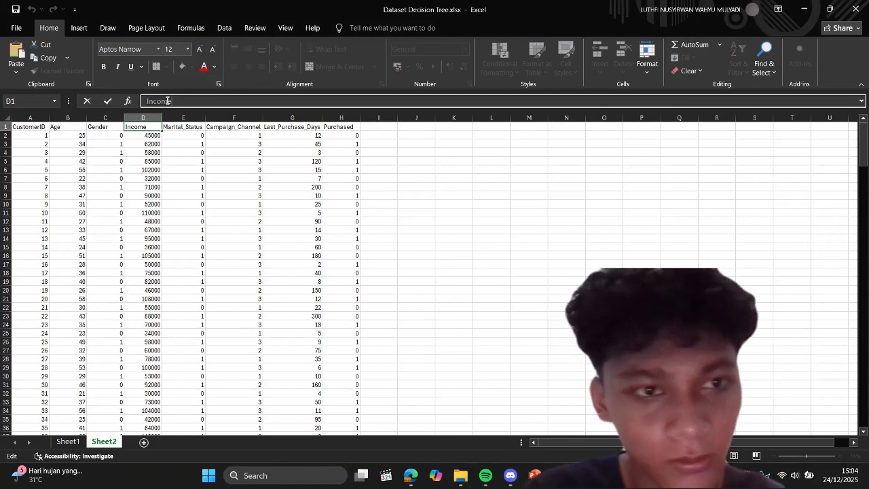
key(alt+Tab)
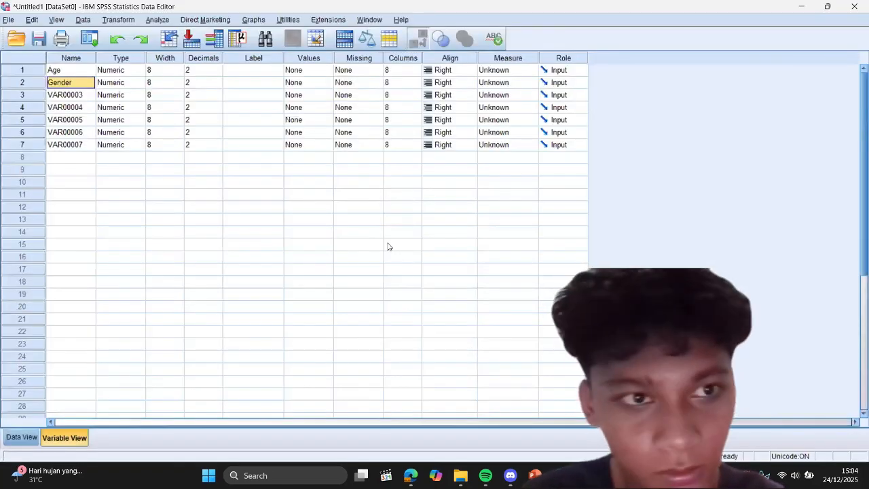
click(80, 95)
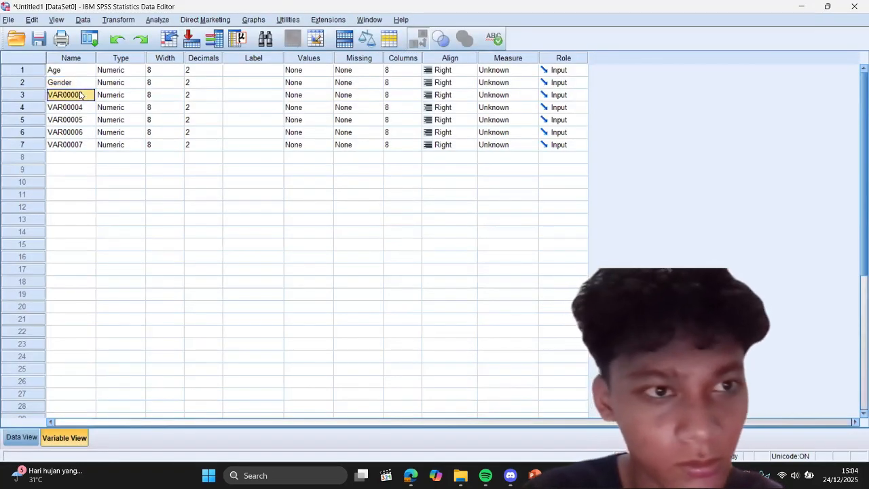
key(ctrl+v)
Step: Copy the Marital_Status column header from the Excel dataset and paste it as the fourth variable's name in SPSS
key(alt+Tab)
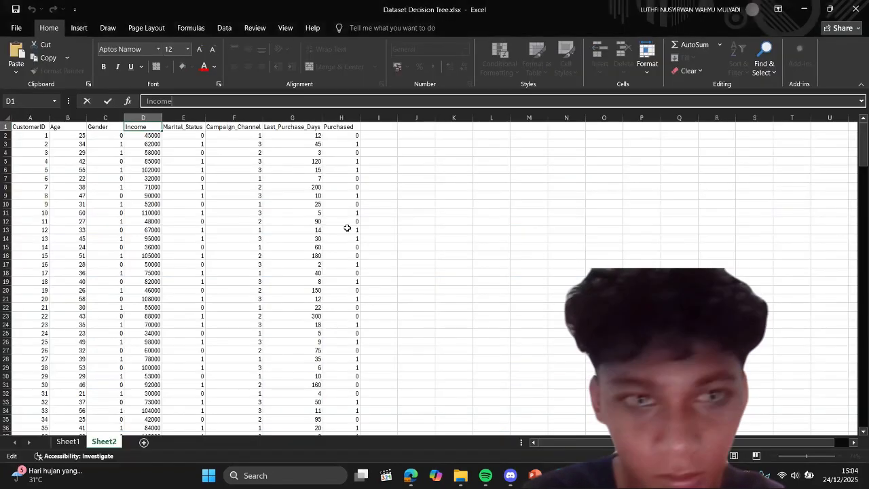
click(184, 126)
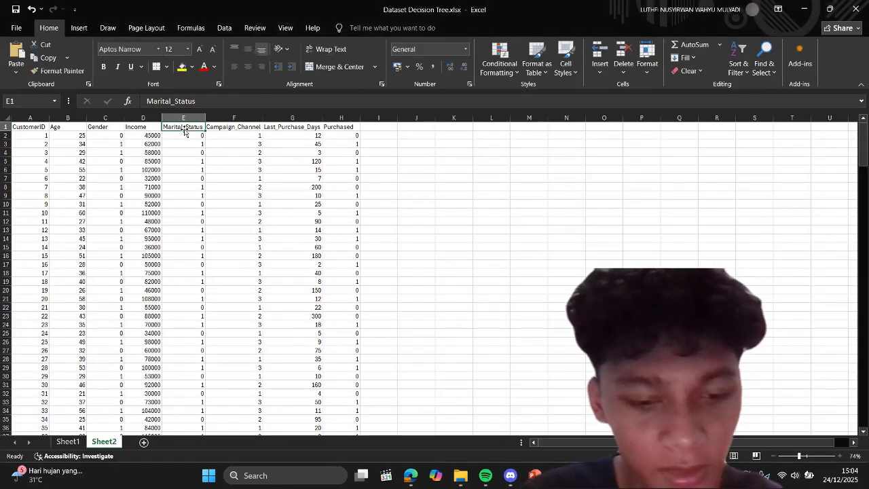
key(ctrl+c)
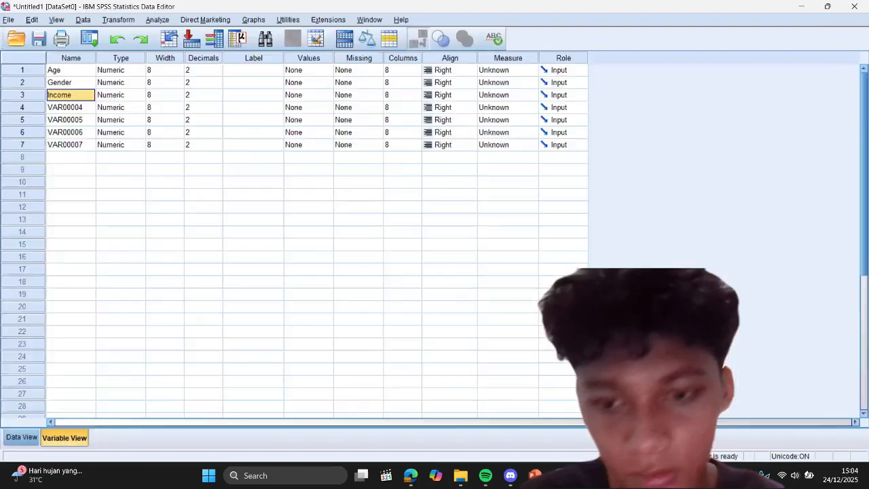
key(alt+Tab)
click(82, 107)
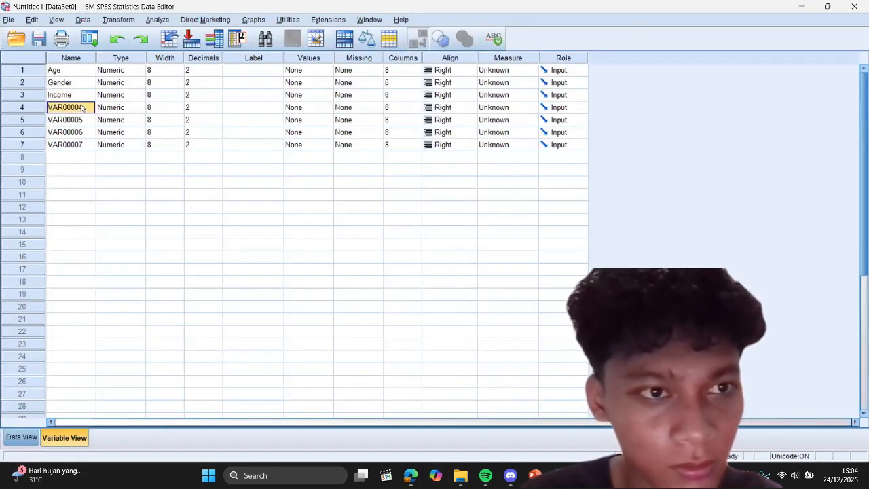
key(ctrl+v)
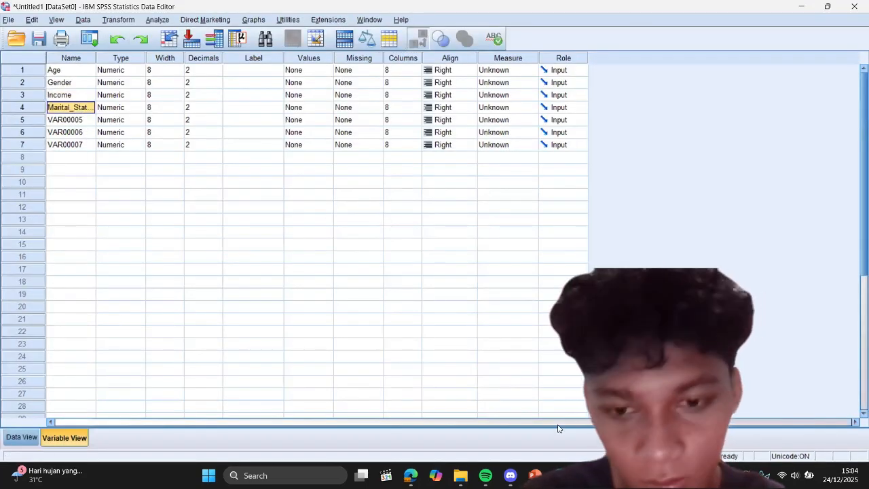
Step: Copy the Campaign_Channel column header from the Excel dataset and paste it as the fifth variable's name in SPSS
key(alt+Tab)
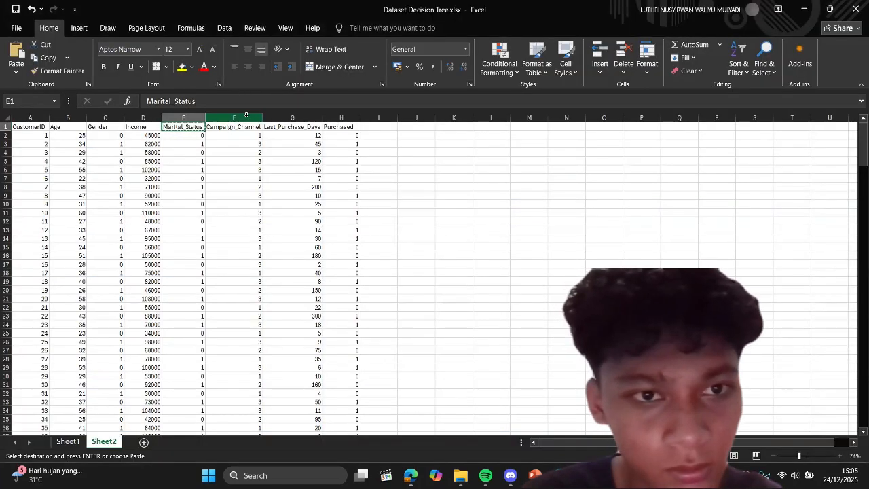
click(245, 129)
key(ctrl+c)
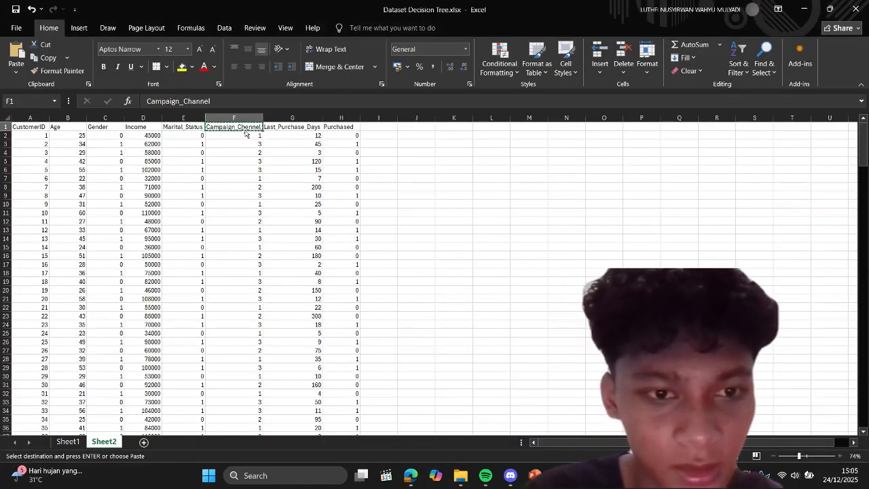
key(alt+Tab)
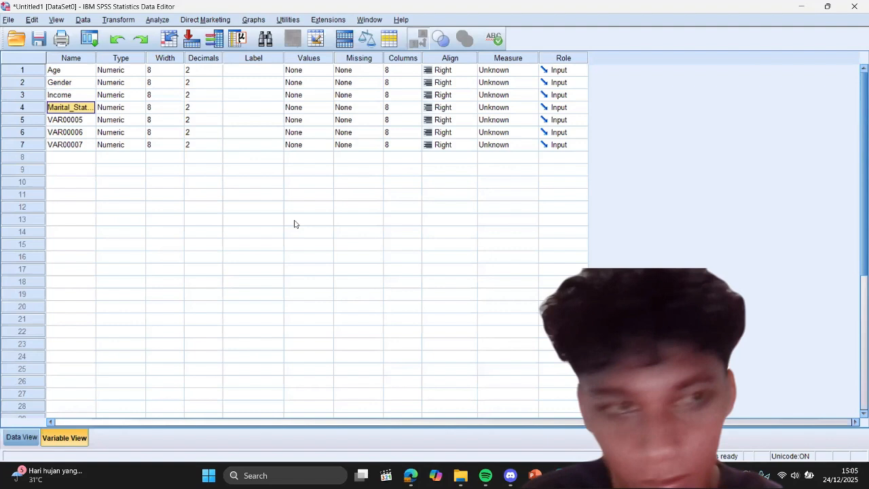
click(79, 121)
key(ctrl+v)
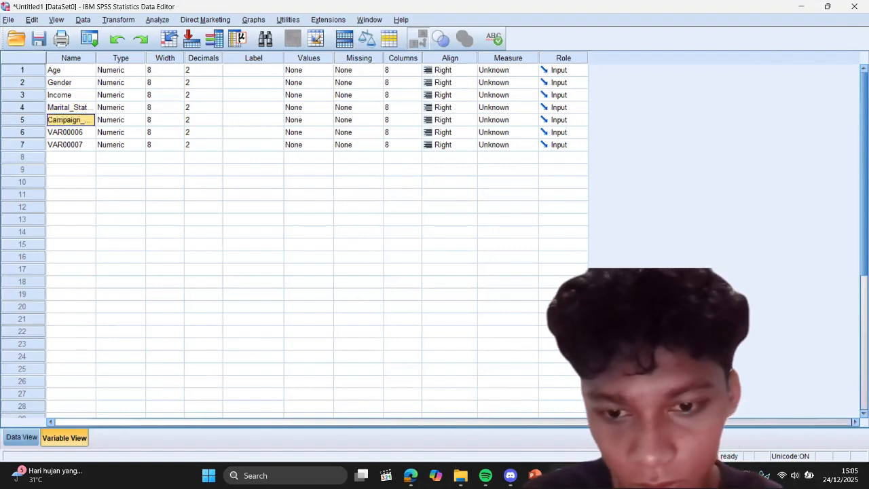
Step: Copy the Last_Purchase_Days column header from the Excel dataset and paste it as the sixth variable's name in SPSS
mouse_move(610, 475)
click(574, 421)
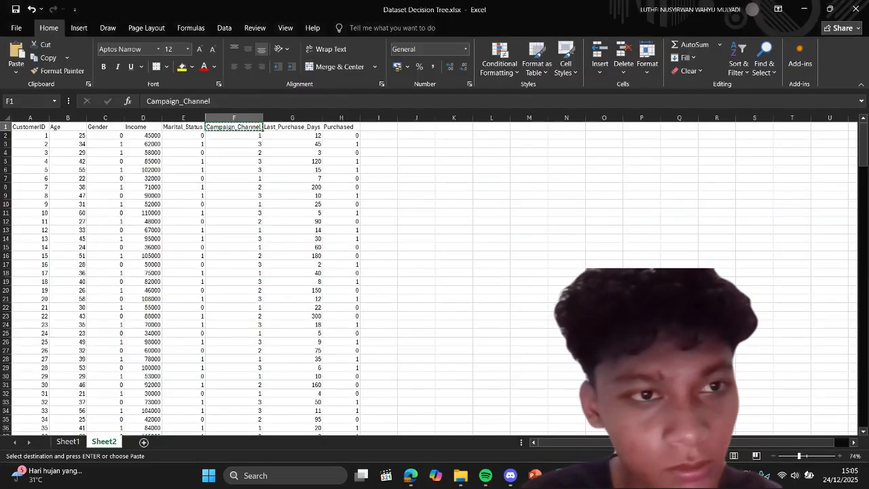
click(286, 127)
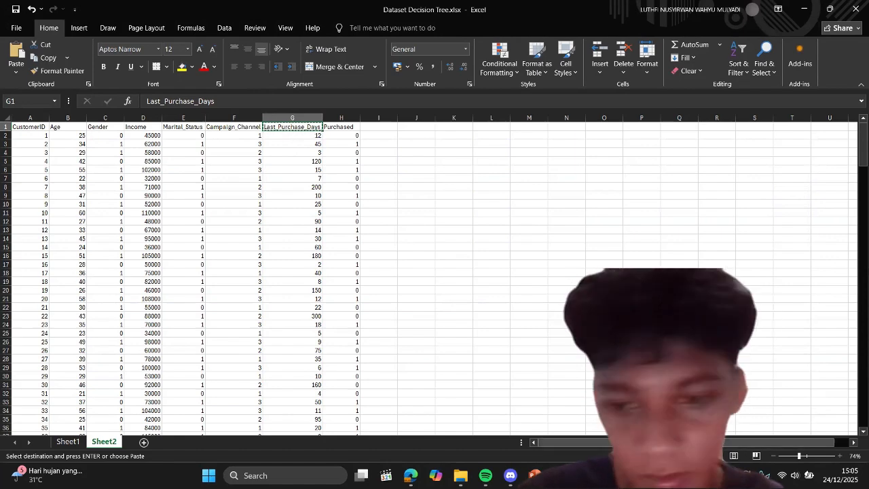
key(alt+Tab)
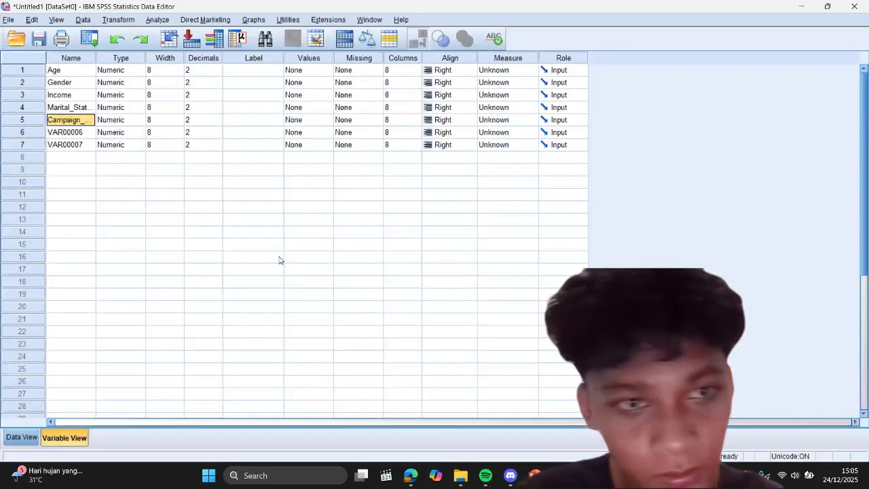
click(82, 133)
key(ctrl+v)
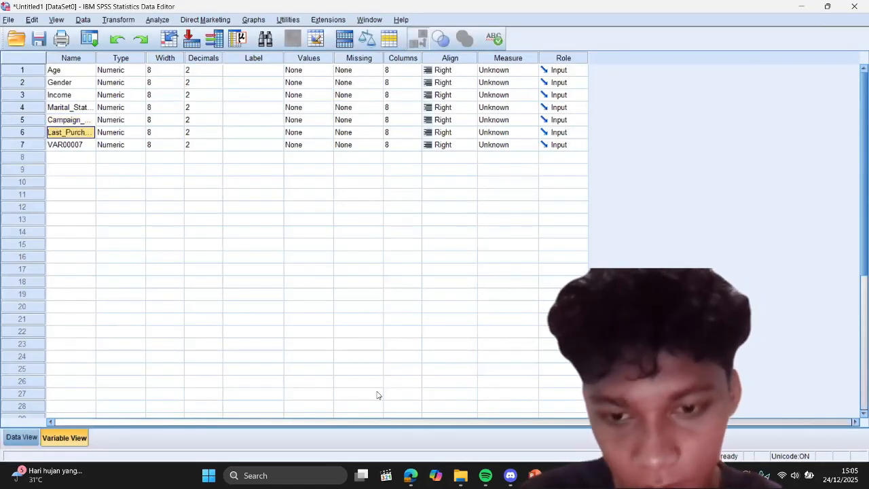
Step: Copy the Purchased column header from the Excel dataset and paste it as the seventh variable's name in SPSS
key(alt+Tab)
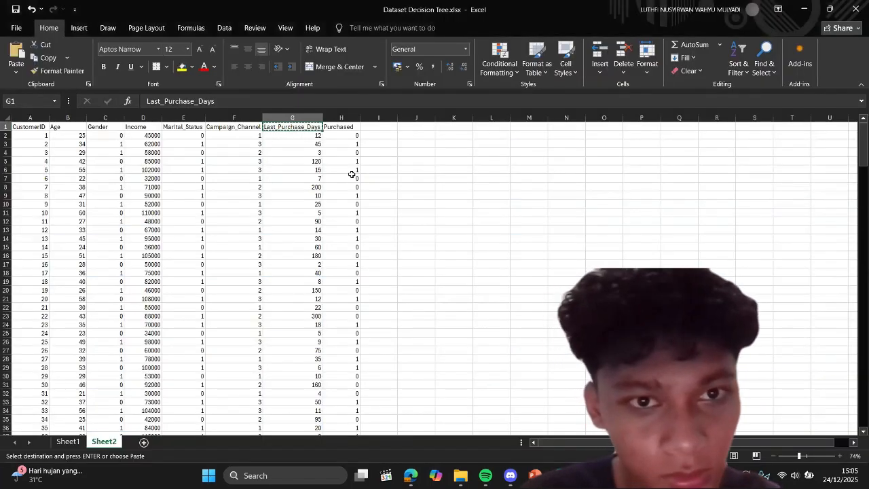
click(344, 128)
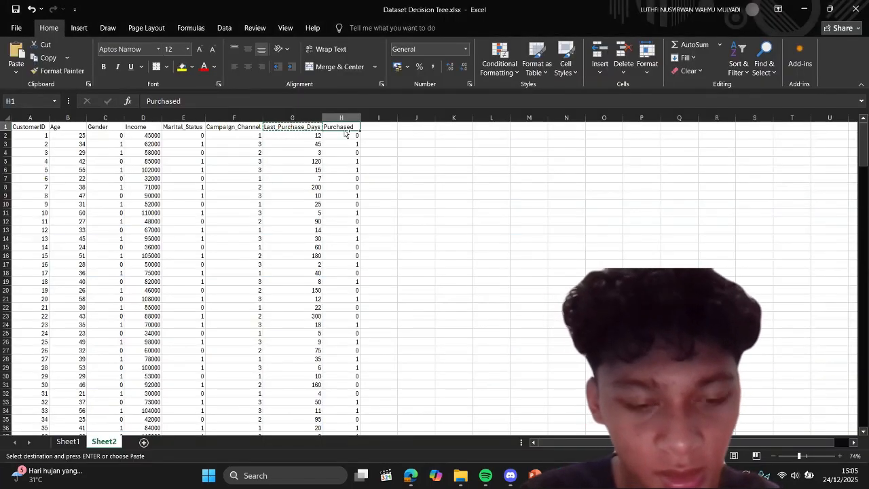
key(ctrl+c)
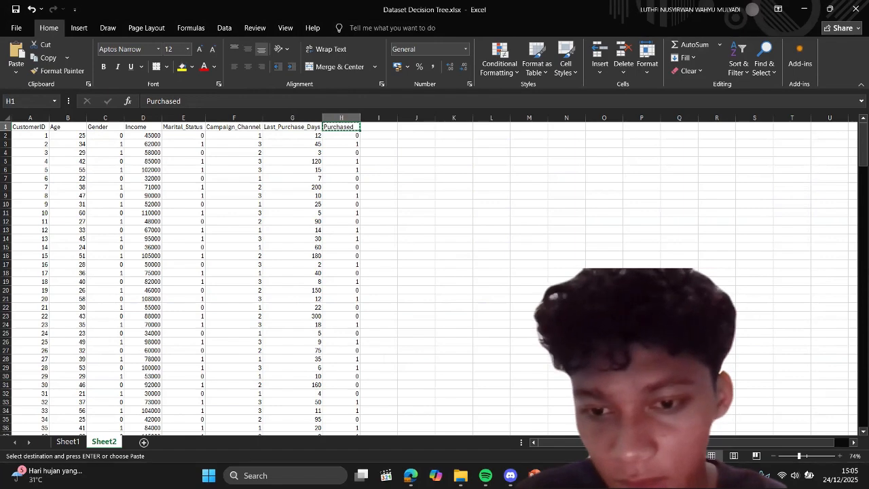
key(alt+Tab)
click(80, 145)
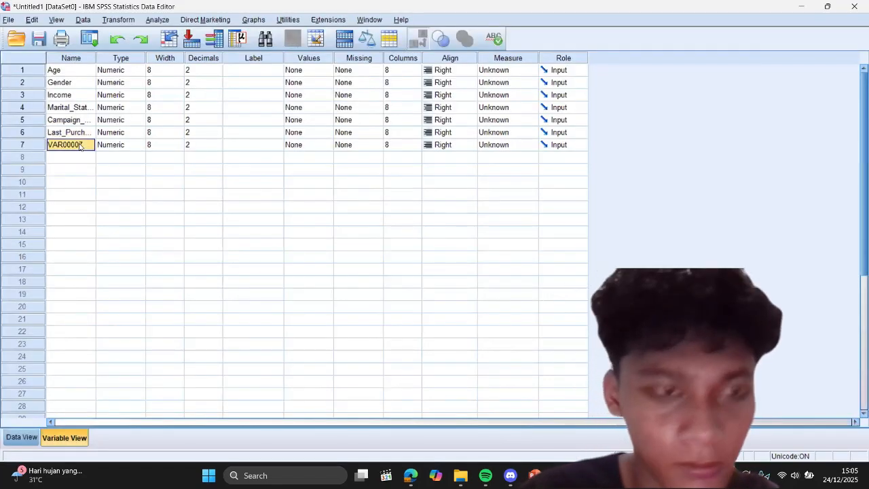
key(ctrl+v)
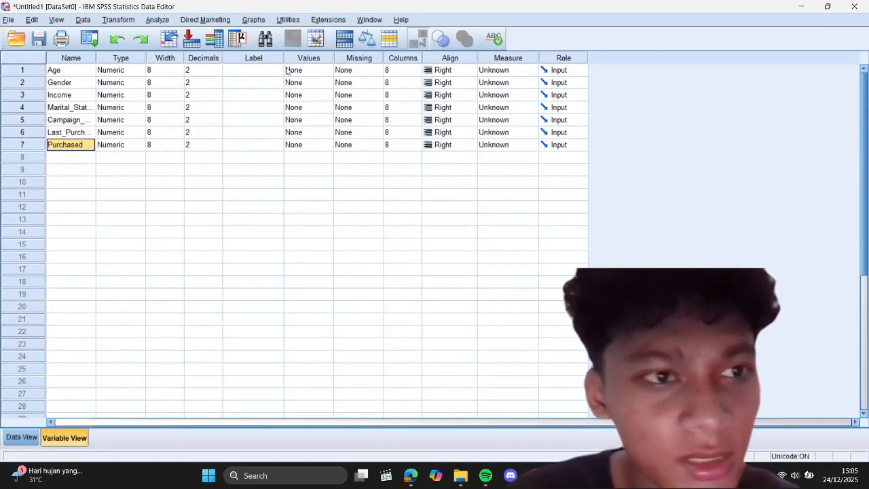
Step: Define the value labels of the Gender variable as 0 = perempuan and 1 = laki laki
click(305, 83)
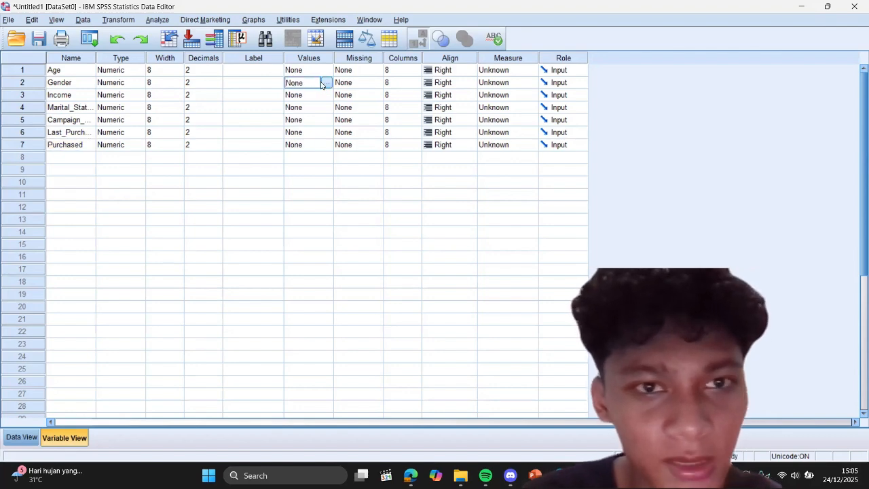
click(326, 83)
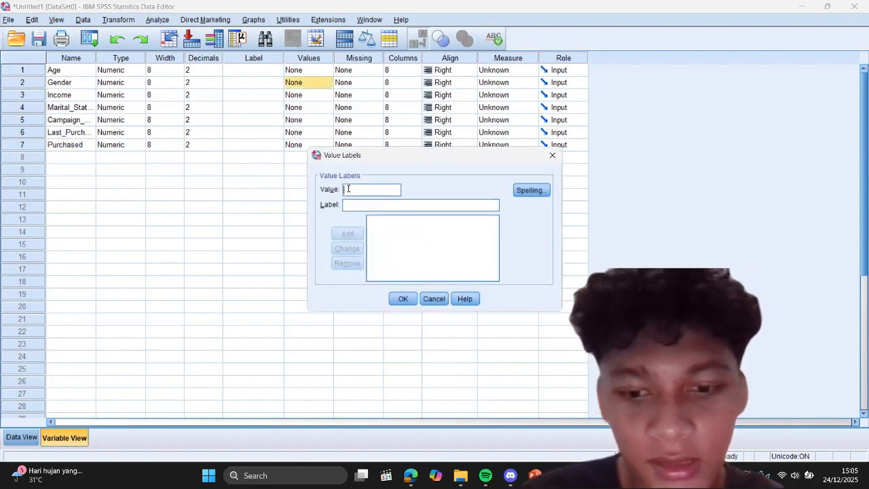
text(0 = ")
text(perempua)
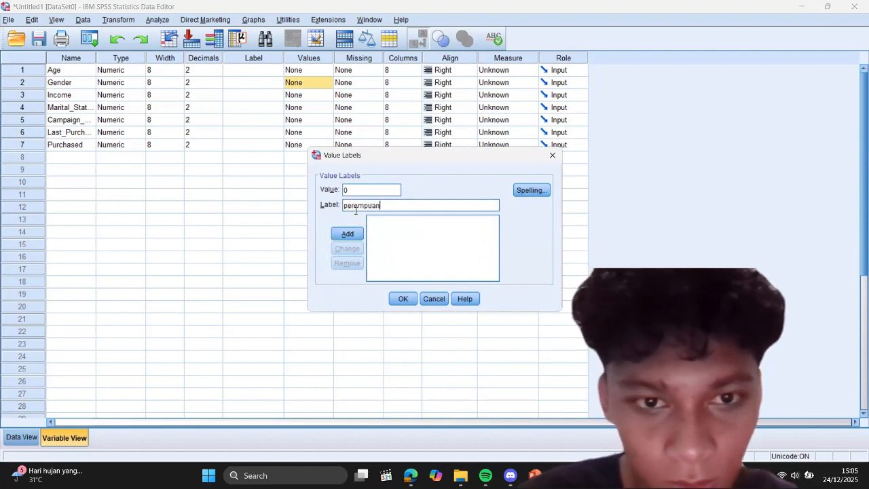
text(n)
click(347, 234)
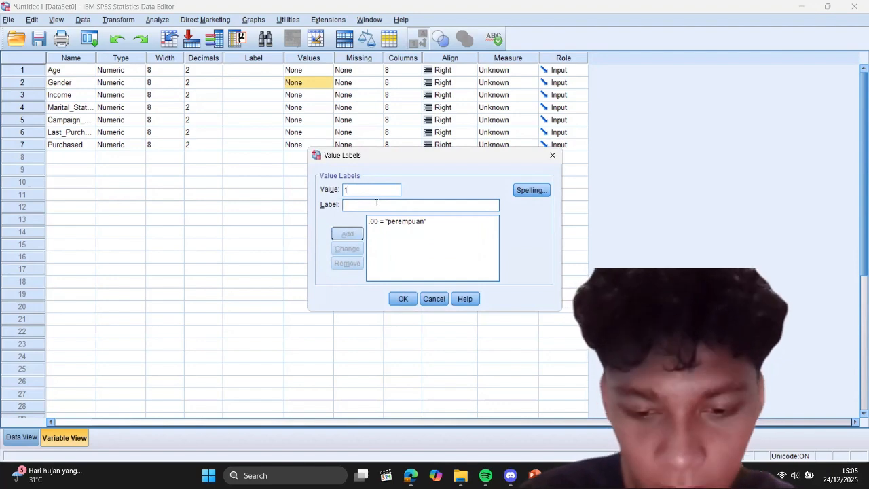
click(376, 203)
text(laki laki)
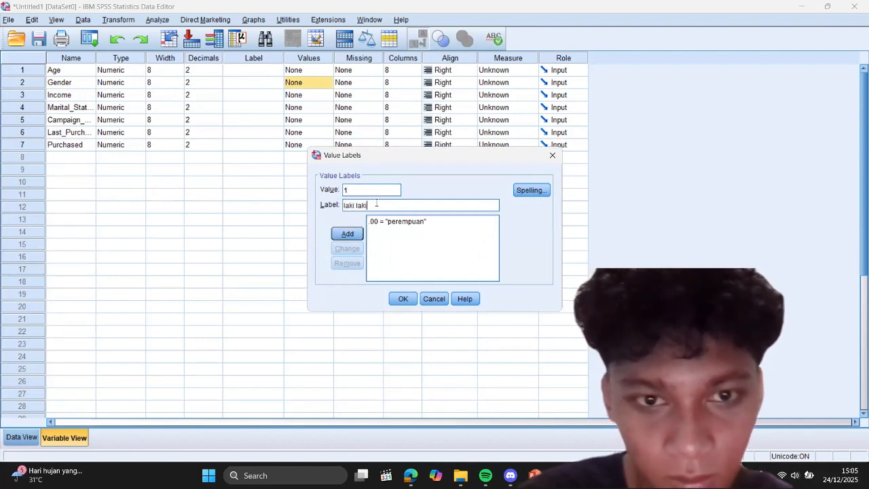
click(348, 234)
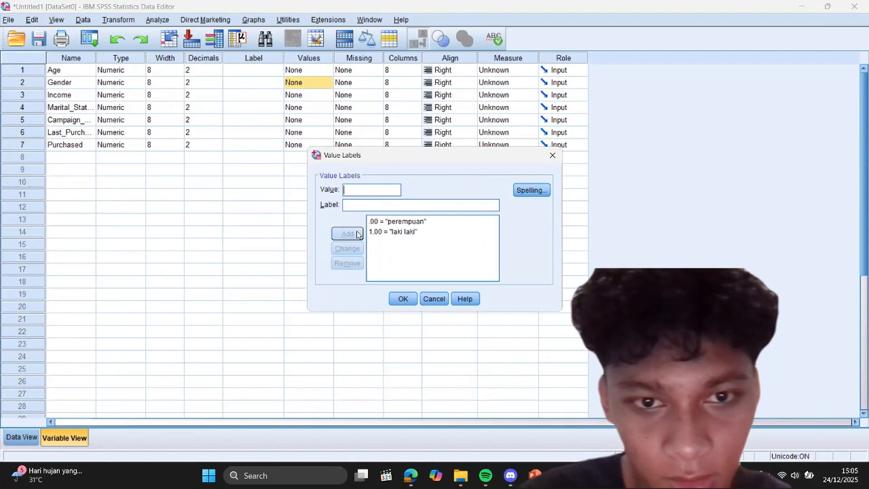
click(402, 300)
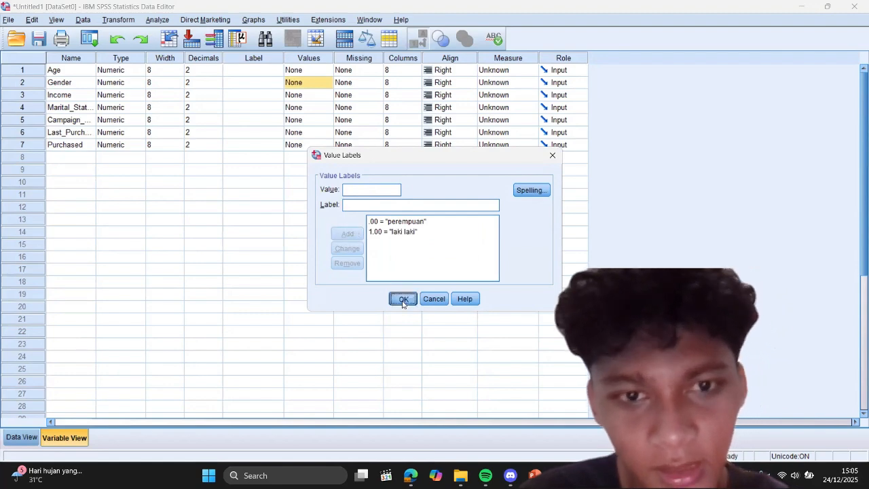
Step: Define the value labels of the Marital_Status variable as 0 = single and 1 = married
click(319, 108)
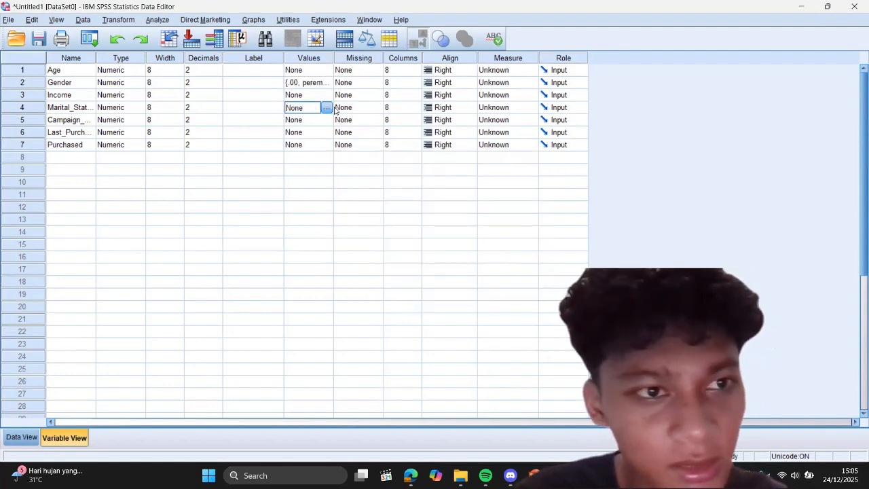
key(Right)
key(Left)
click(326, 108)
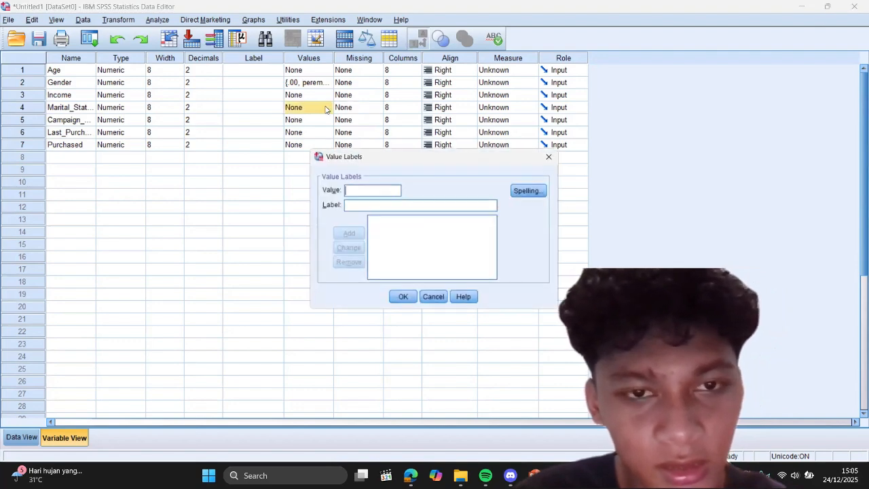
text(0)
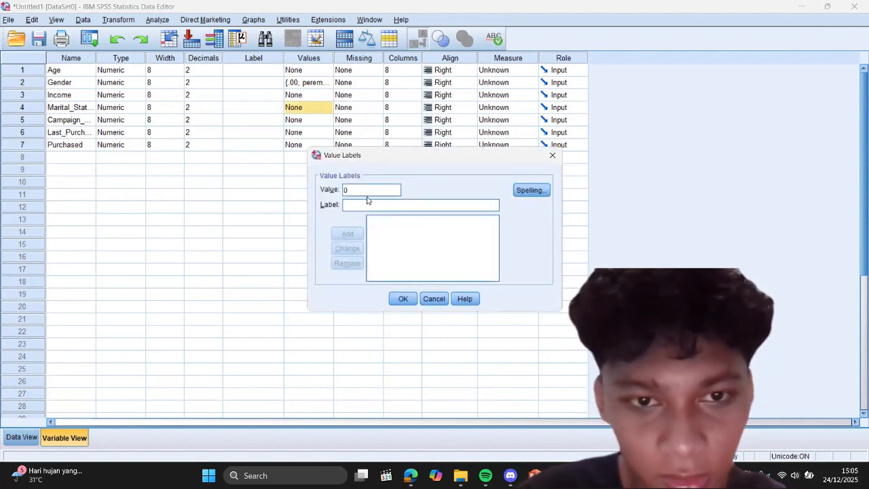
text(singg)
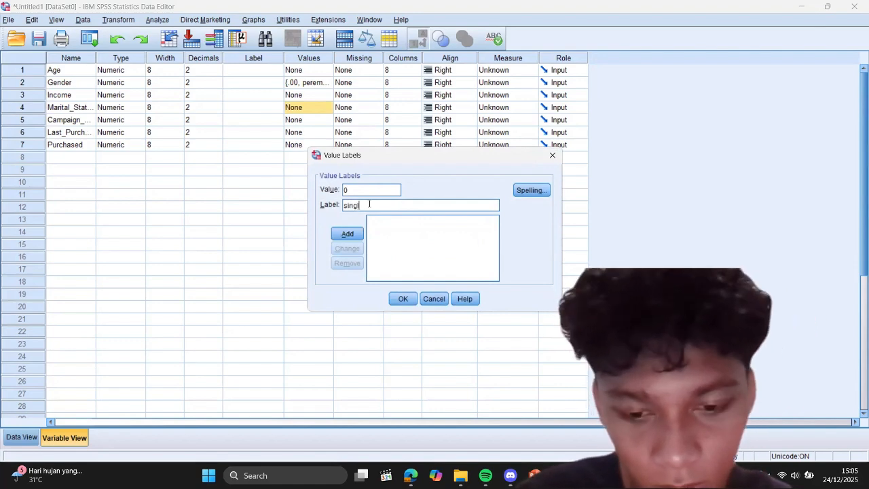
click(348, 234)
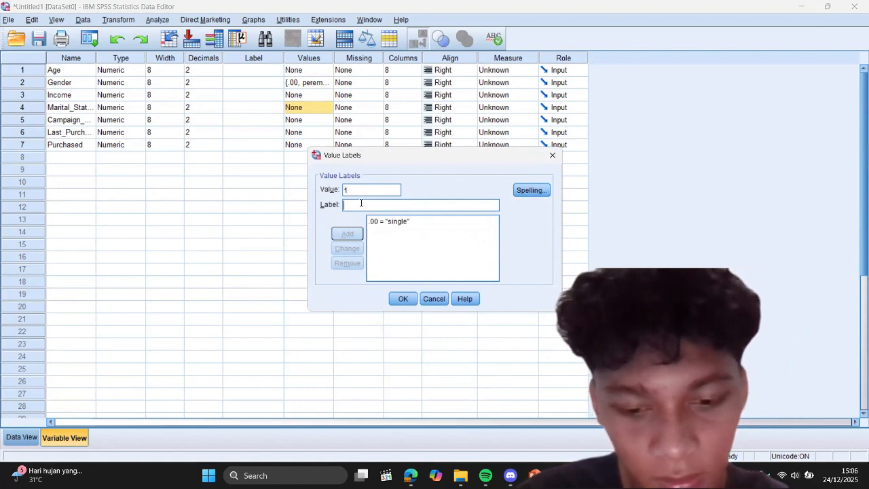
text(married)
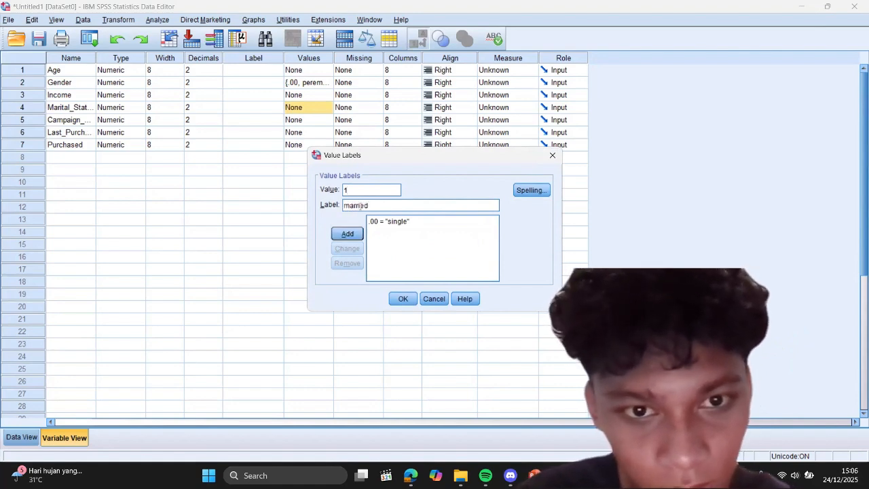
click(347, 233)
click(401, 299)
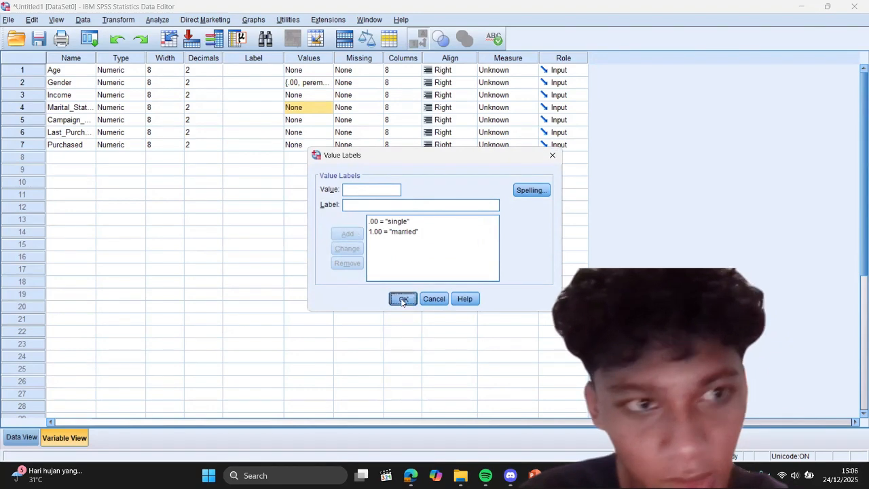
Step: Define the value labels of the Campaign_Channel variable as 1 = instagram, 2 = facebook and 3 = email
click(320, 119)
click(327, 120)
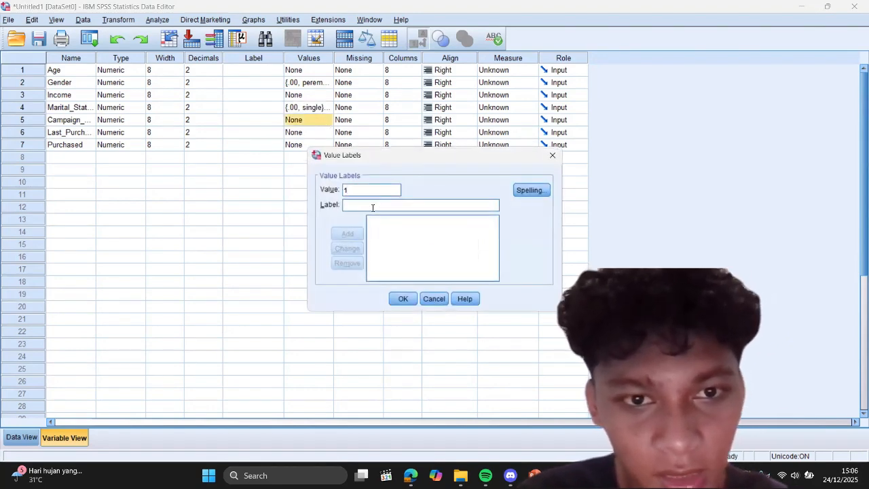
text(insta)
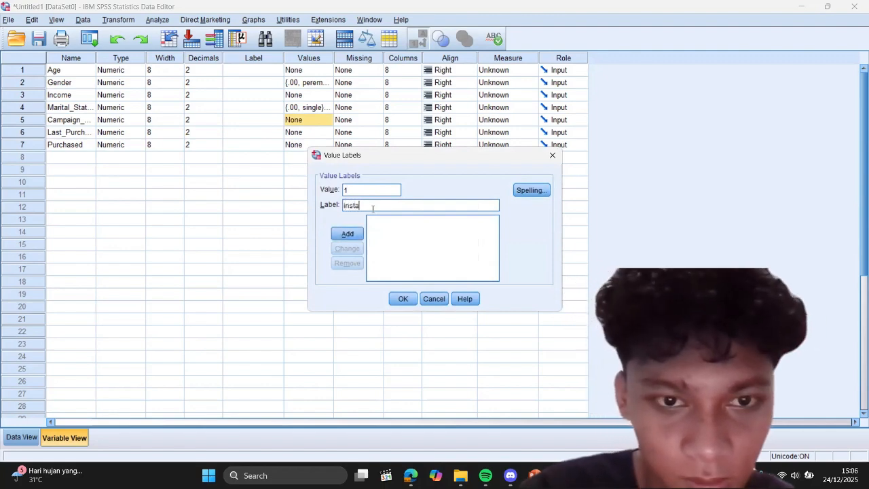
text(gram)
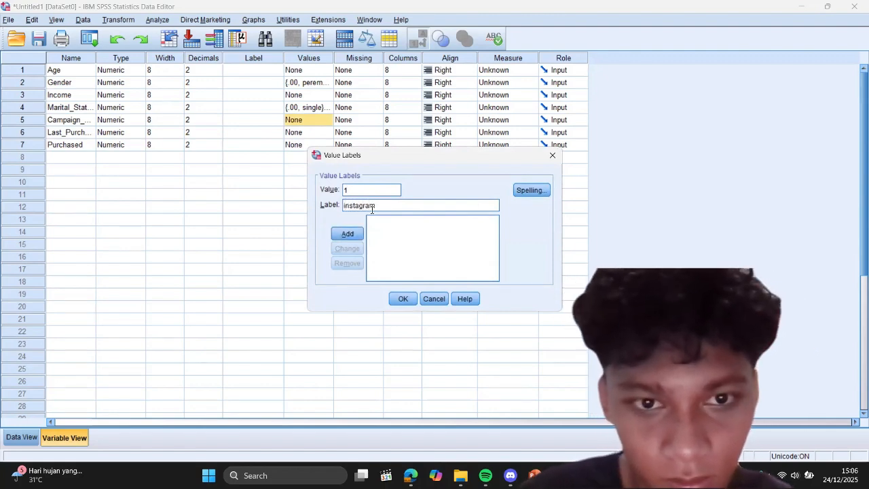
click(354, 233)
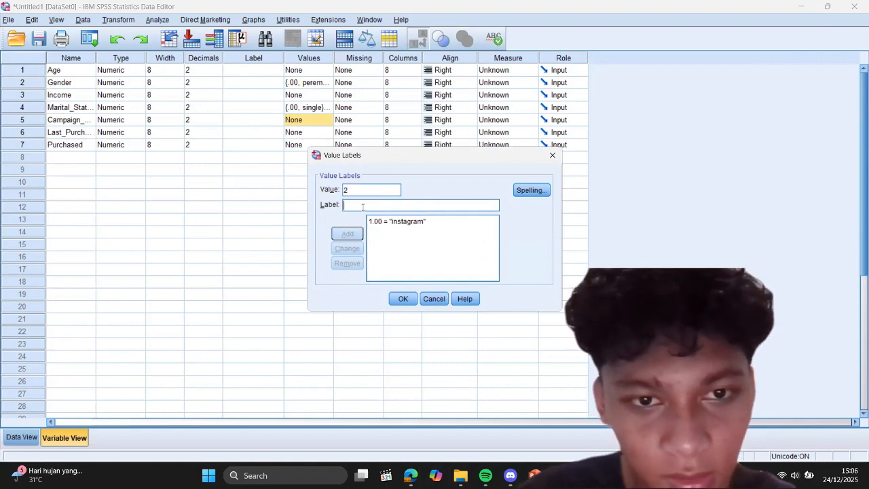
click(362, 207)
text(facebook)
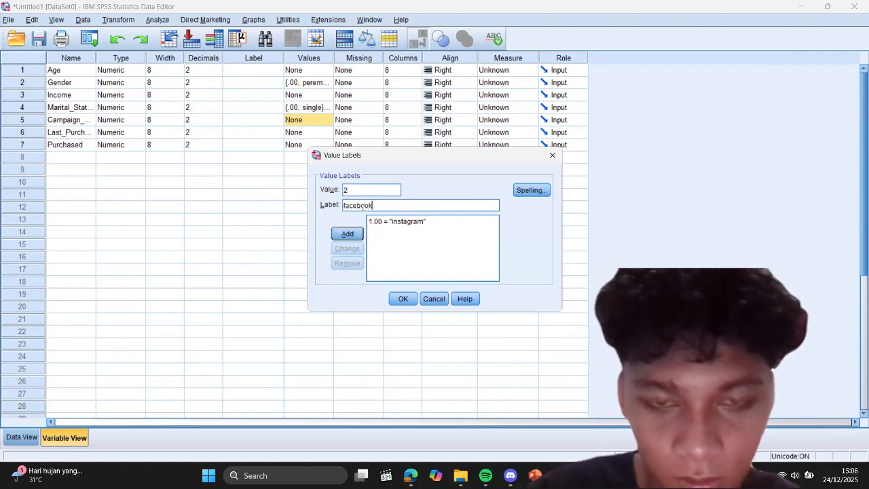
click(349, 233)
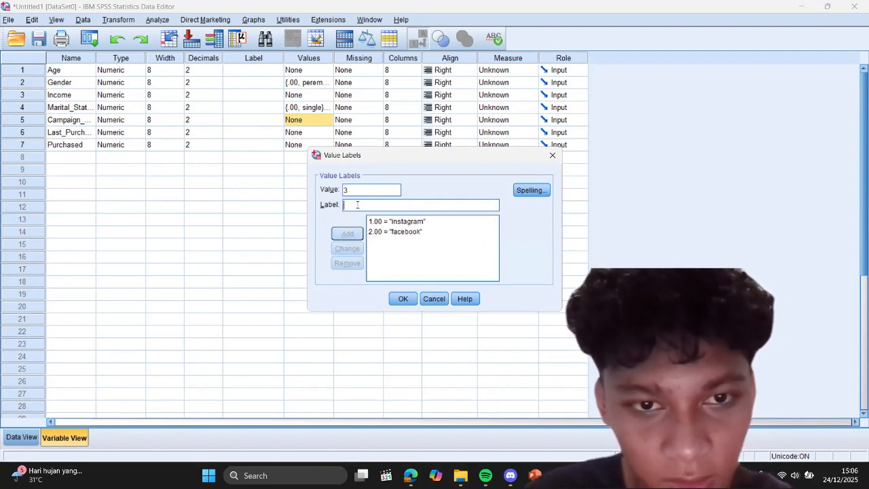
text(email)
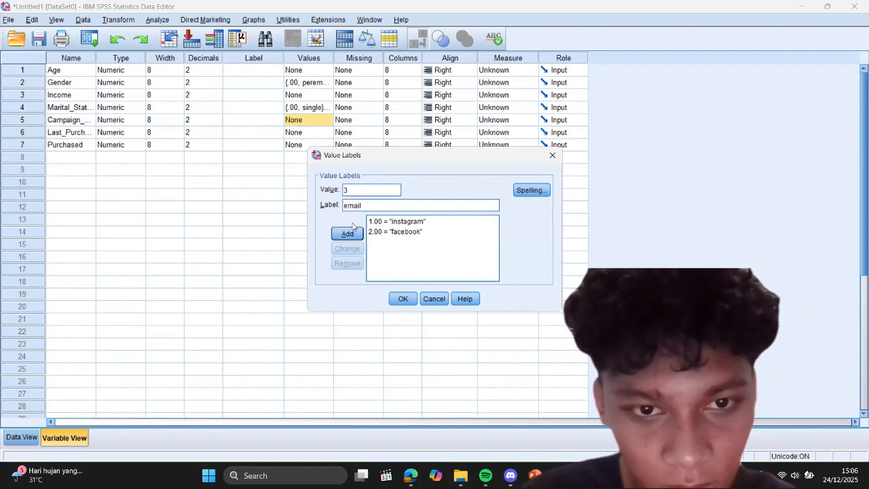
click(350, 231)
click(401, 298)
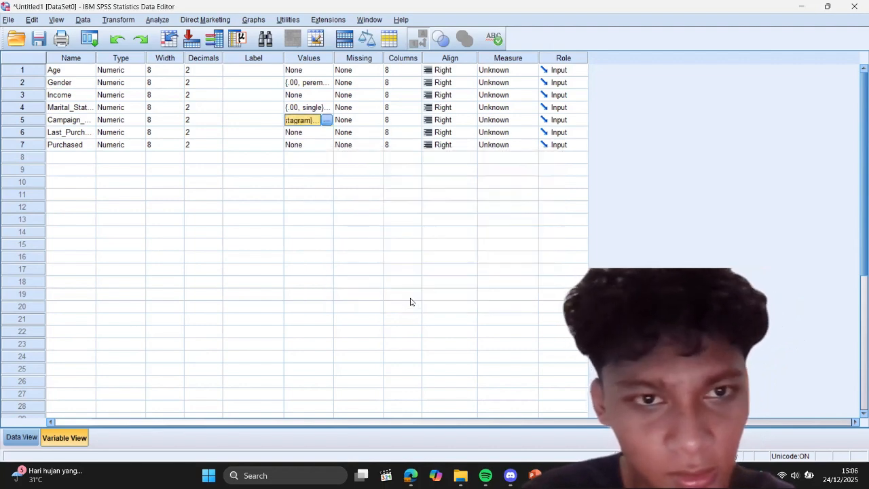
Step: Define the value labels of the Purchased variable as 0 = tidak beli and 1 = beli
click(314, 145)
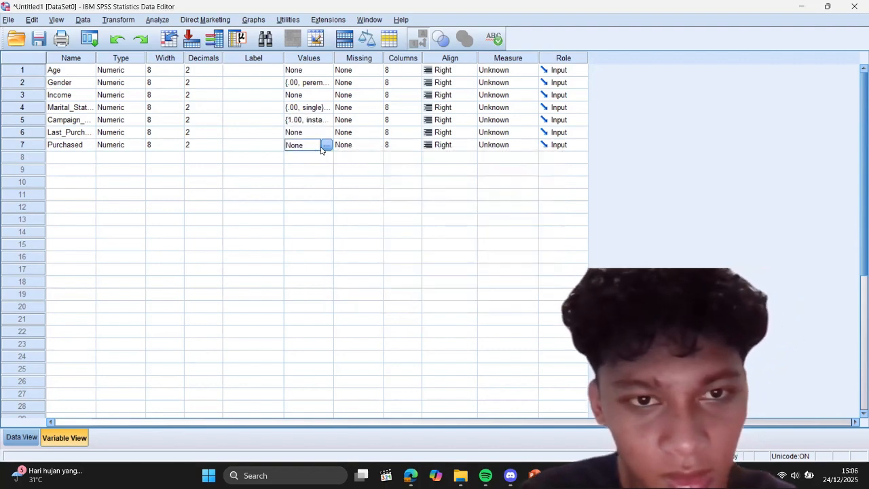
click(326, 145)
text(0)
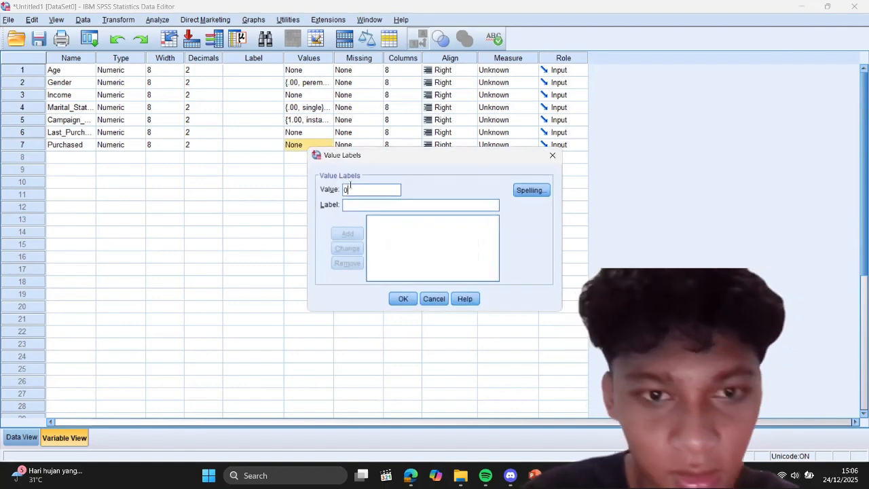
click(354, 204)
text(tidak)
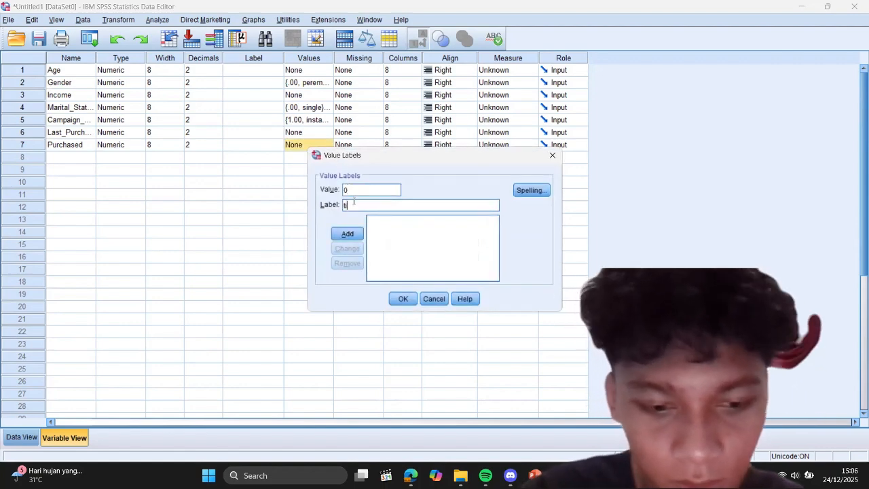
text( beli)
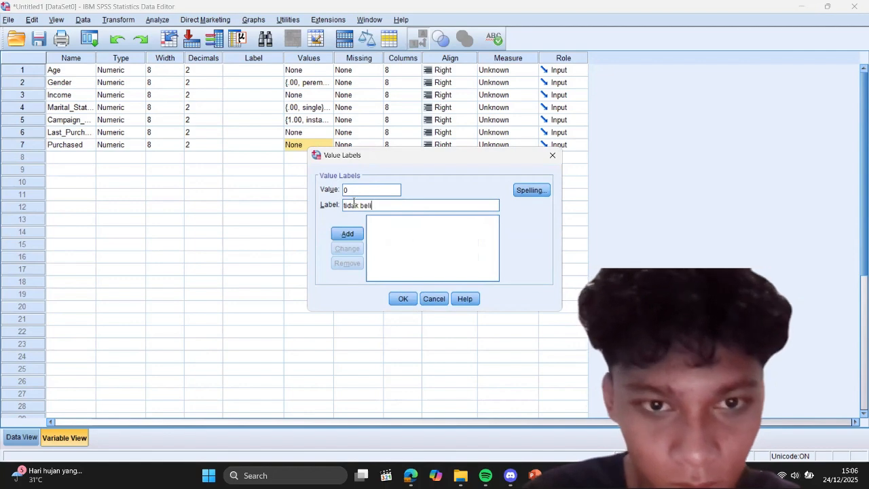
click(347, 234)
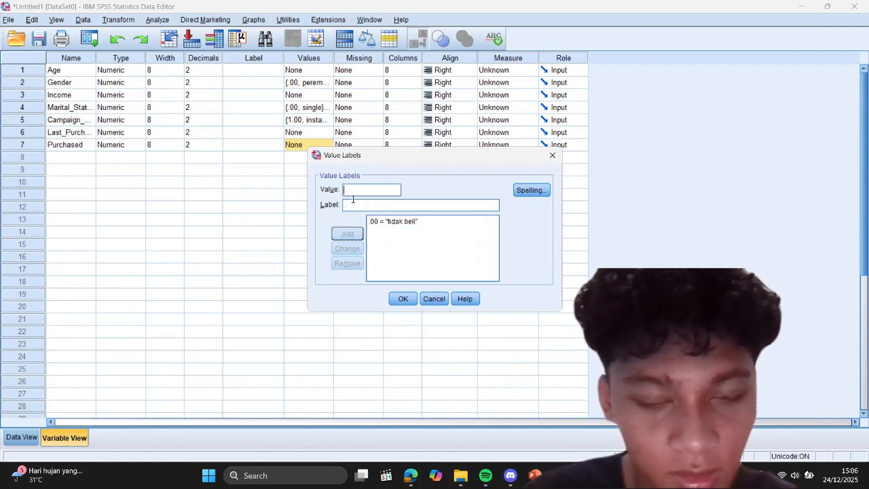
text(1)
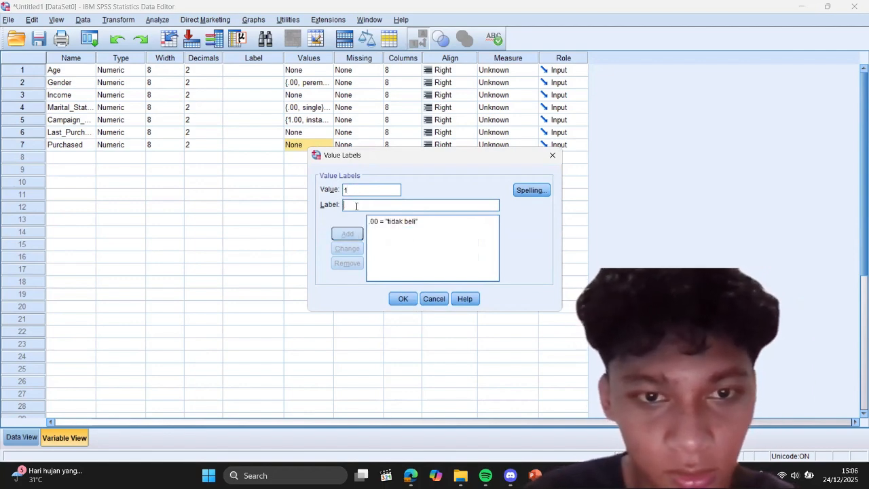
text(beli)
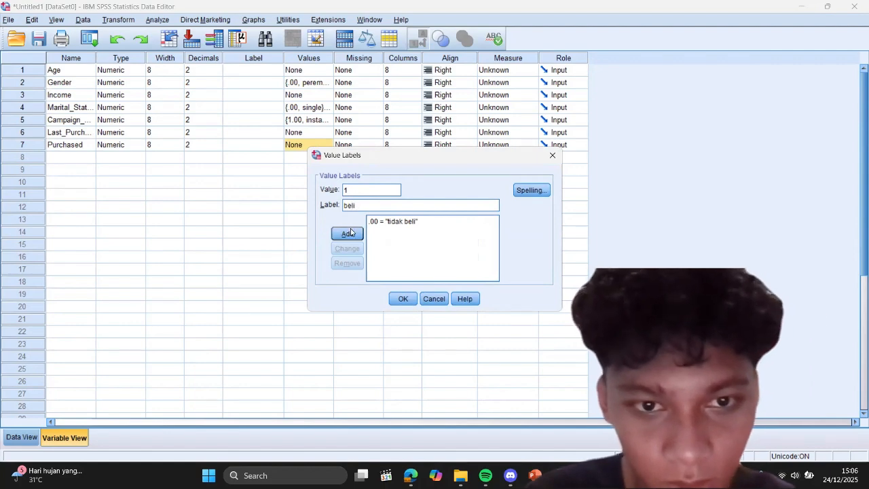
click(349, 233)
click(401, 298)
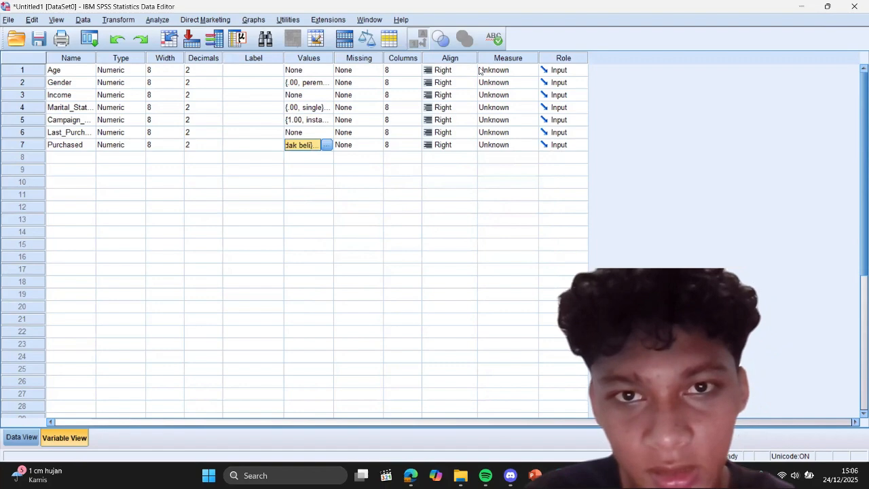
Step: Set the measurement level of Age and Income to Scale, and of Gender and Marital_Status to Nominal
click(501, 70)
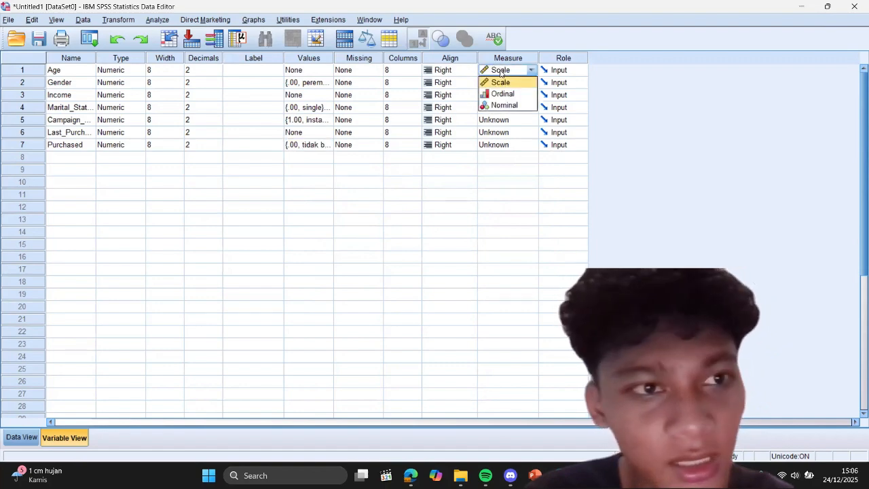
click(501, 83)
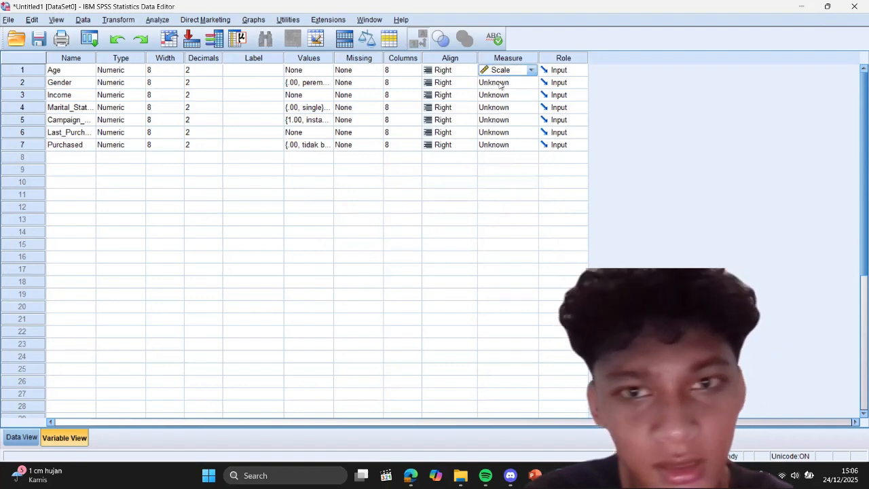
click(500, 83)
click(511, 117)
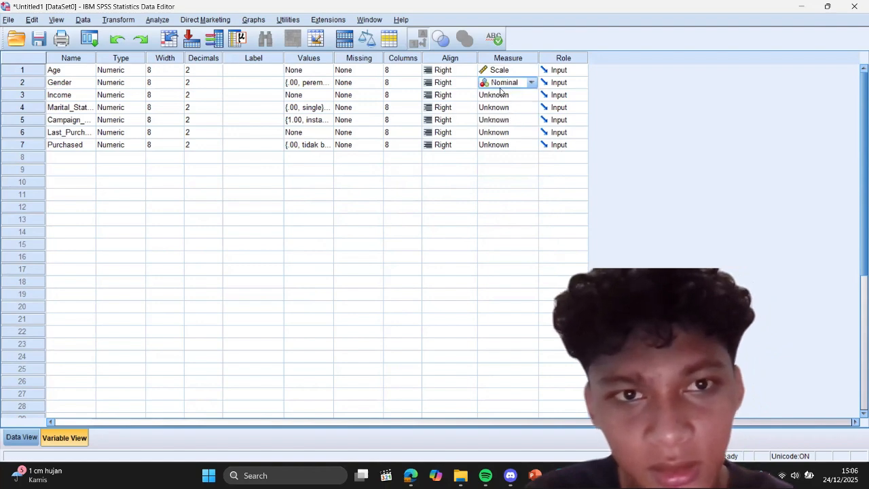
click(501, 97)
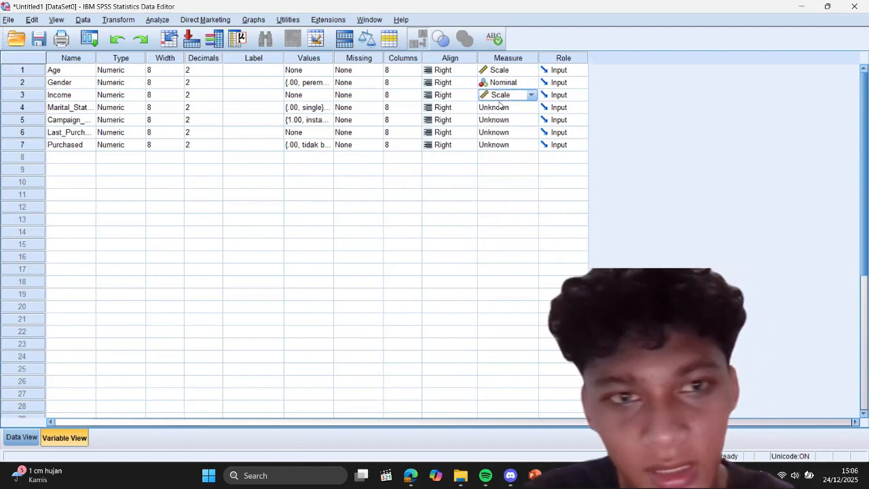
click(501, 110)
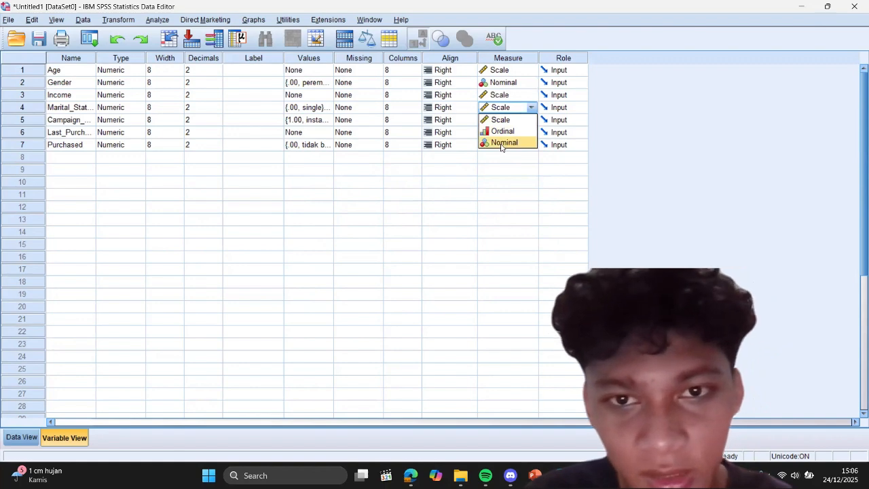
click(502, 142)
Step: Set the measurement level of Campaign_Channel and Purchased to Nominal, and of Last_Purchase_Days to Scale
click(496, 123)
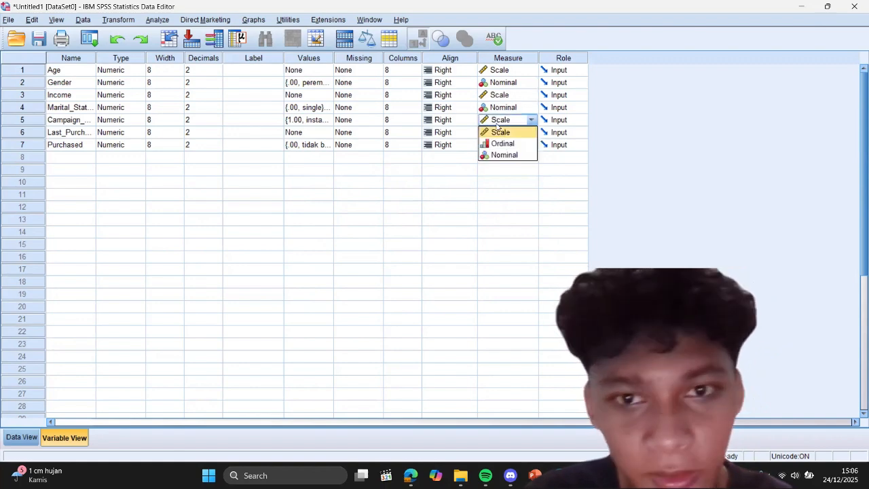
click(503, 155)
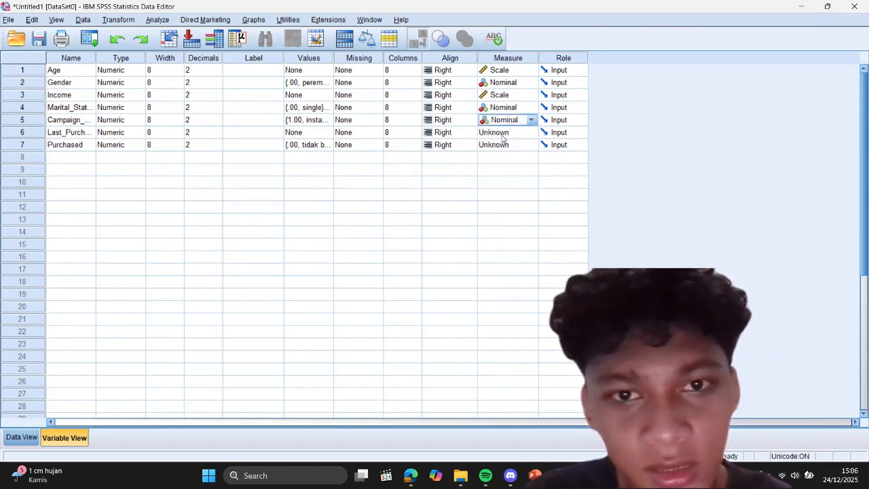
click(503, 135)
click(506, 145)
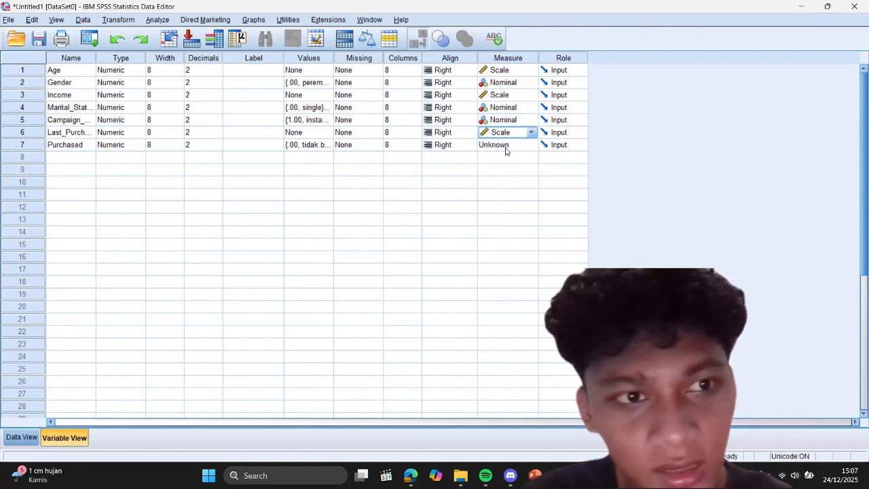
click(504, 148)
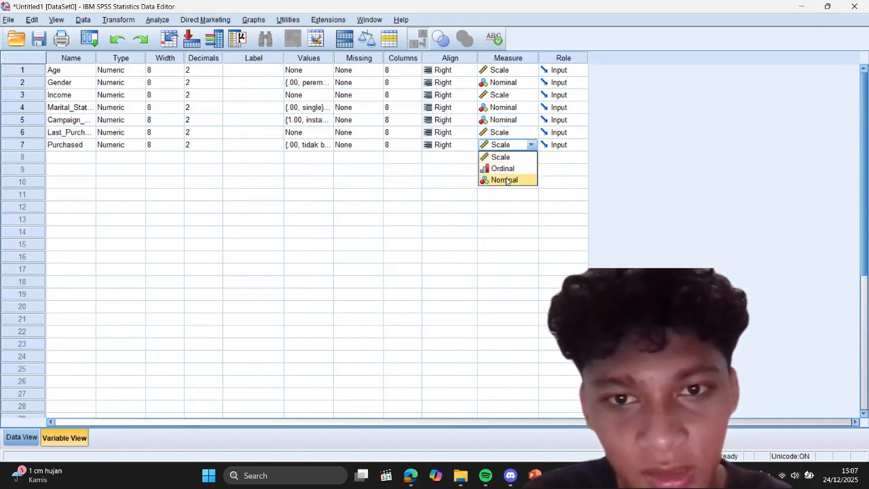
click(506, 180)
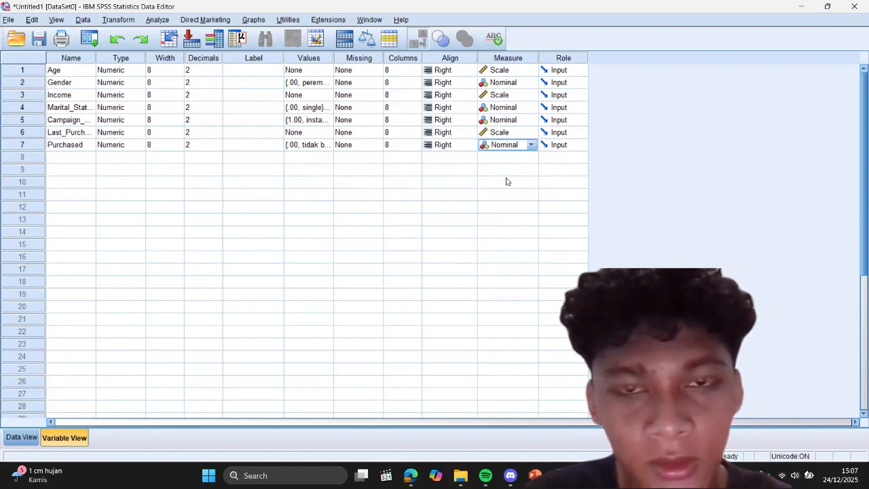
Step: Start a Decision Tree classification and assign Purchased as the dependent variable
click(261, 23)
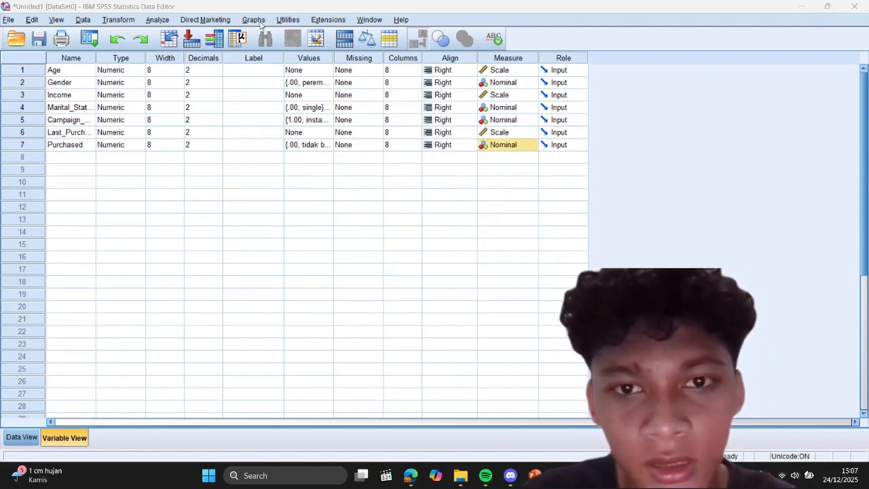
click(158, 19)
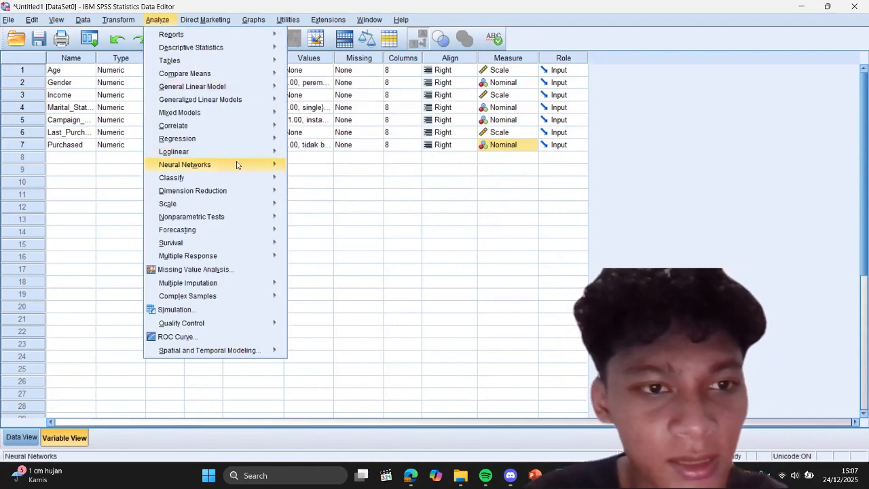
mouse_move(241, 175)
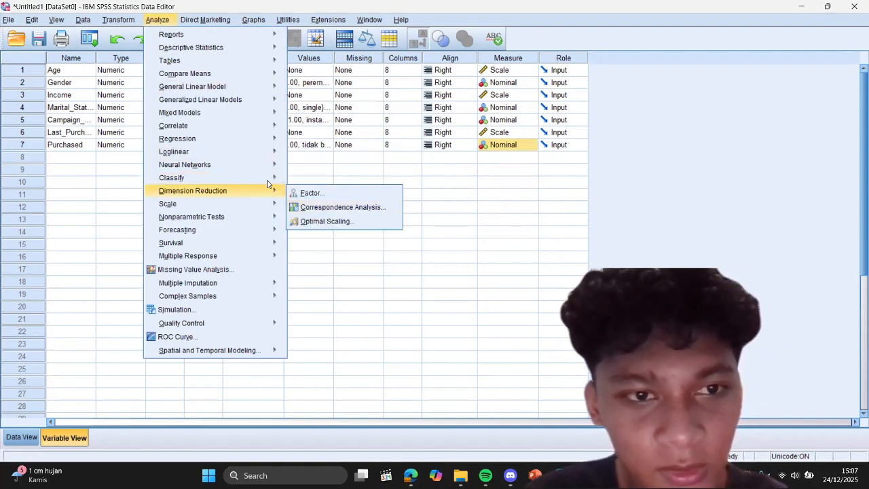
click(315, 242)
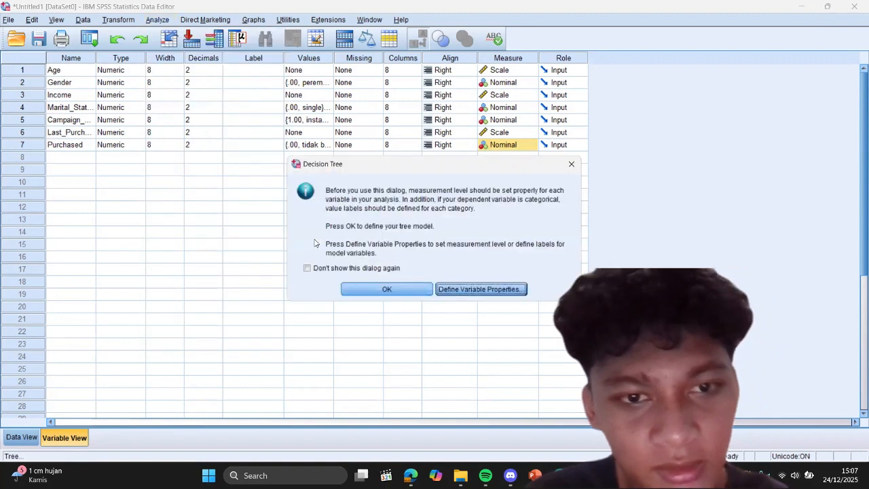
click(360, 291)
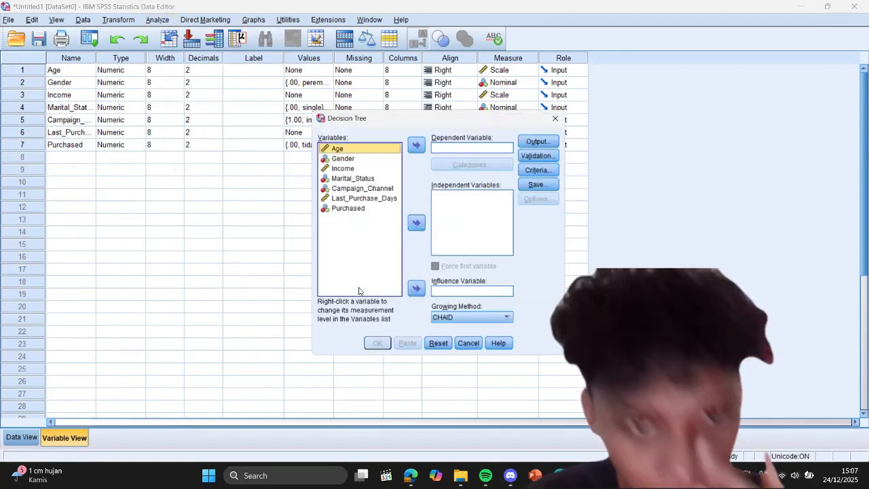
click(362, 210)
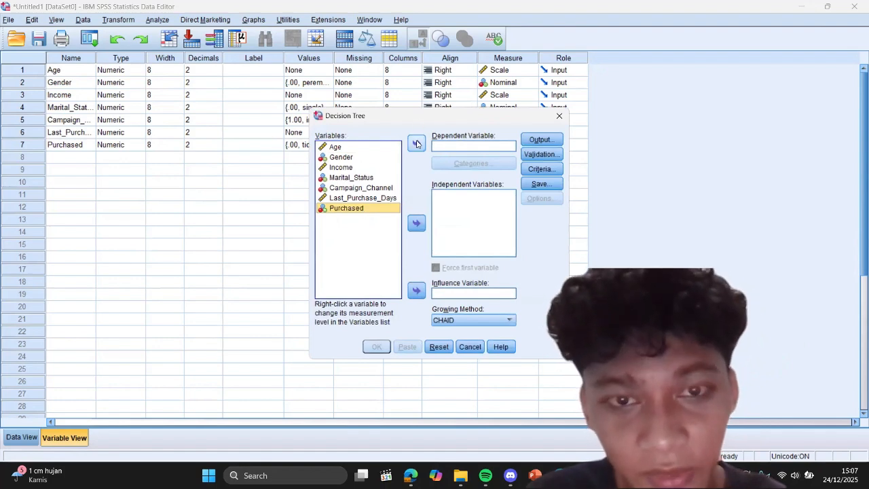
click(416, 144)
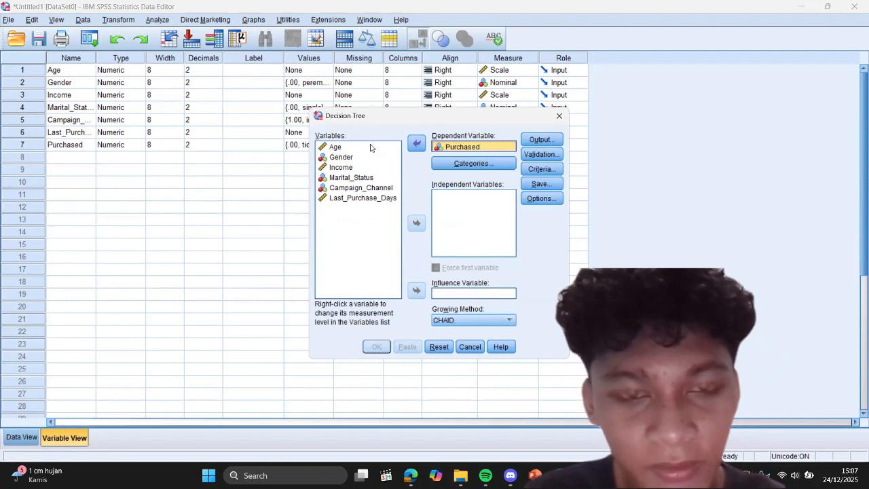
Step: Add Age, Gender, Income, Marital_Status, Campaign_Channel and Last_Purchase_Days as the tree's independent variables
click(340, 148)
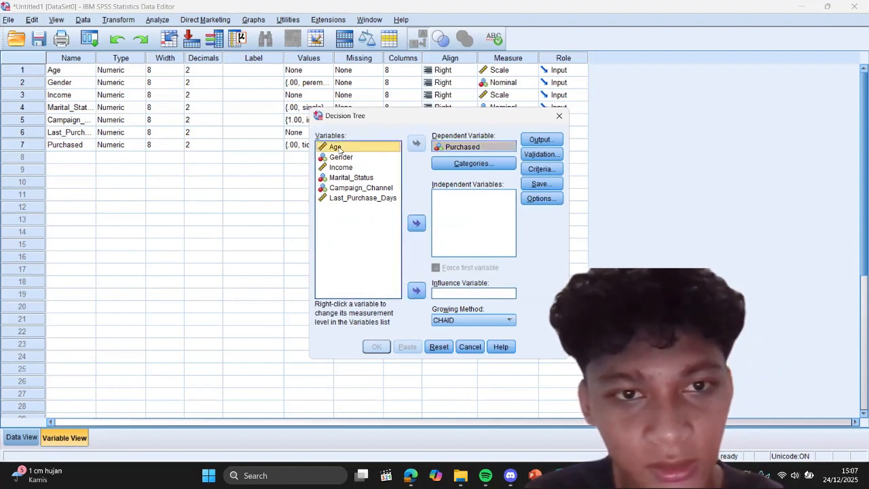
key(shift+Down)
key(shift+Down)
key(shift+Down)
key(shift+Down)
key(shift+Down)
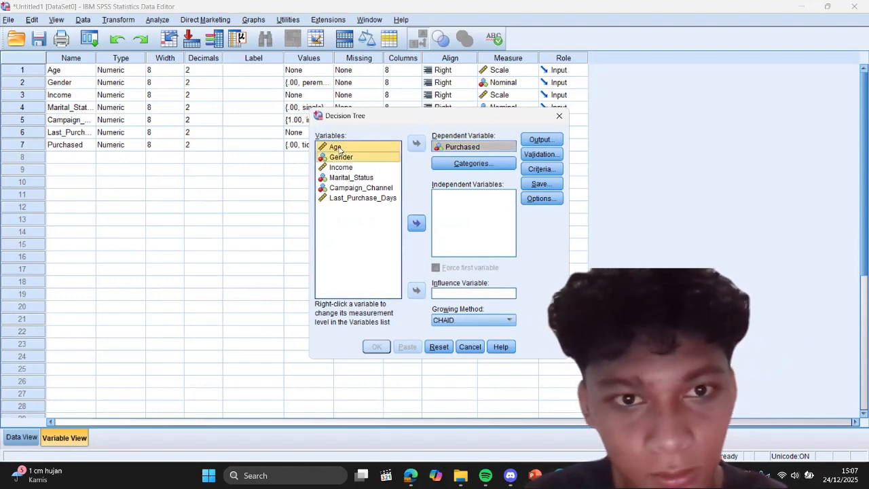
click(417, 224)
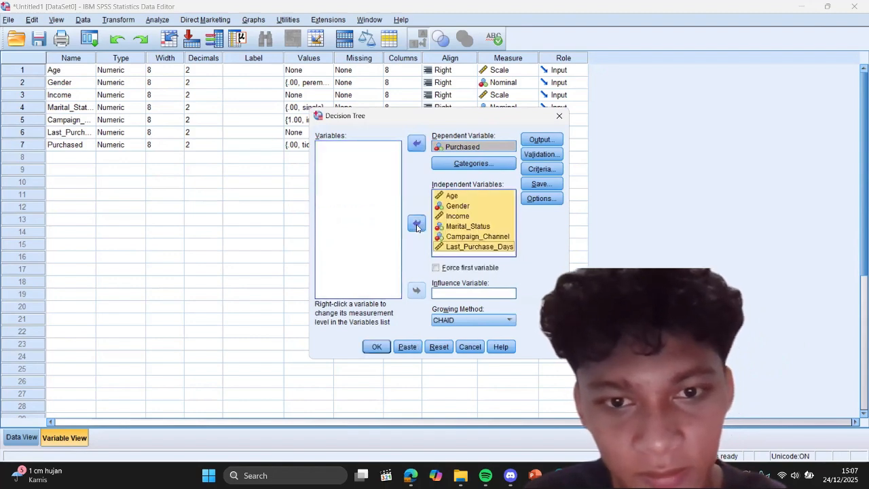
Step: Configure the tree output to show table and chart in the nodes and include the tree in table format
click(542, 141)
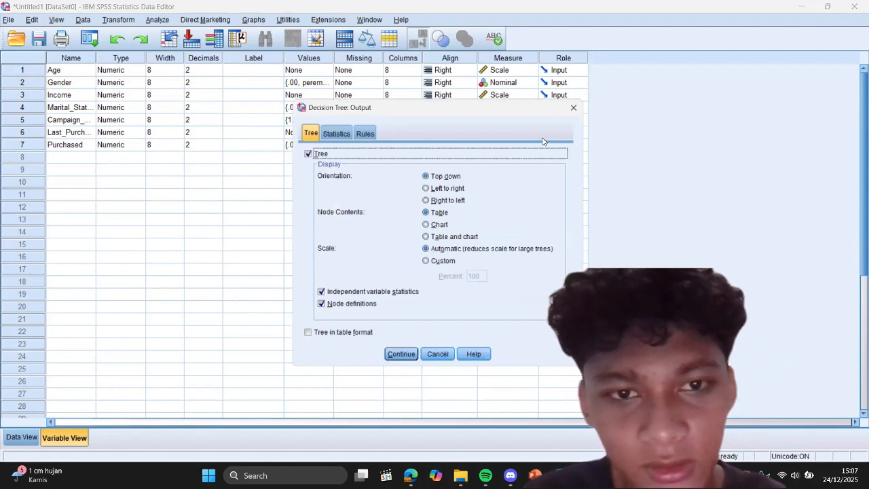
click(427, 239)
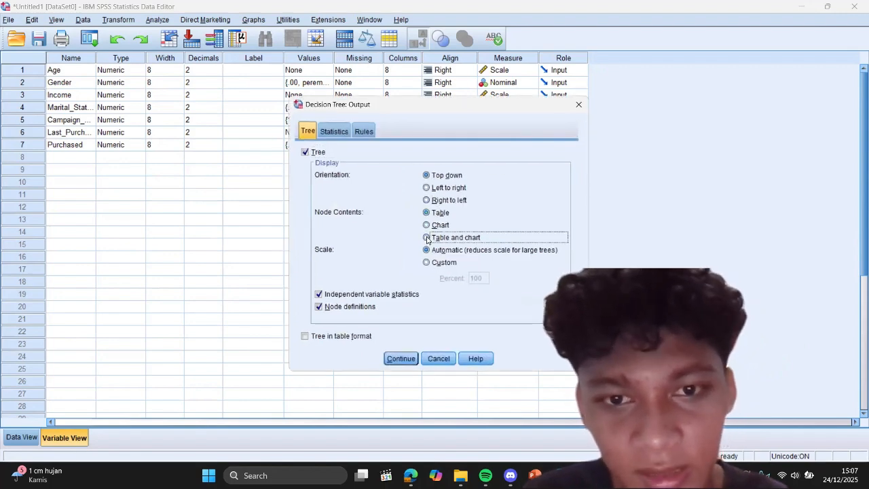
click(304, 337)
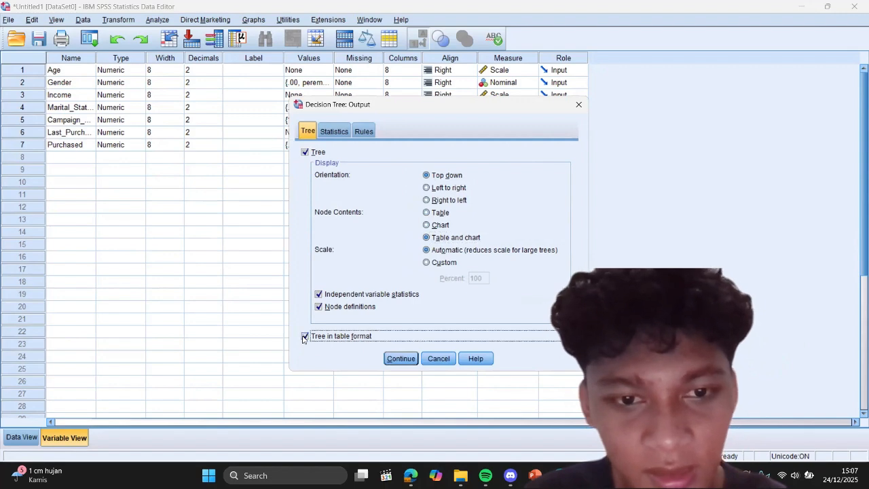
click(401, 359)
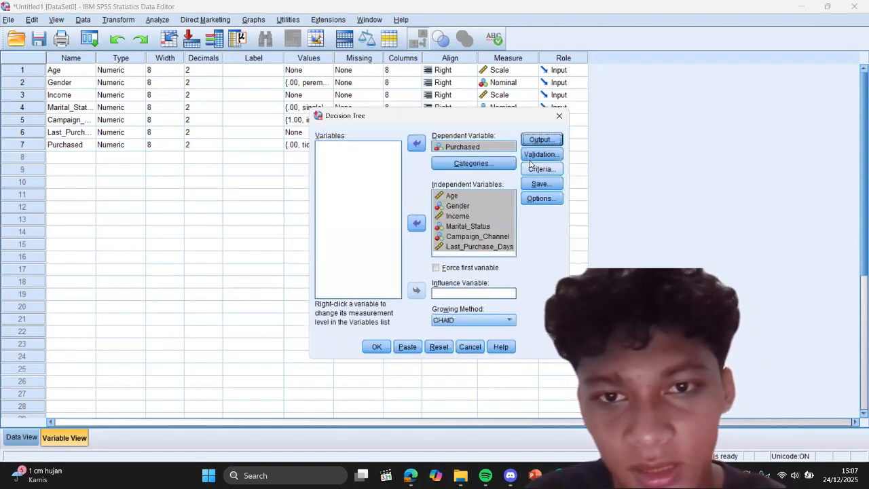
Step: Enable split-sample validation with random assignment and a 70% training sample
click(543, 155)
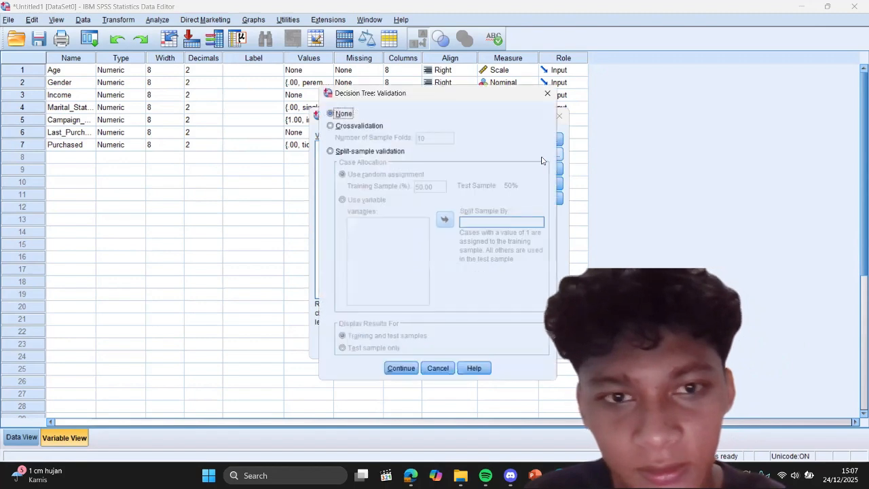
click(327, 150)
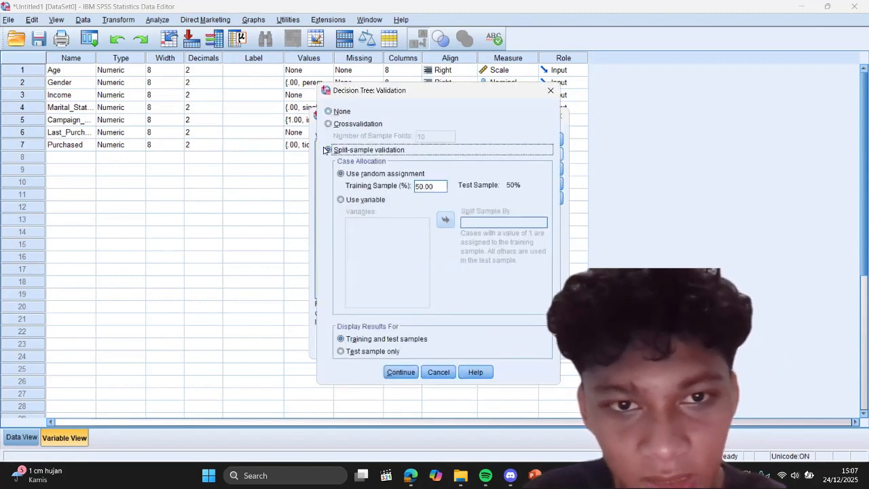
double_click(421, 185)
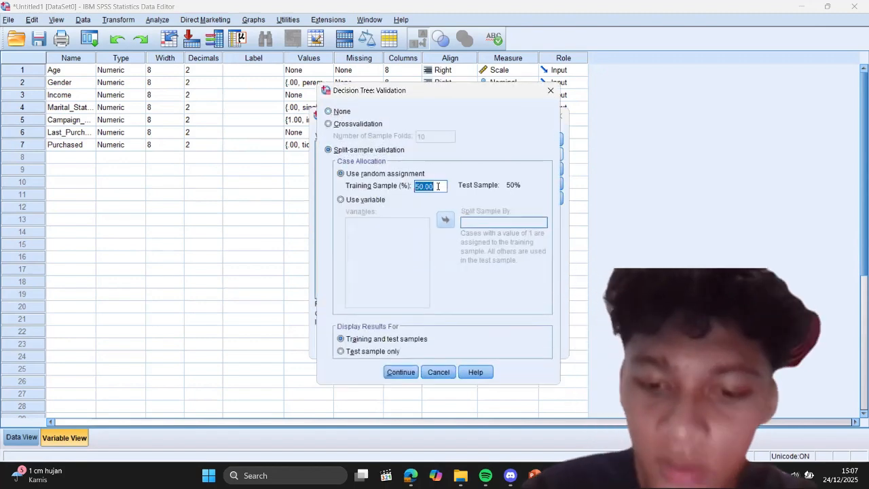
text(70)
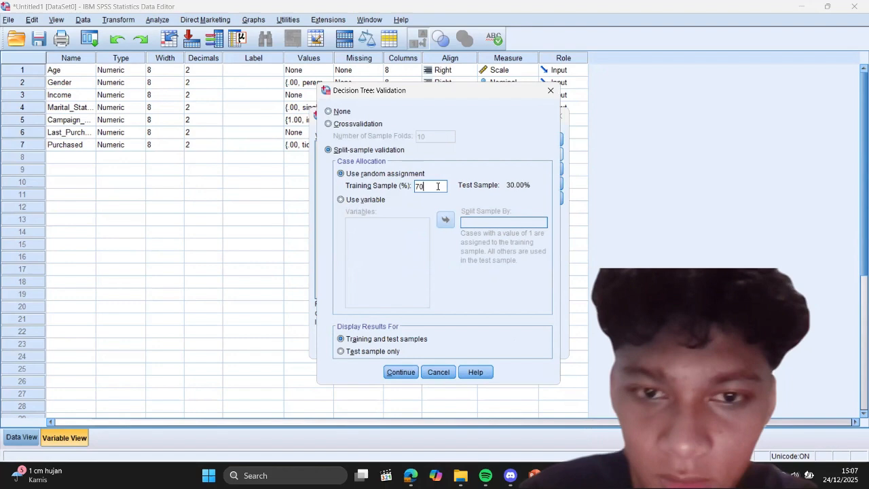
click(404, 376)
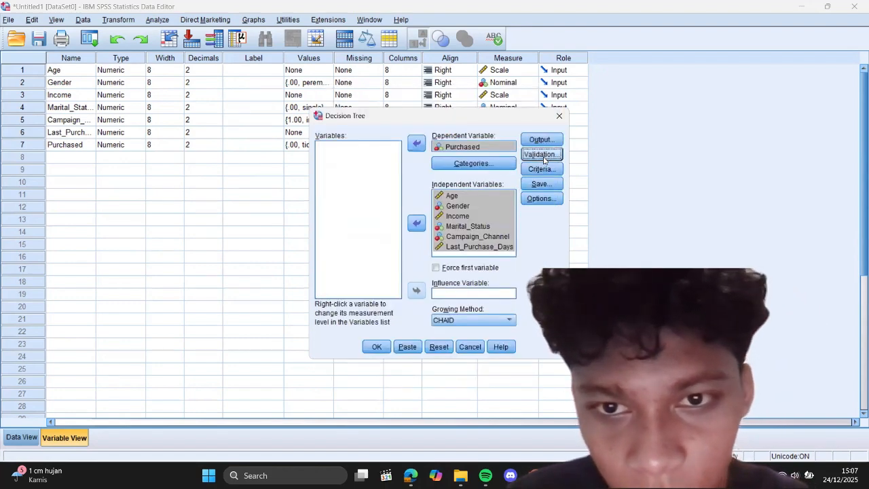
Step: Set the minimum number of cases to 10 for the parent node and 5 for the child node
click(541, 169)
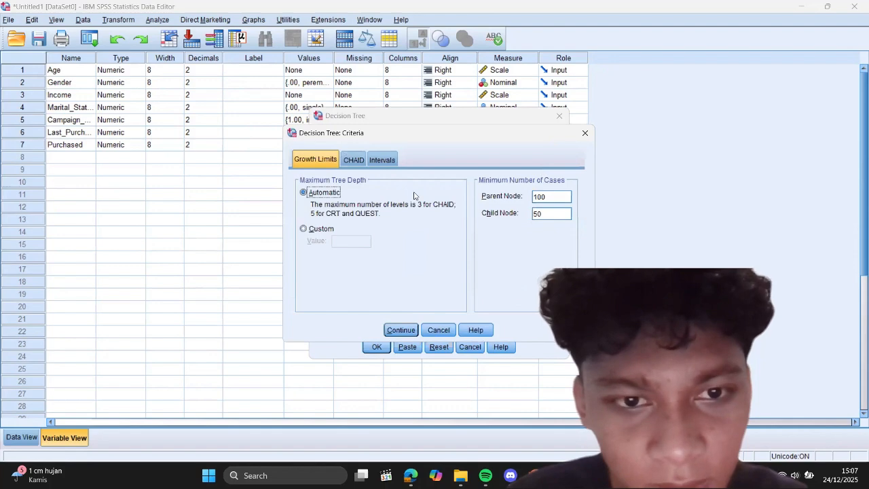
double_click(552, 197)
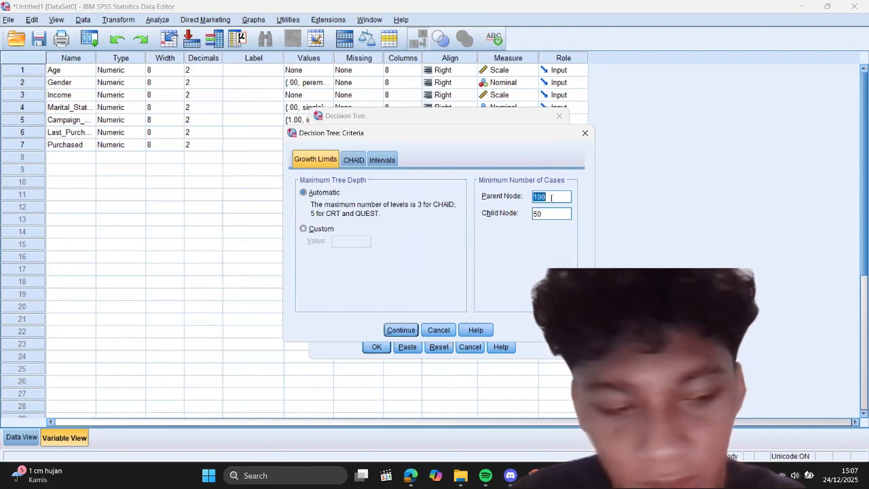
text(10)
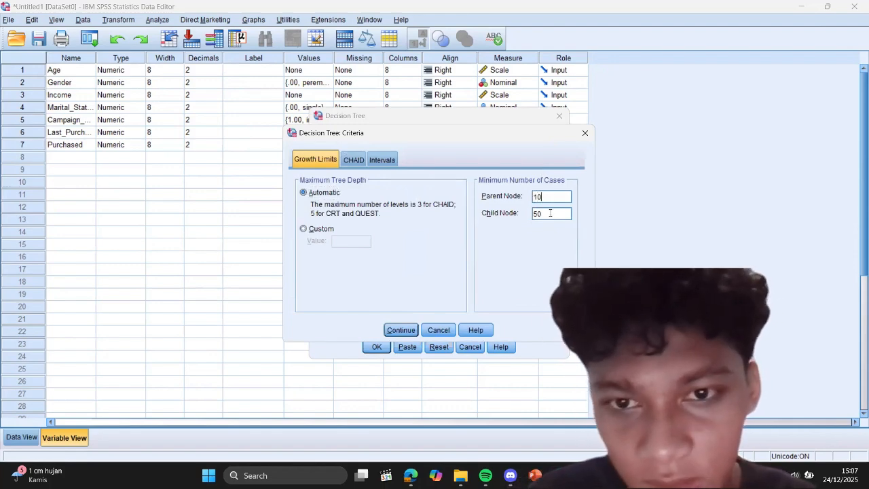
double_click(550, 213)
text(5)
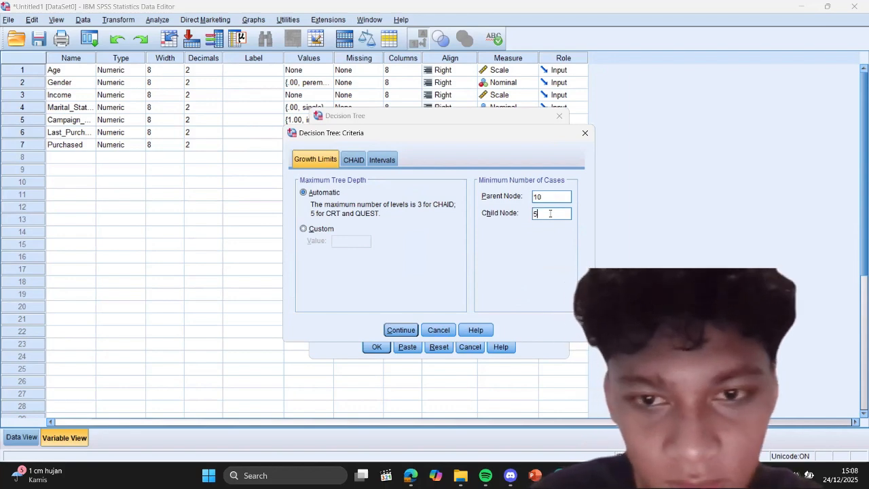
click(401, 331)
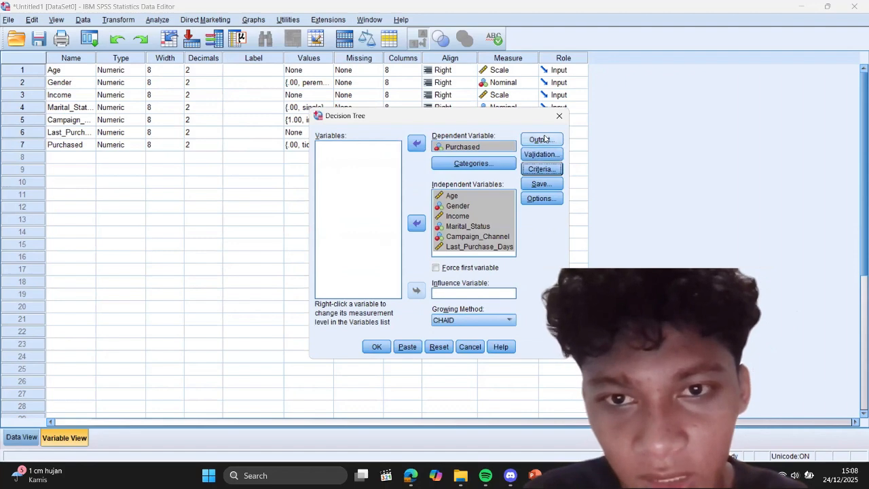
Step: Recheck the tree output options, keep CHAID as the growing method and run the decision tree analysis
click(544, 139)
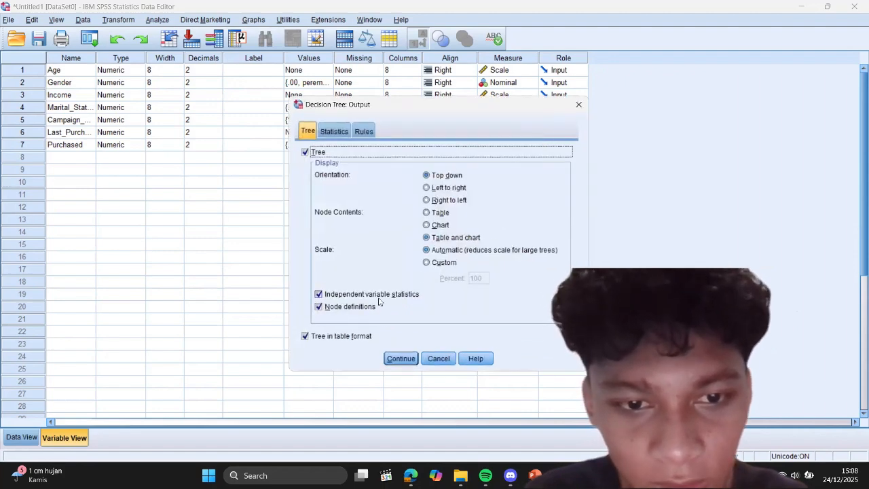
click(406, 360)
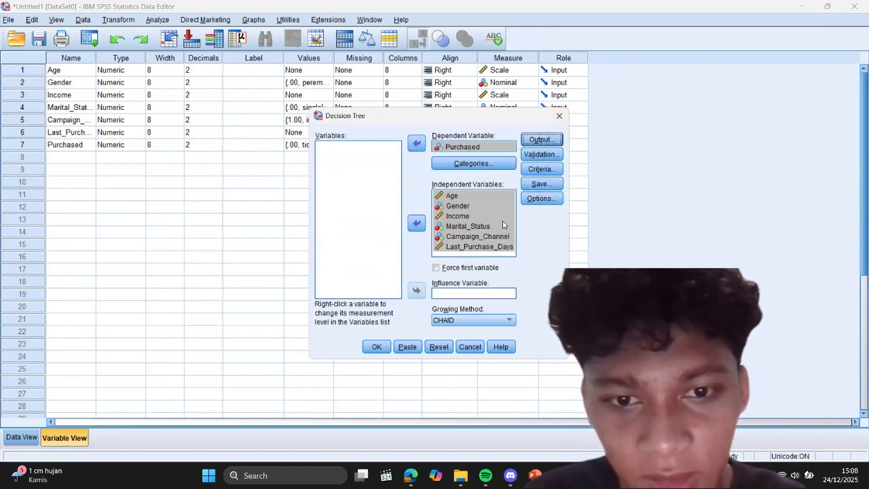
click(510, 320)
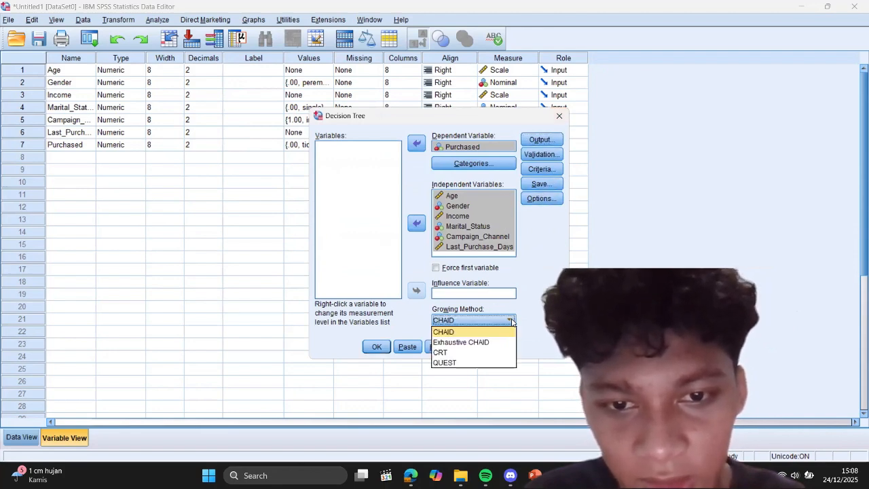
click(475, 332)
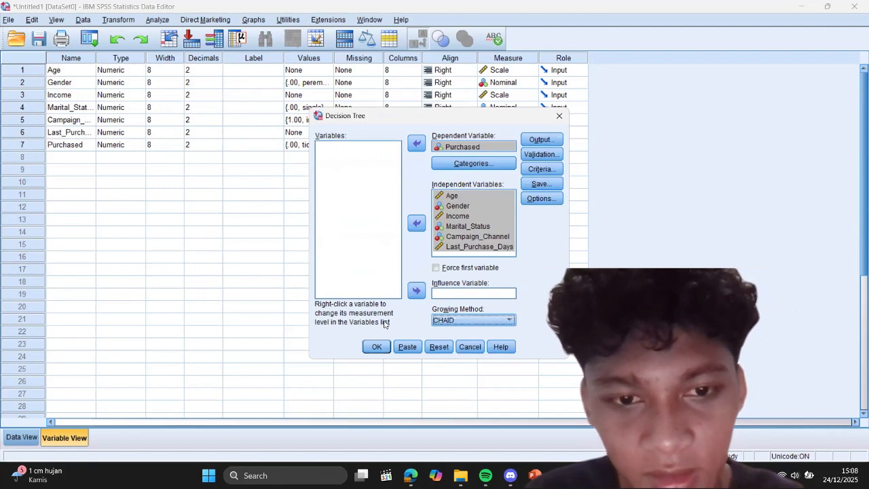
click(377, 348)
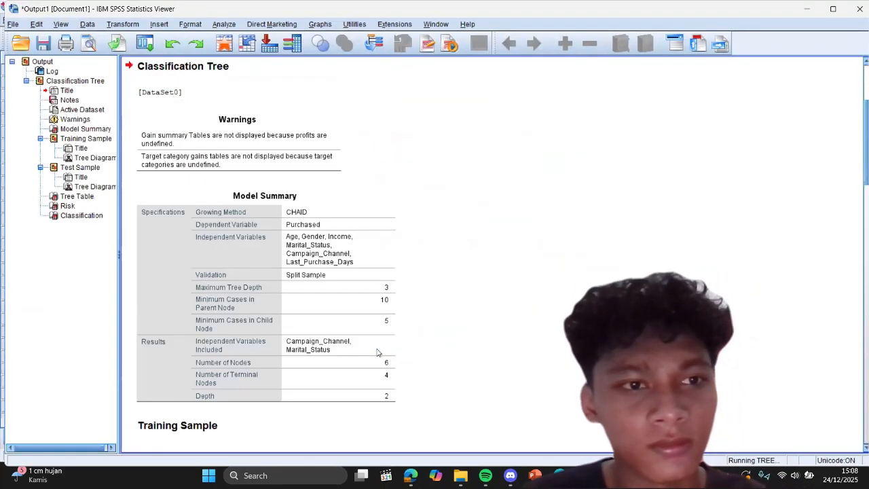
Step: Examine the model summary and the training sample's tree diagram, including its Campaign_Channel and Marital_Status splits
click(391, 225)
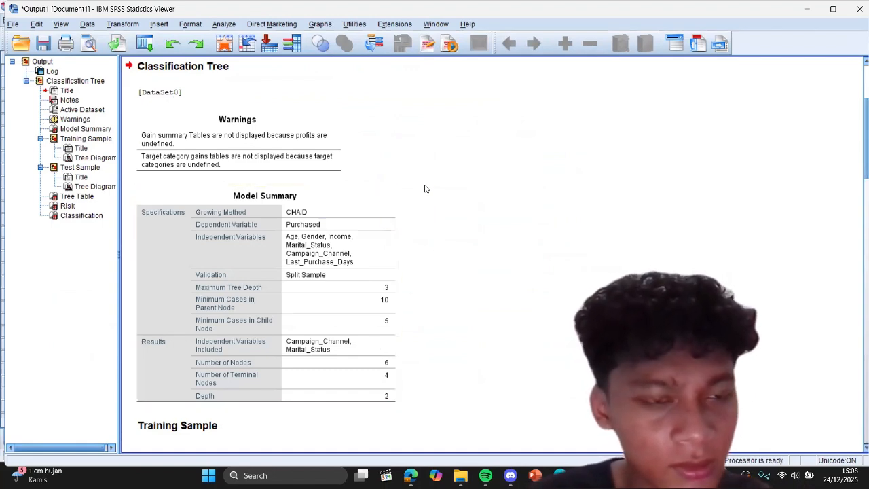
scroll(425, 189, down, 10)
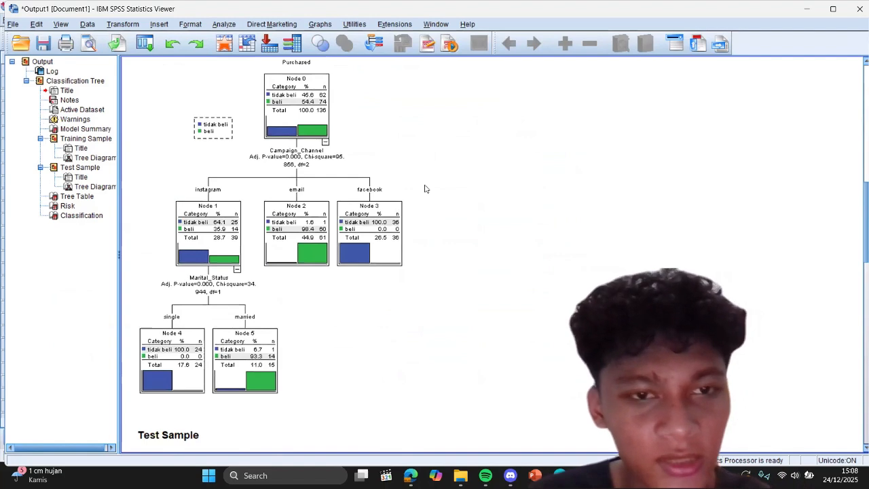
scroll(425, 189, up, 3)
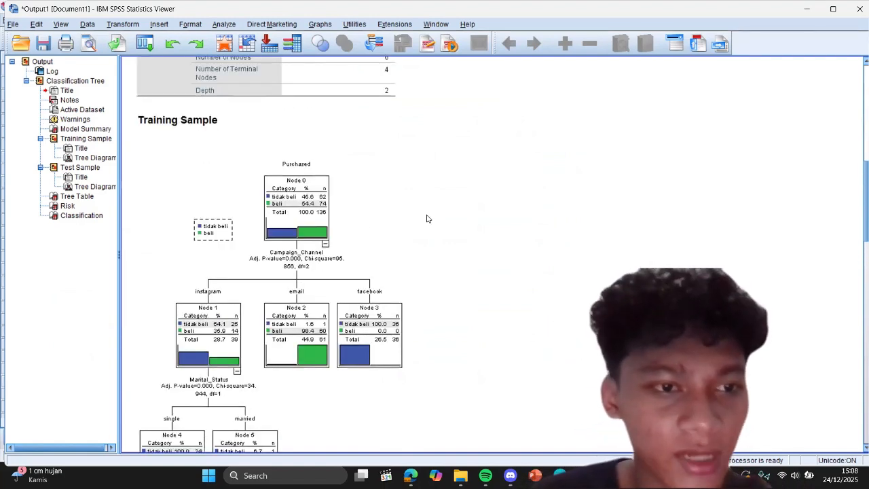
scroll(427, 218, down, 3)
scroll(427, 218, up, 2)
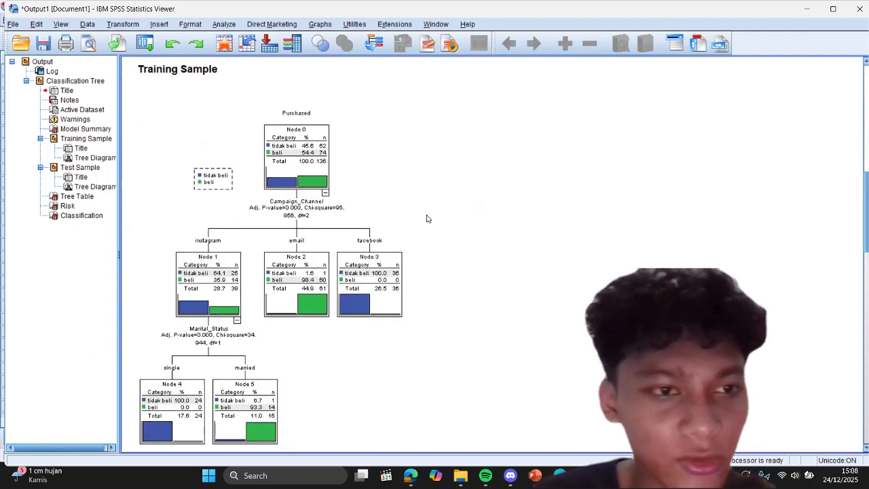
click(343, 218)
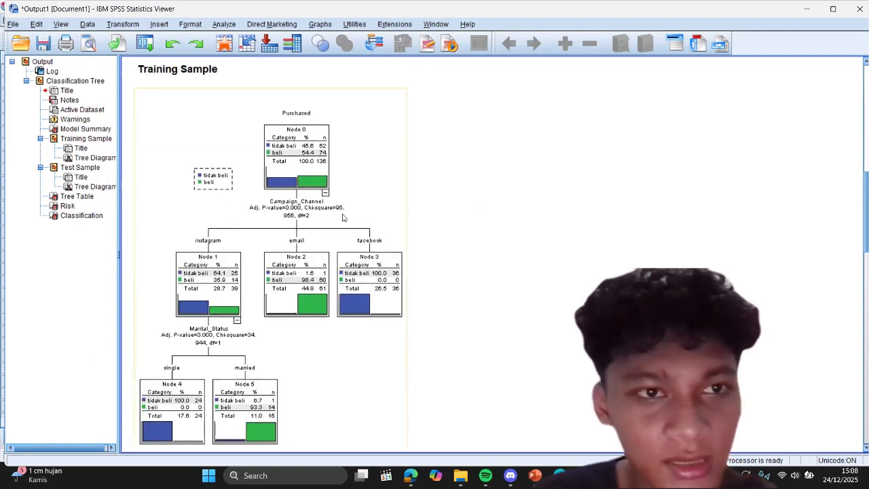
scroll(342, 218, down, 3)
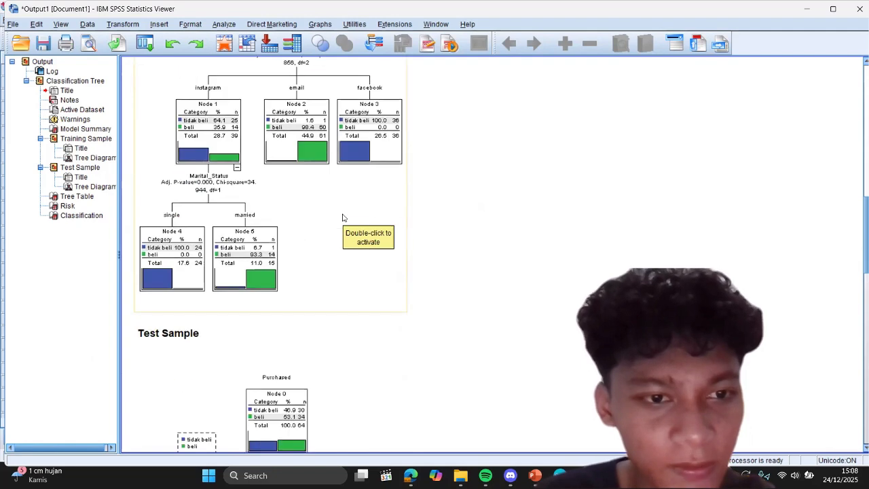
Step: Review the test sample's tree diagram, revisit the training sample's tree and examine the Risk and Classification tables for both samples
scroll(342, 217, down, 4)
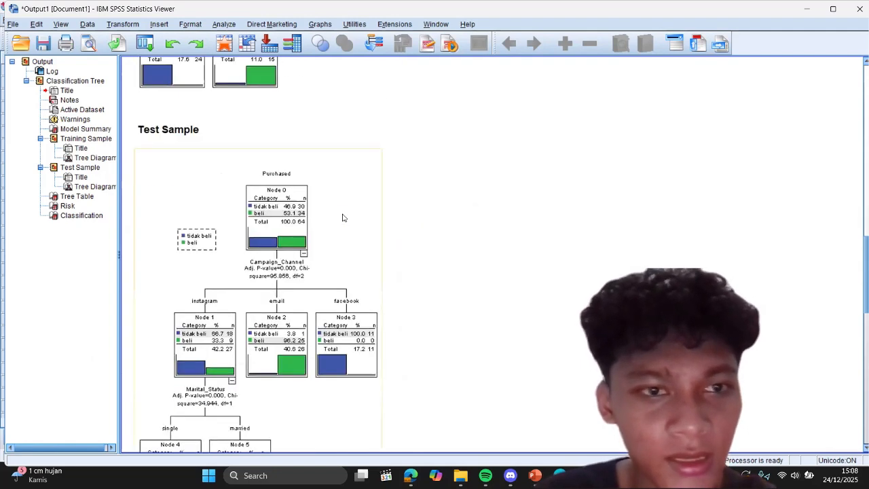
click(77, 216)
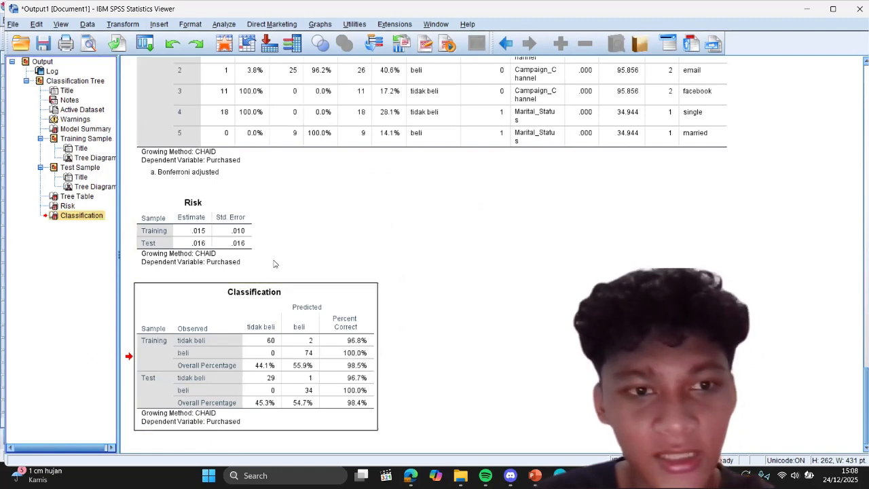
scroll(291, 229, up, 7)
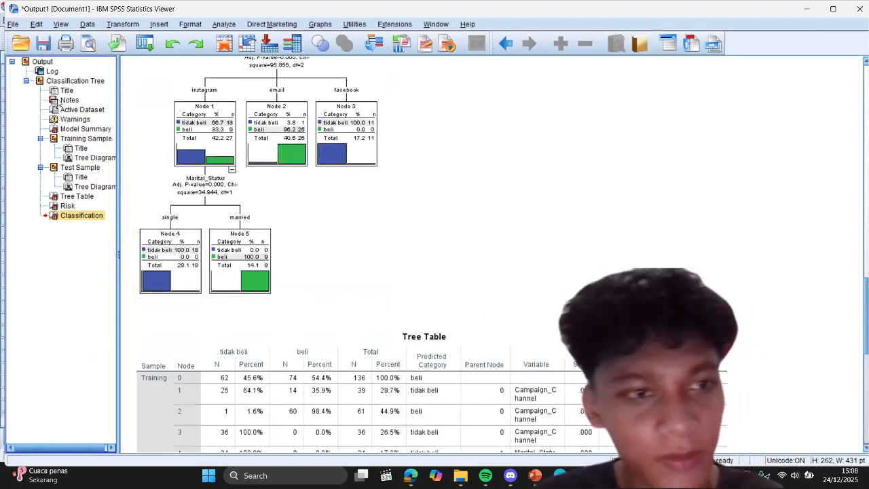
click(91, 140)
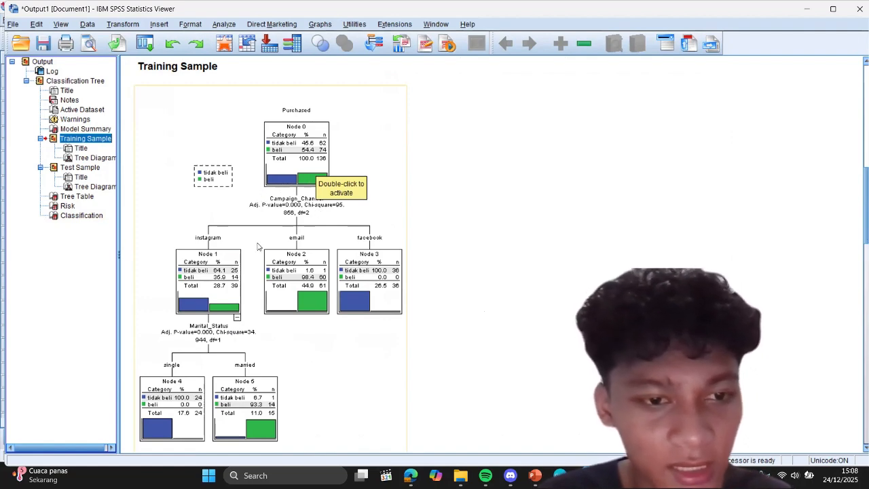
scroll(314, 355, down, 10)
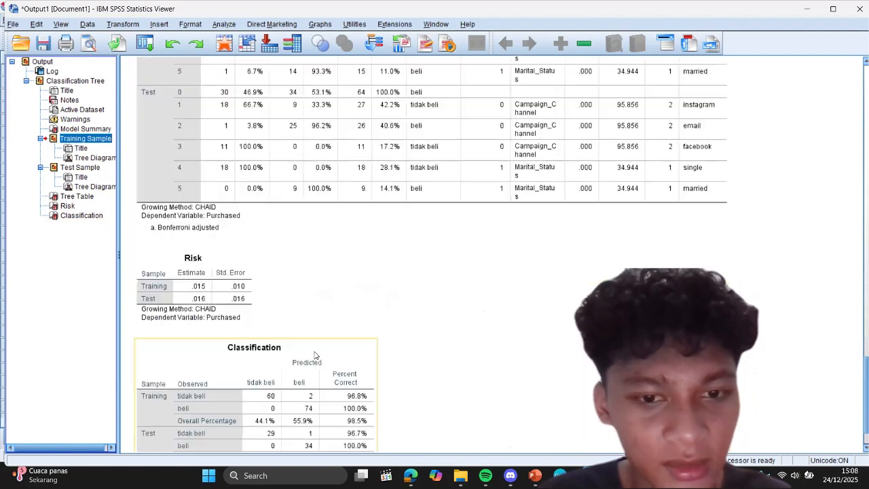
scroll(311, 310, down, 2)
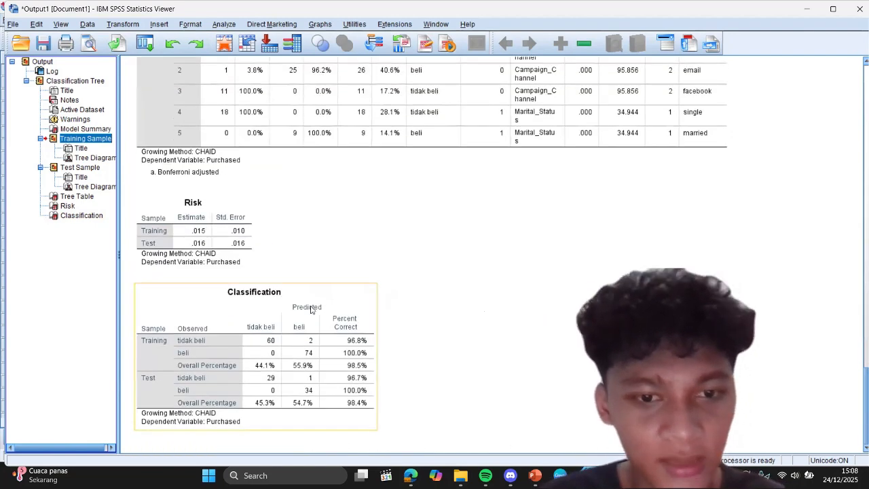
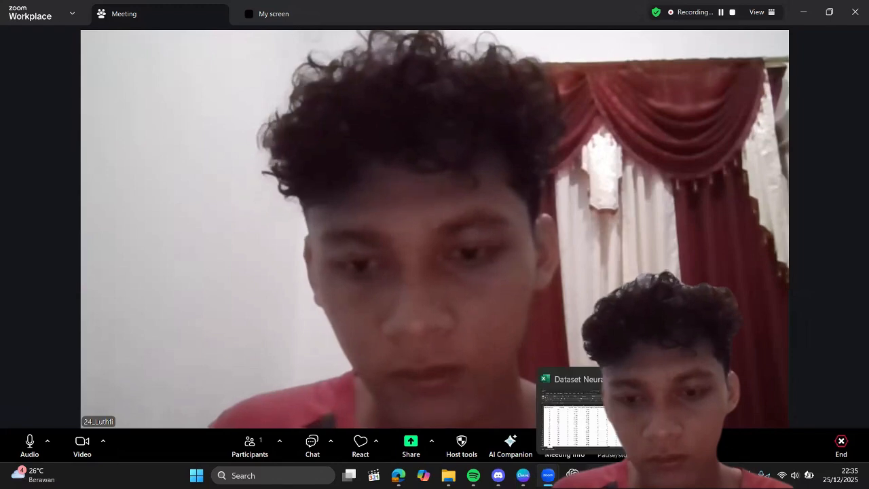
Step: Switch to the Dataset Neural Network workbook in Excel and copy the Age to Purchase data rows, cells B2:H256, without headers
click(598, 476)
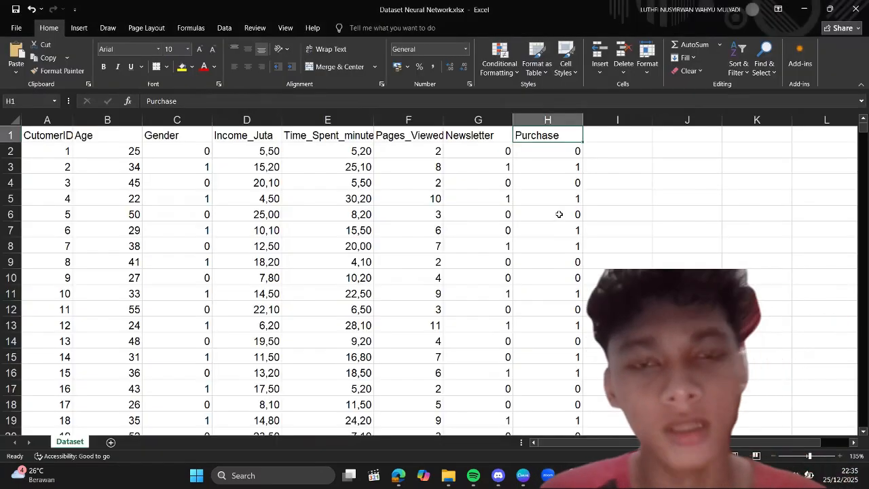
click(555, 62)
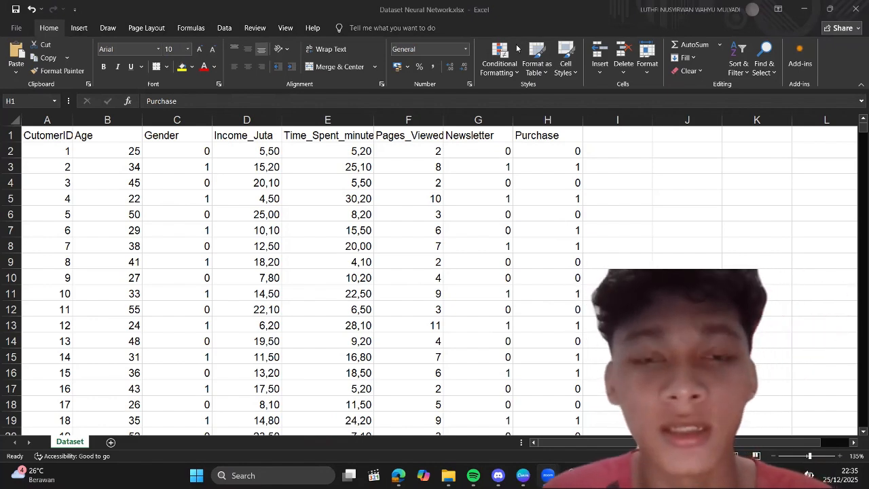
click(113, 146)
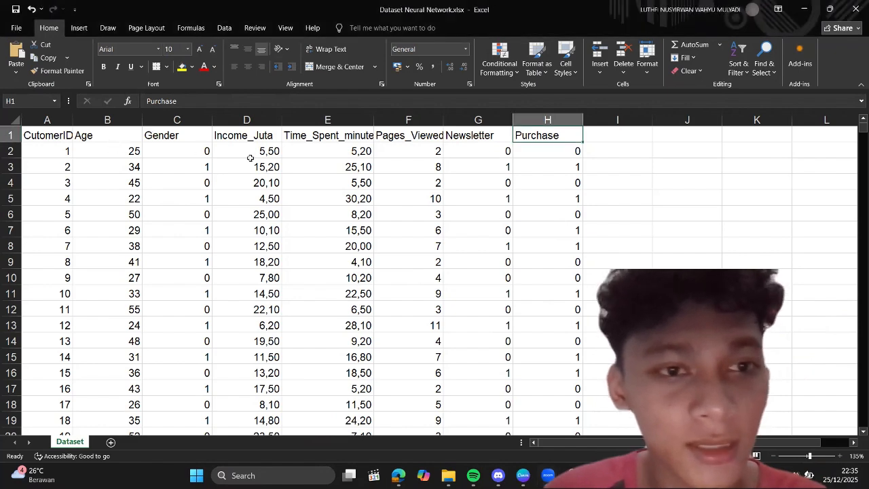
click(135, 151)
click(178, 166)
click(127, 149)
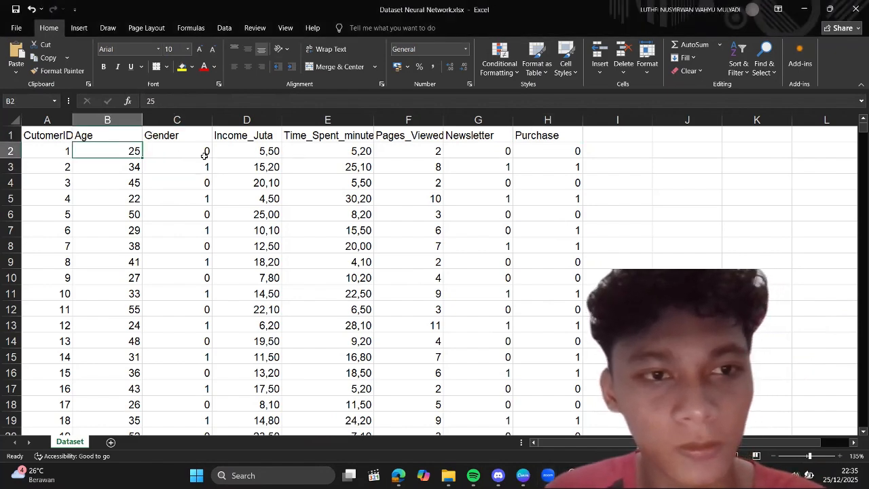
mouse_move(203, 156)
mouse_down()
mouse_move(466, 184)
mouse_move(533, 177)
mouse_up()
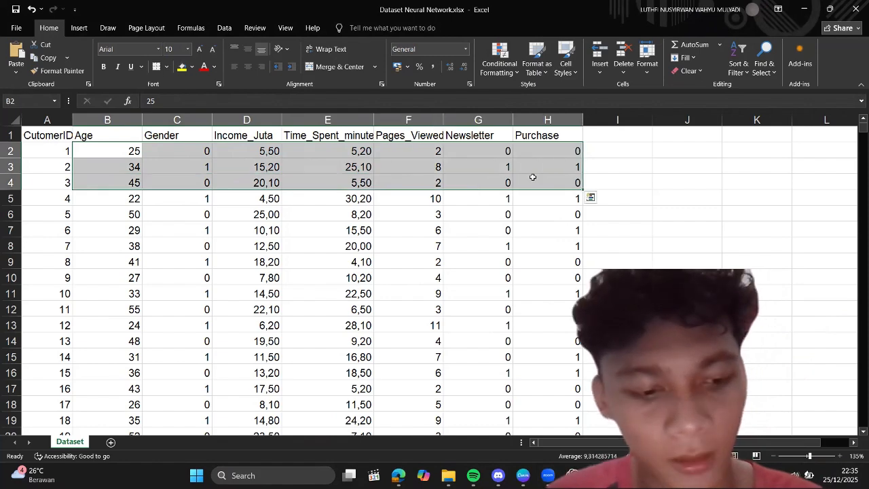
key(ctrl+shift+Down)
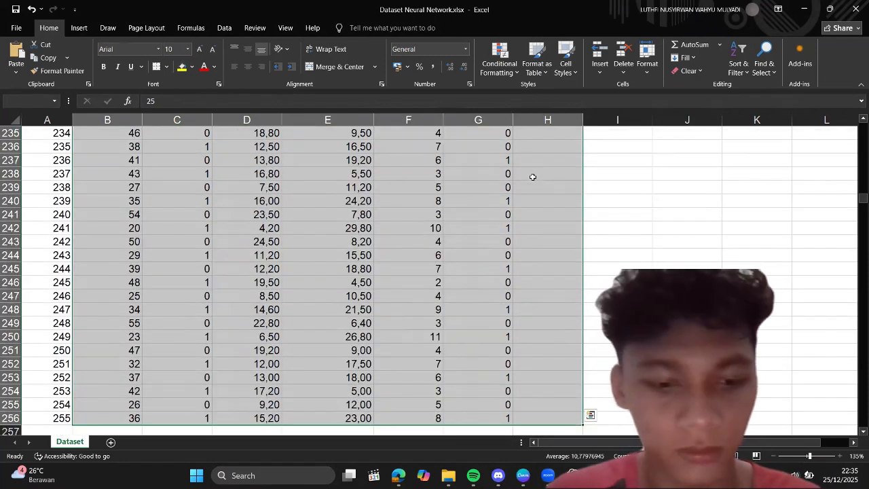
key(ctrl+c)
scroll(533, 176, up, 9)
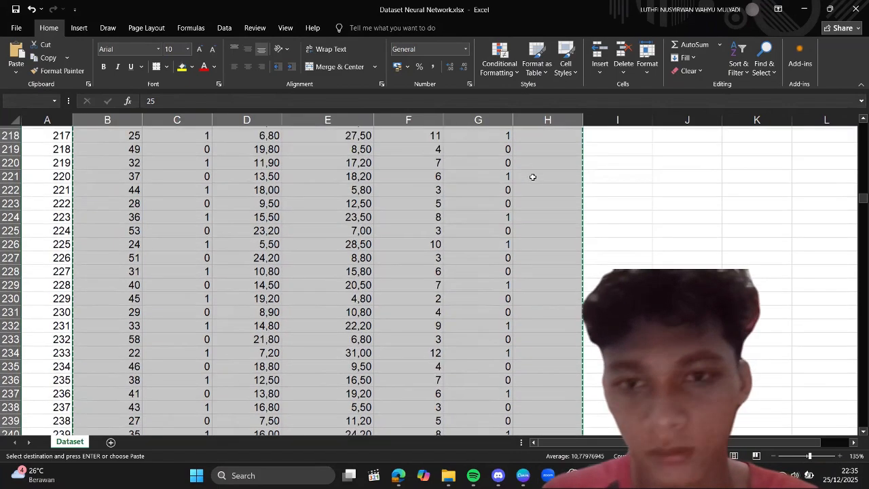
scroll(533, 177, up, 20)
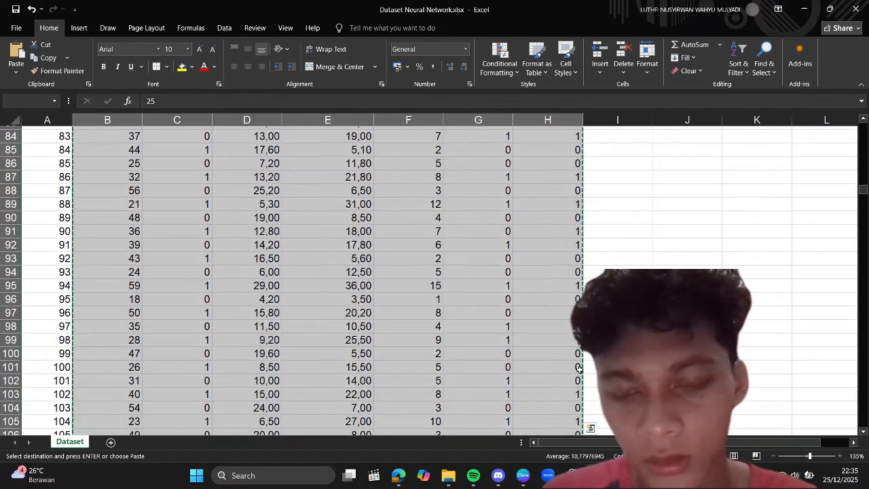
Step: Switch to the empty SPSS dataset and paste the copied rows starting at the first case of the first variable
key(alt+Tab)
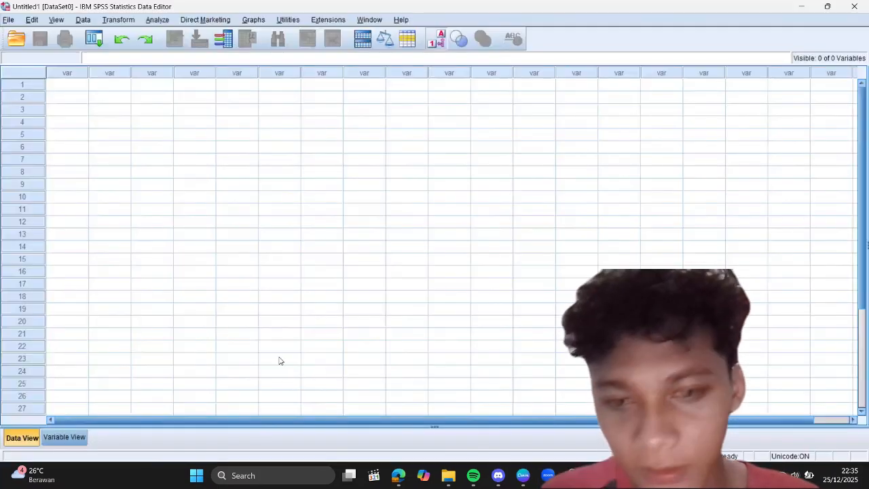
click(71, 89)
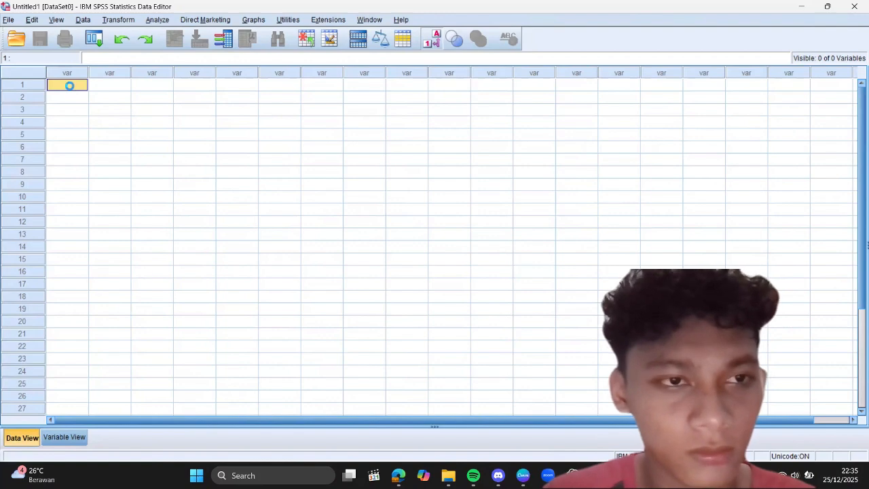
key(ctrl+v)
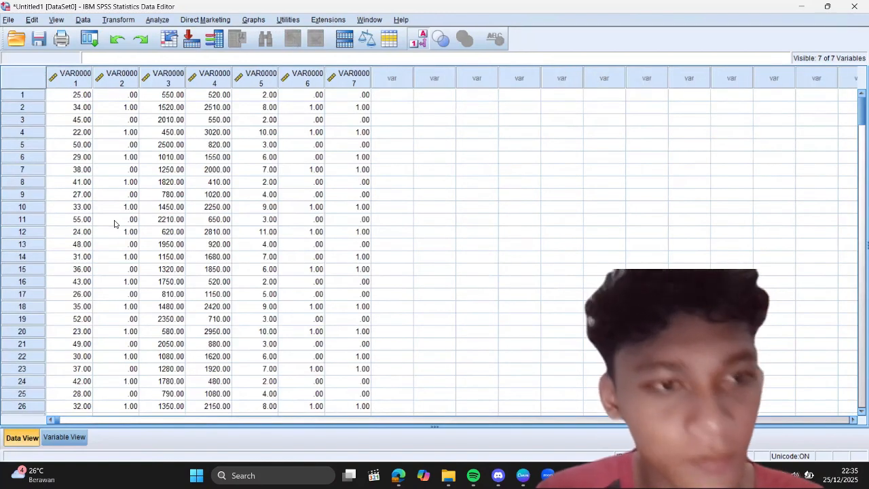
Step: Check the column headers in the Excel sheet and rename the first SPSS variable Age
click(53, 439)
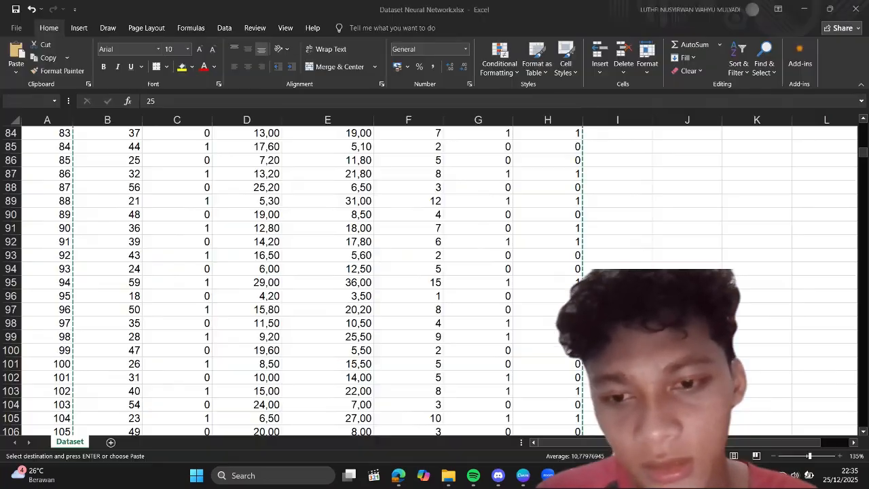
key(ctrl+c)
scroll(292, 211, up, 20)
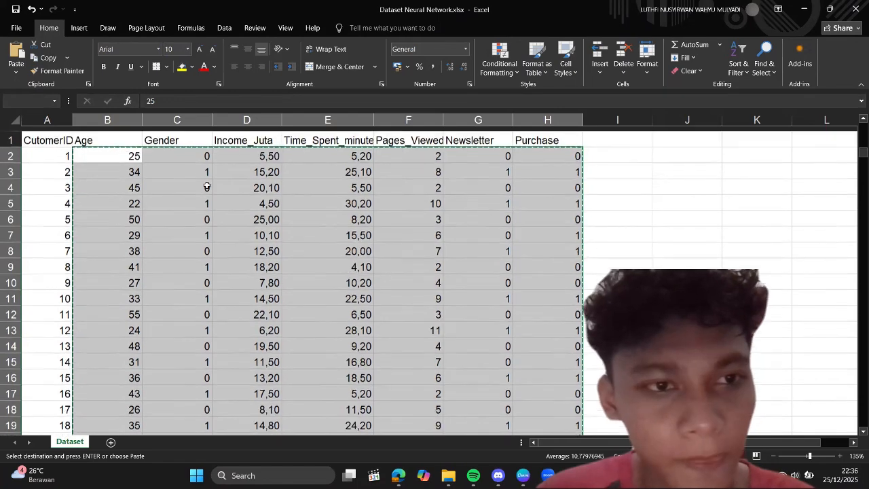
click(109, 135)
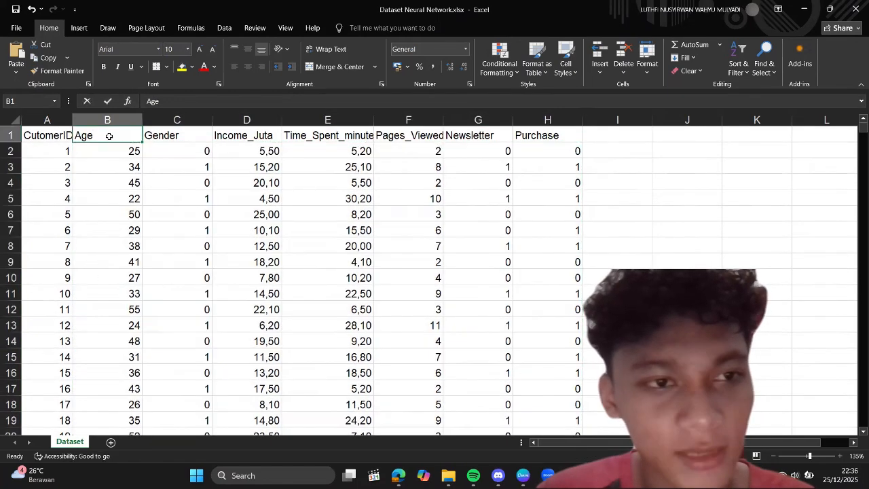
click(152, 102)
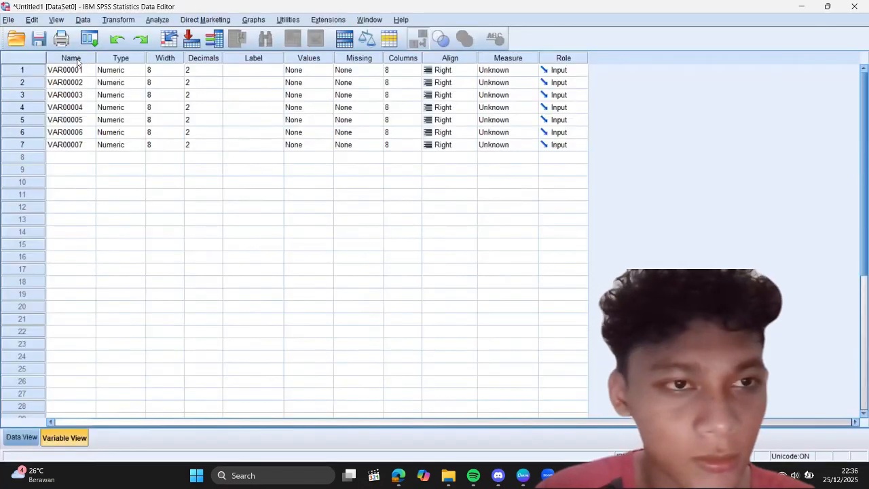
click(81, 70)
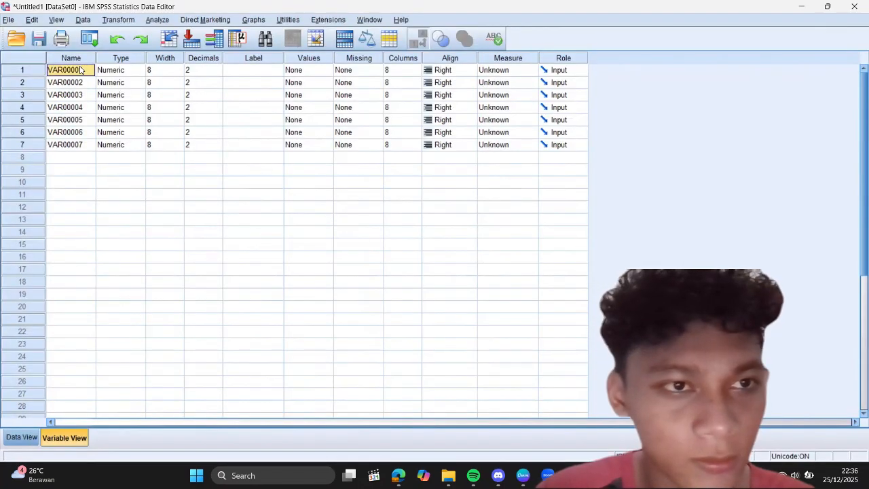
text(Age)
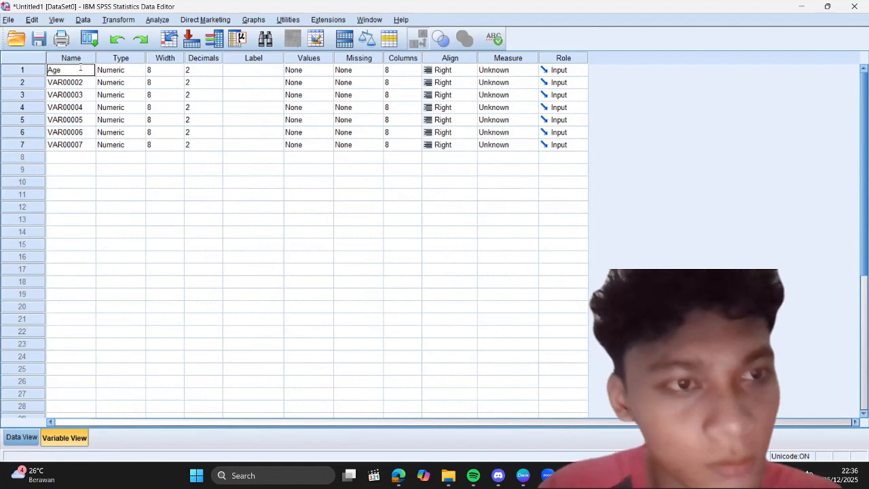
Step: Rename the second variable, VAR00002, as Gender
click(84, 82)
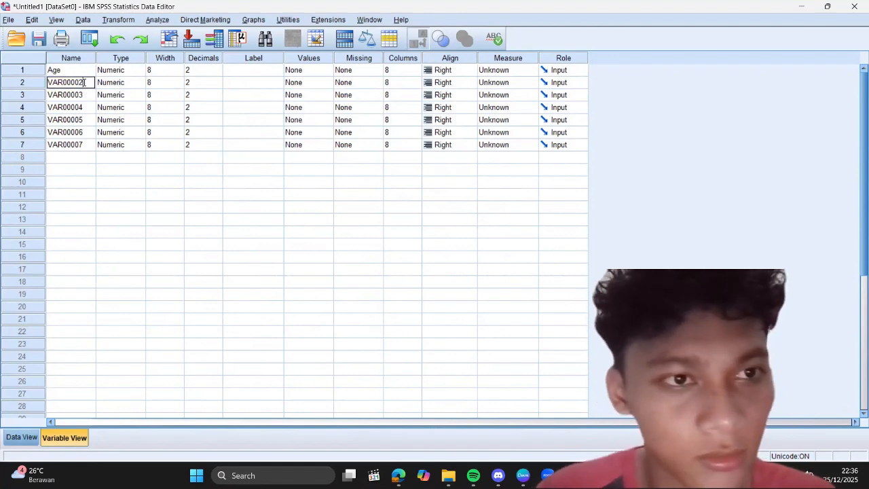
key(BackSpace)
key(BackSpace)
key(BackSpace)
key(BackSpace)
key(BackSpace)
key(BackSpace)
key(BackSpace)
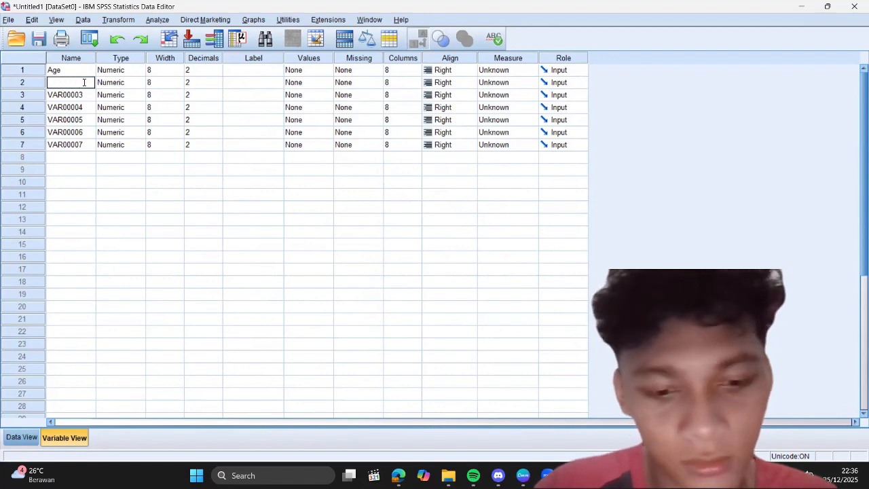
text(Gender)
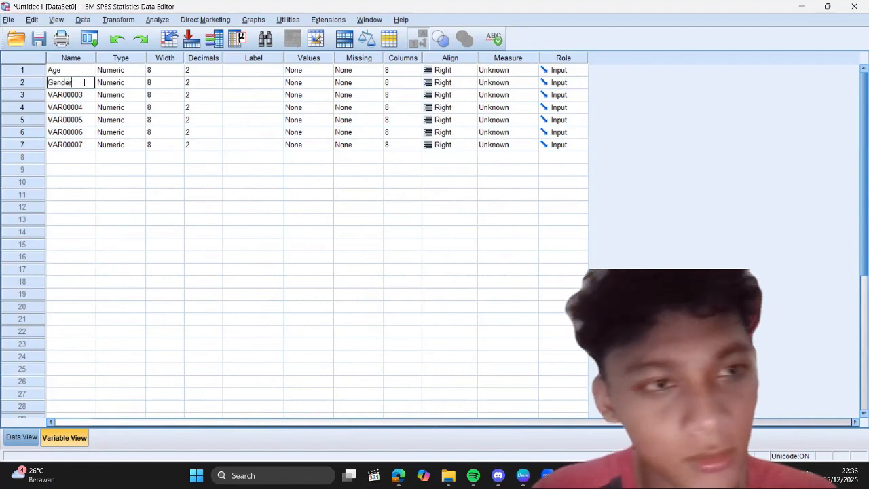
Step: Copy the Income_Juta header text from Excel and paste it as the name of the third SPSS variable
click(87, 95)
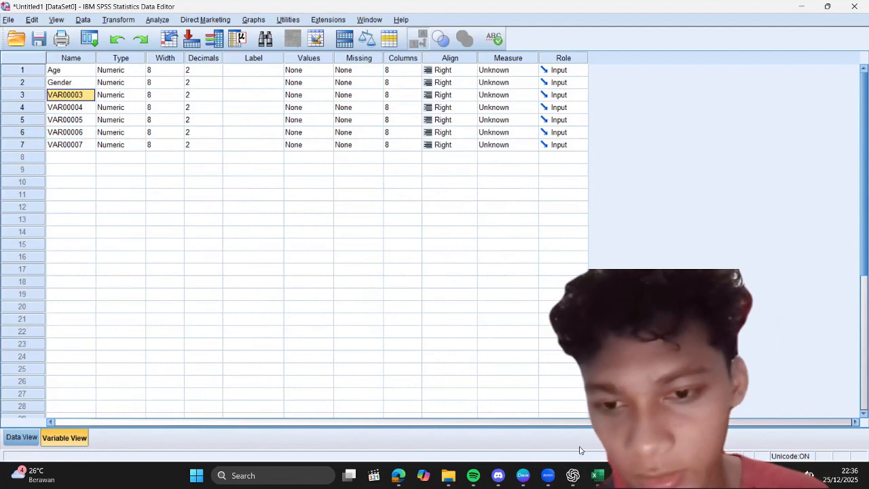
click(596, 475)
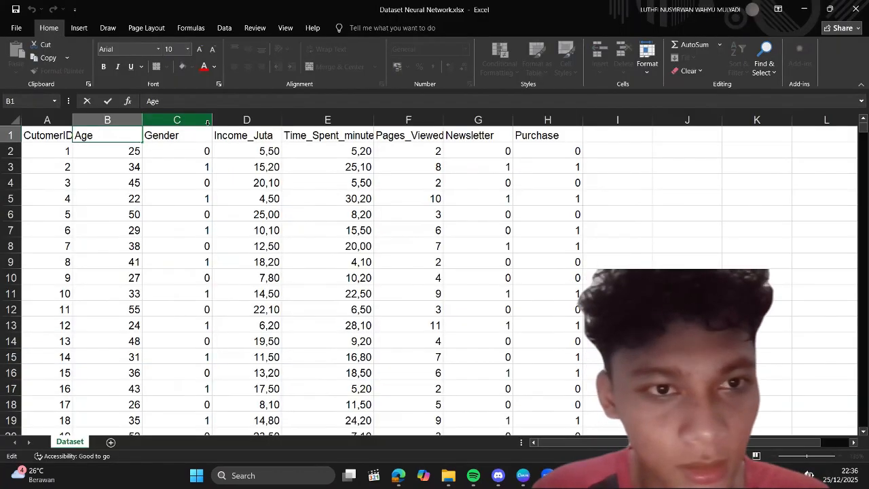
click(252, 138)
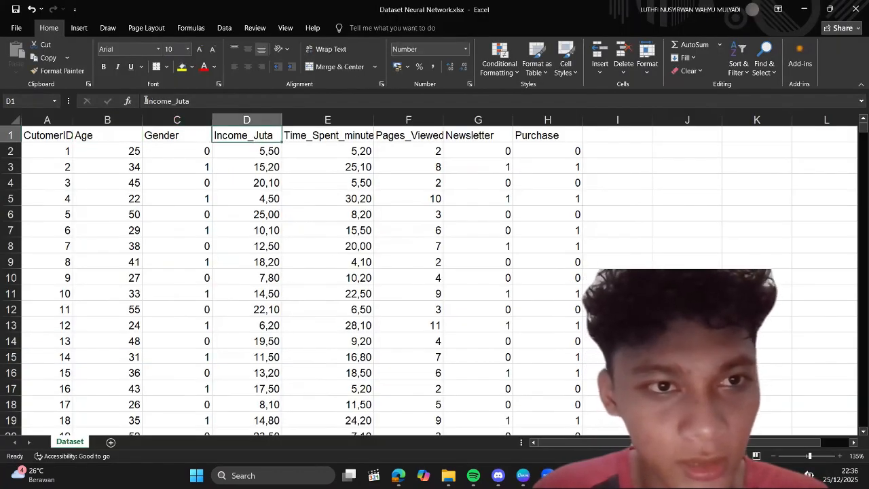
drag(145, 100, 199, 95)
click(202, 99)
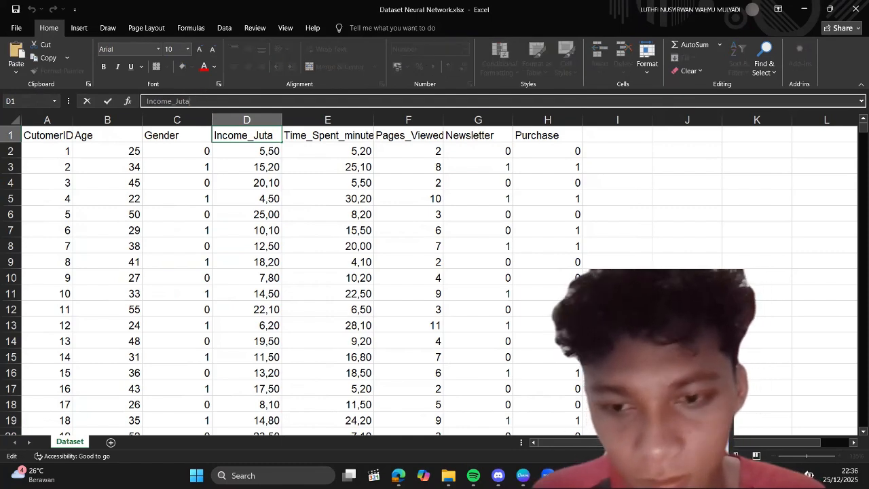
key(alt+Tab)
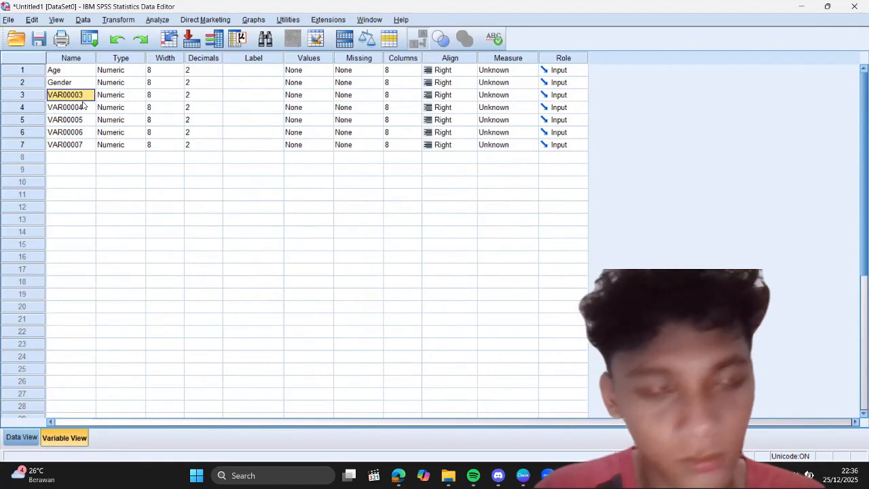
key(ctrl+v)
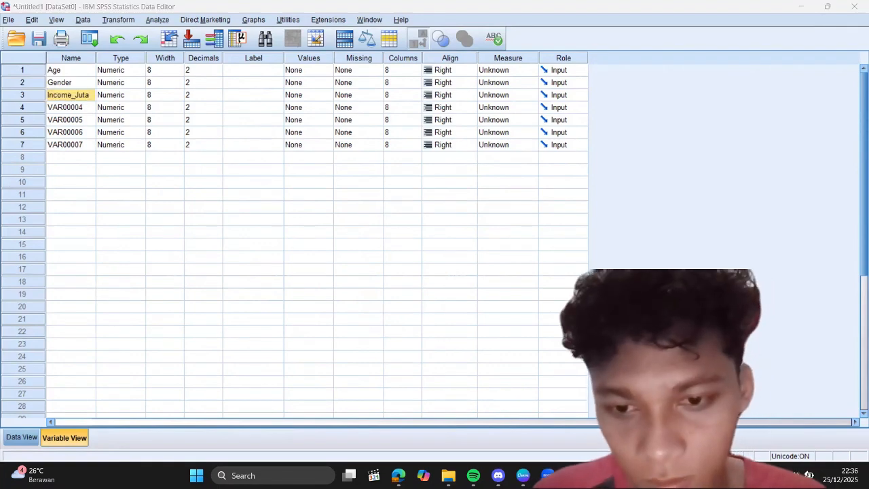
Step: Copy the Time_Spent_minutes header from Excel and paste it as the name of the fourth SPSS variable
key(alt+Tab)
click(348, 136)
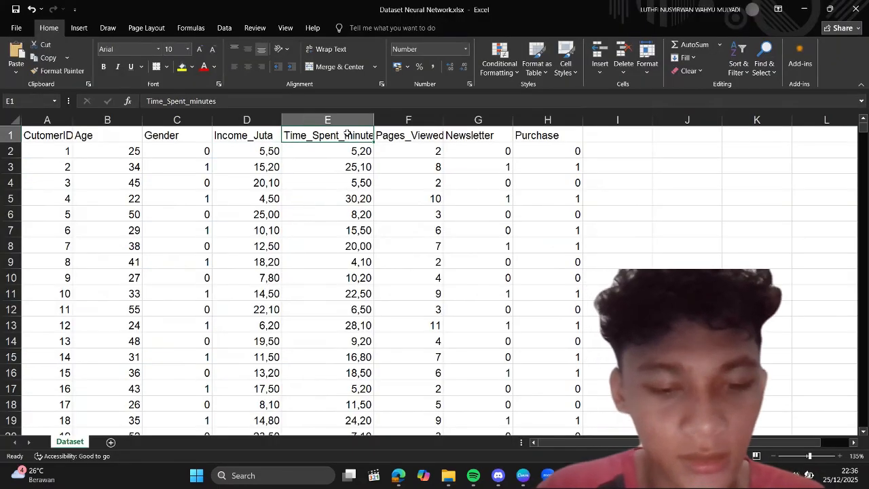
key(ctrl+c)
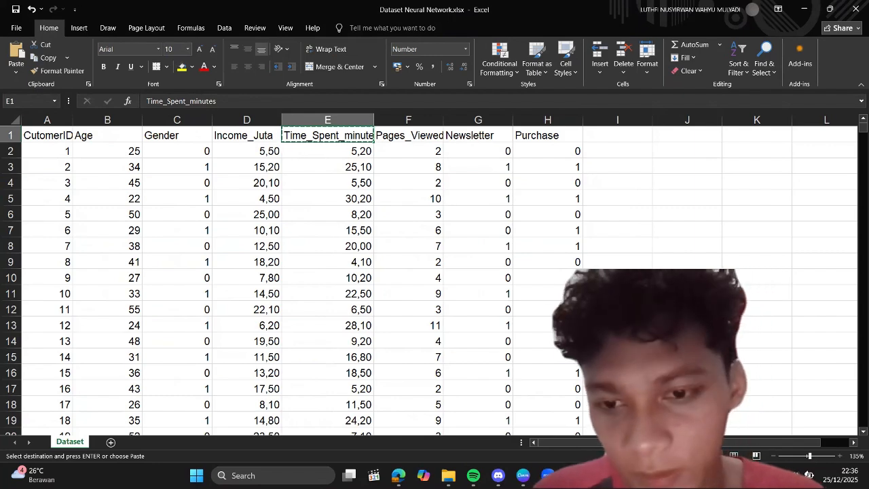
key(alt+Tab)
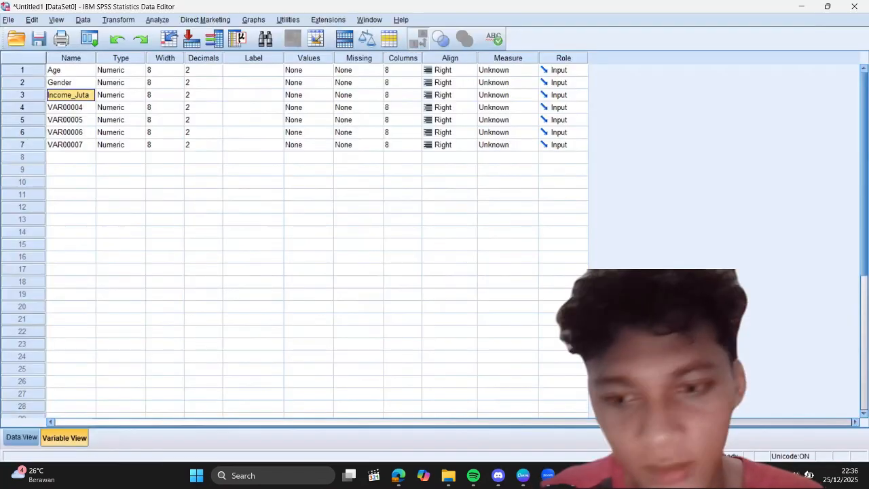
click(84, 108)
key(ctrl+v)
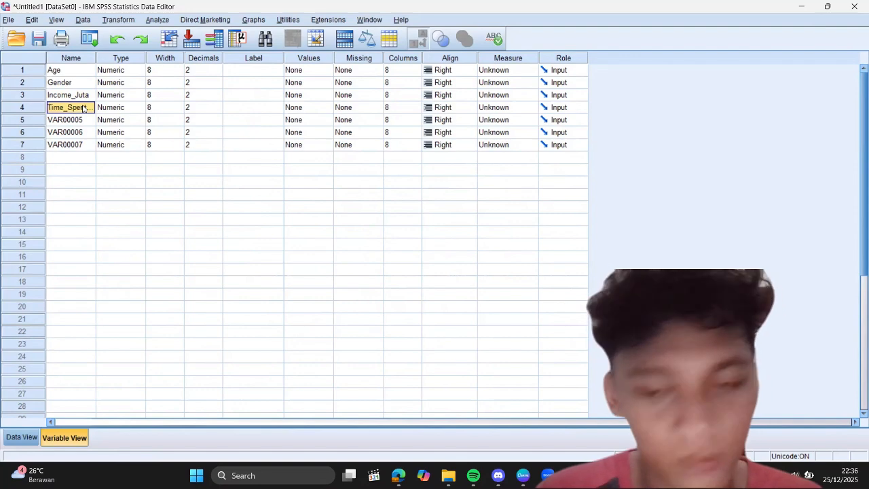
Step: Copy the Pages_Viewed header from Excel and paste it as the name of the fifth SPSS variable
key(alt+Tab)
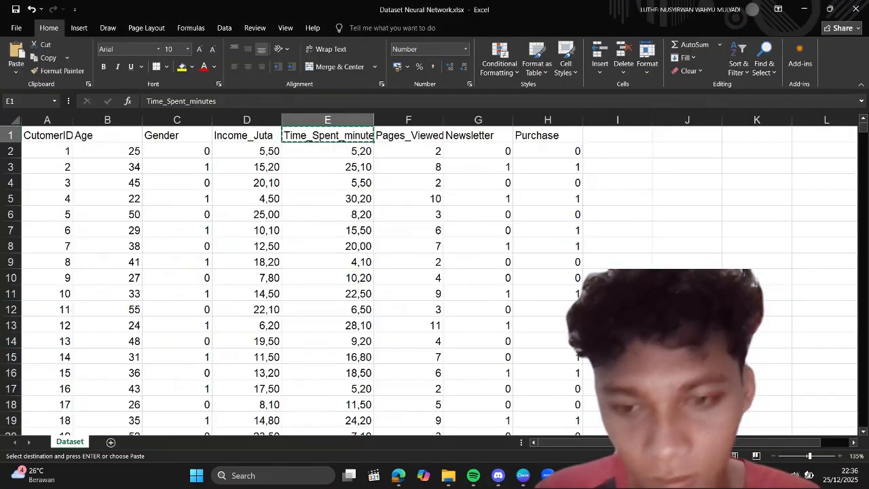
click(410, 139)
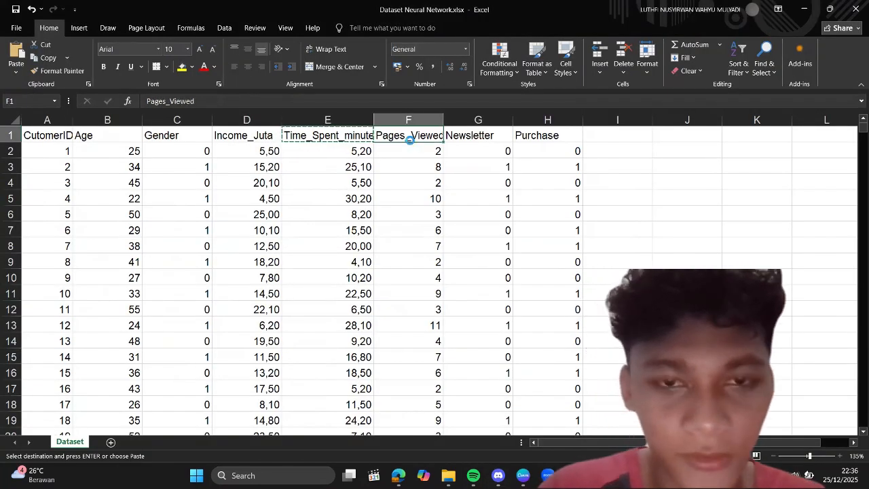
key(ctrl+c)
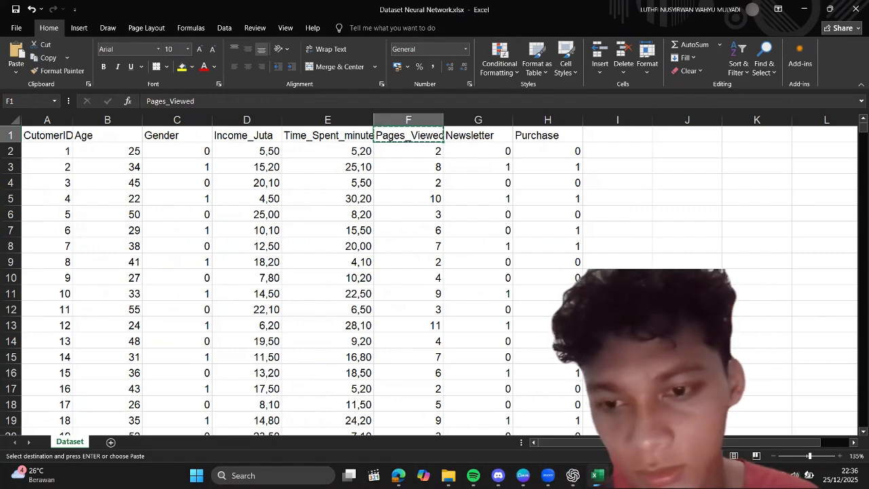
key(alt+Tab)
click(86, 121)
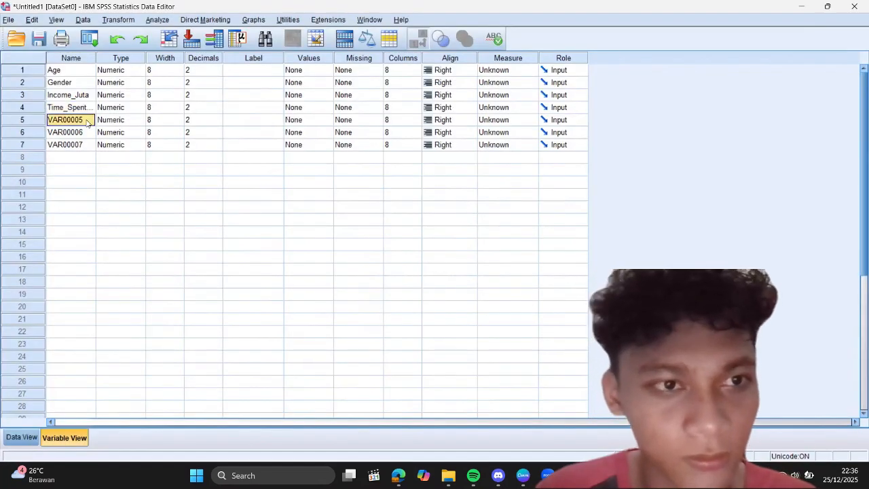
key(ctrl+v)
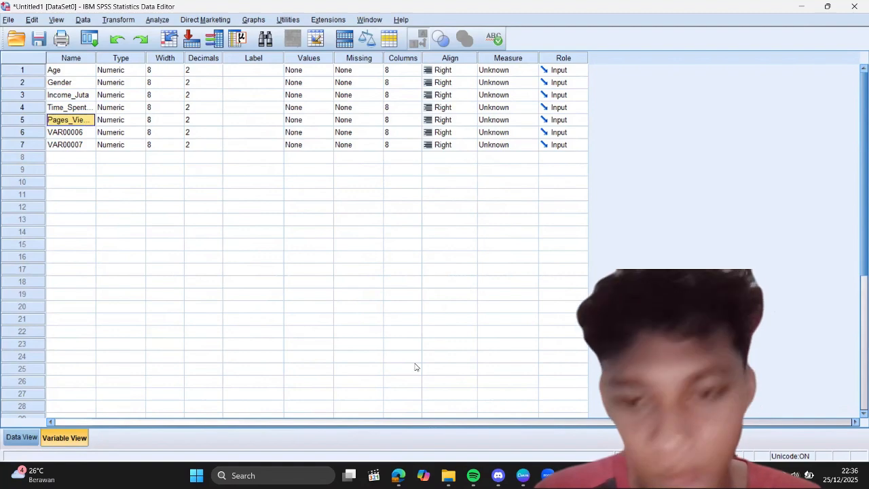
Step: Copy the Newsletter header from Excel and paste it as the name of the sixth SPSS variable
key(alt+Tab)
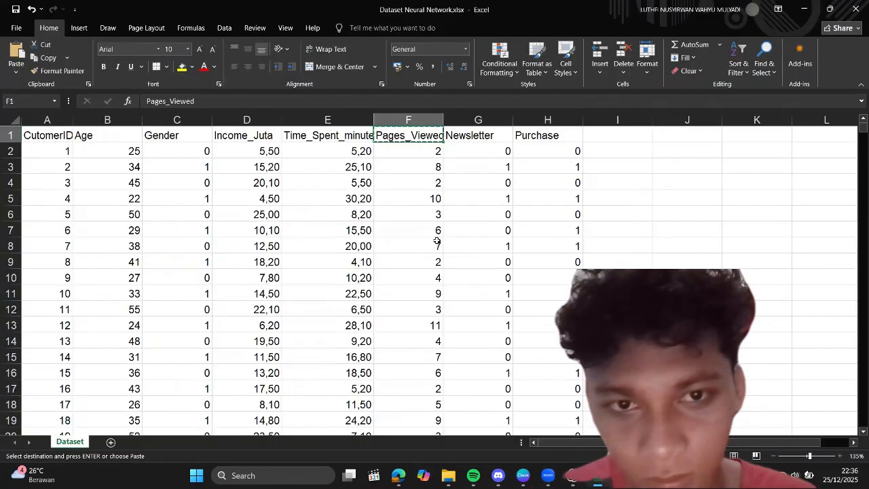
click(476, 135)
key(ctrl+c)
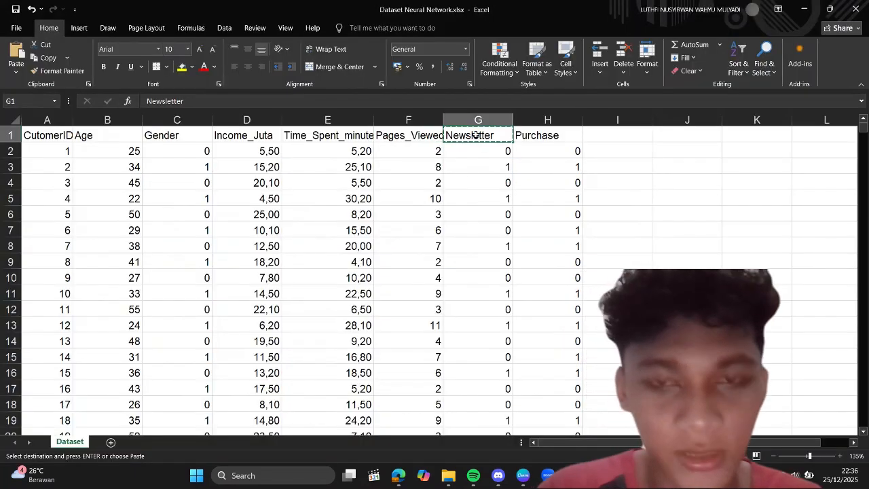
key(alt+Tab)
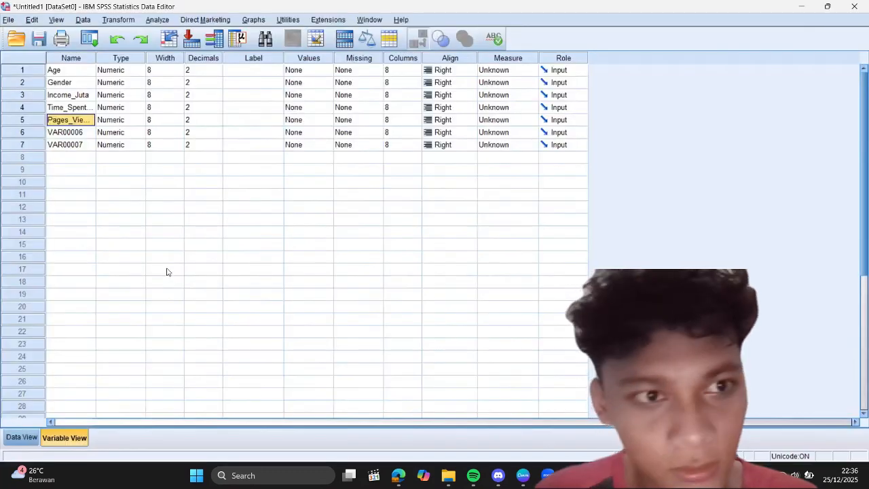
click(84, 134)
key(ctrl+v)
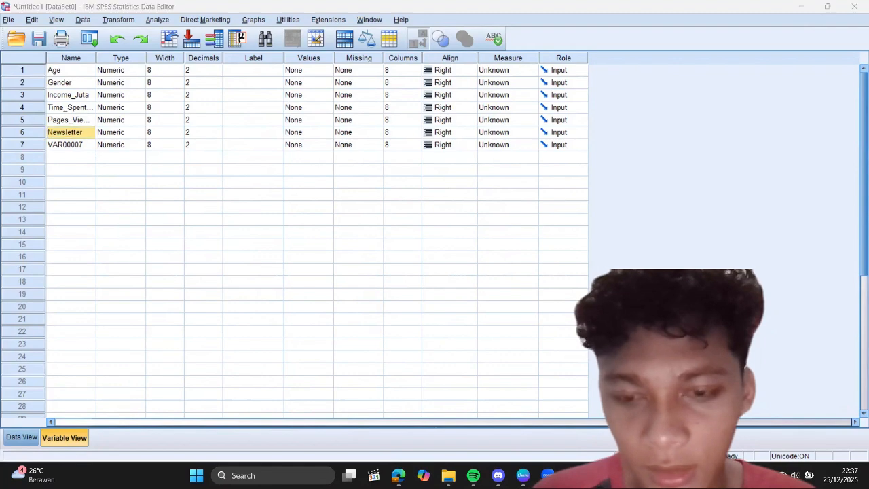
Step: Copy the Purchase header from Excel and paste it as the name of the seventh SPSS variable
key(alt+Tab)
click(546, 137)
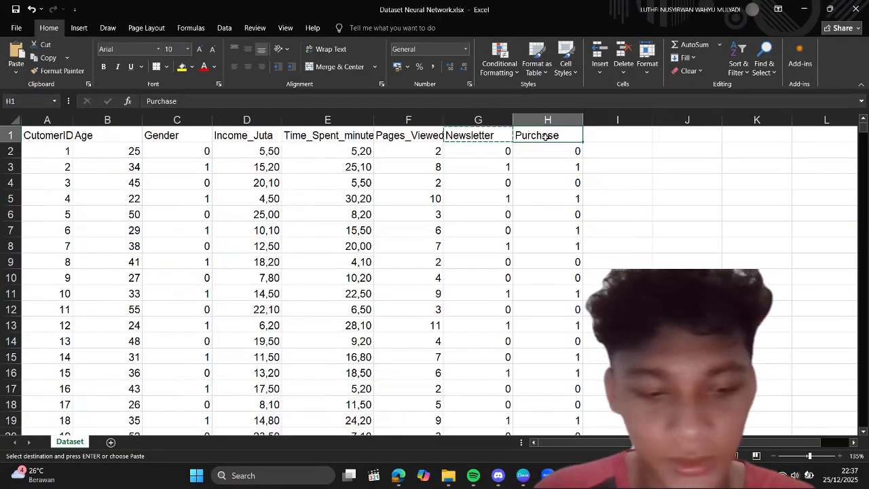
key(ctrl+c)
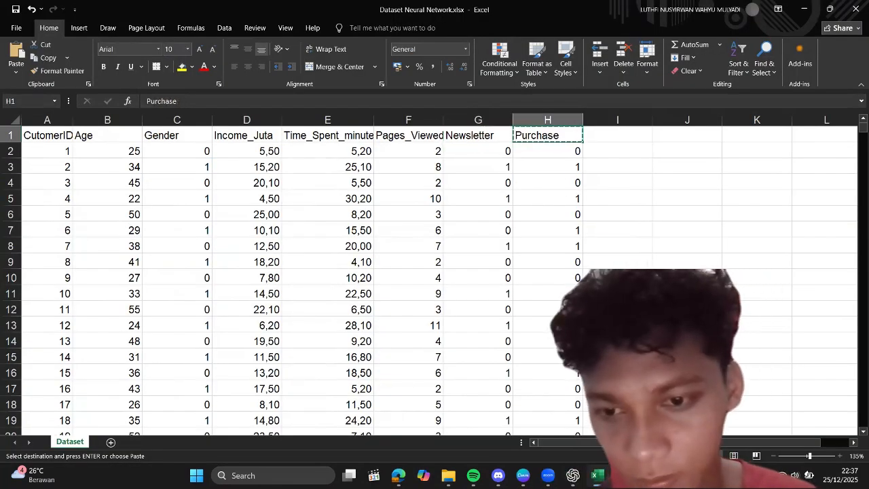
key(alt+Tab)
click(69, 146)
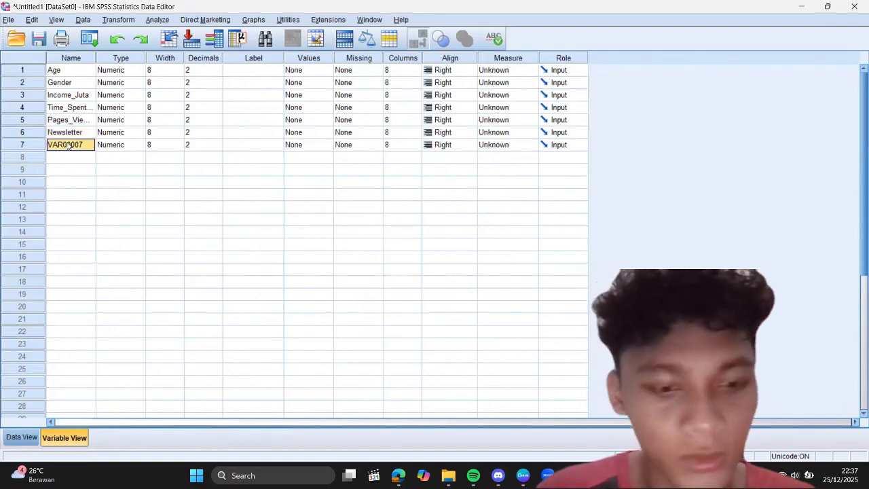
key(ctrl+v)
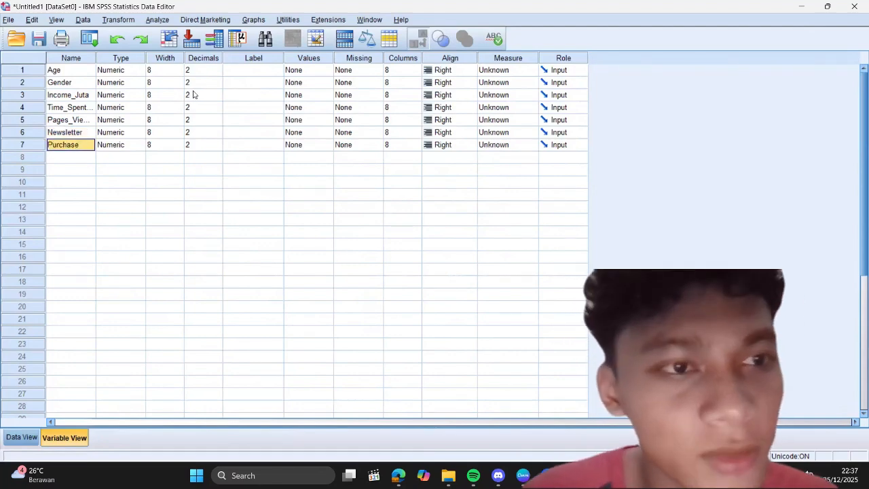
Step: Define value labels for the Gender variable: 0 = "perempuan" and 1 = "laki laki"
click(316, 83)
click(328, 82)
text(0)
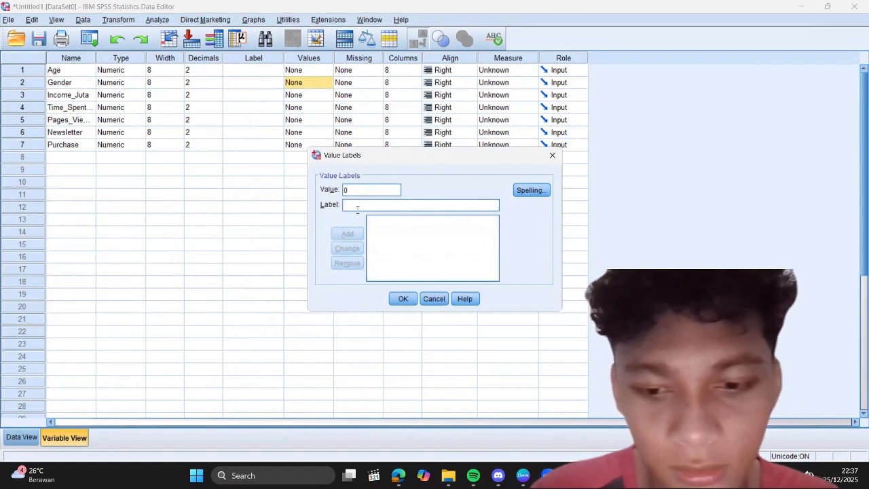
click(357, 206)
text(perempuan)
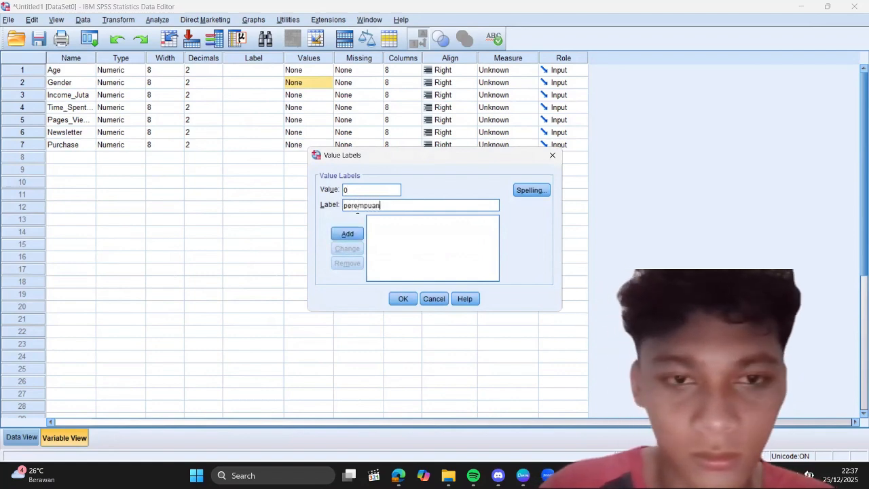
click(357, 235)
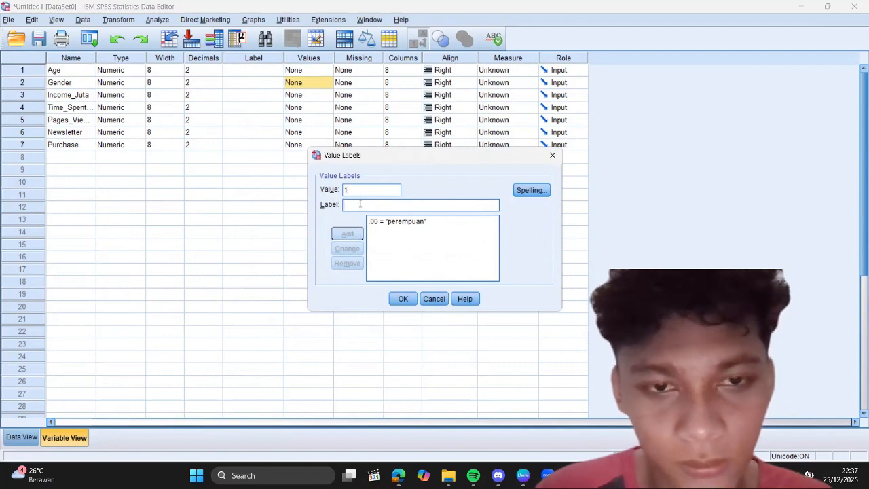
text(laki laki)
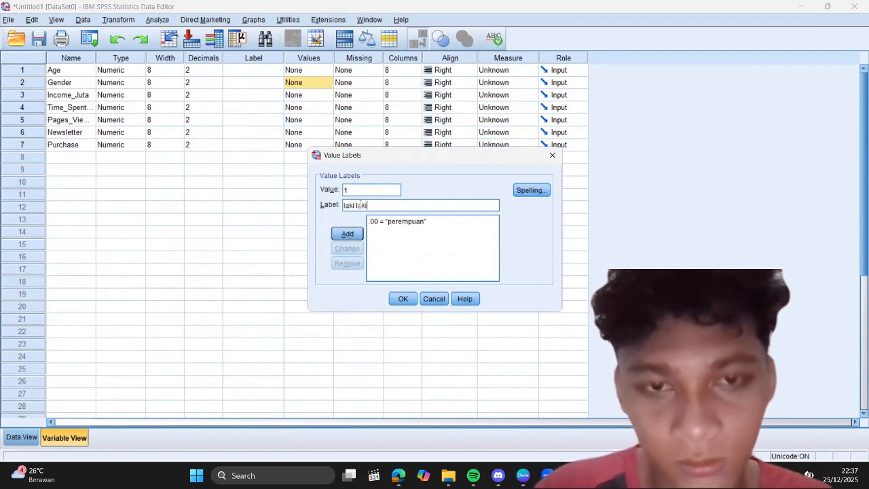
click(348, 235)
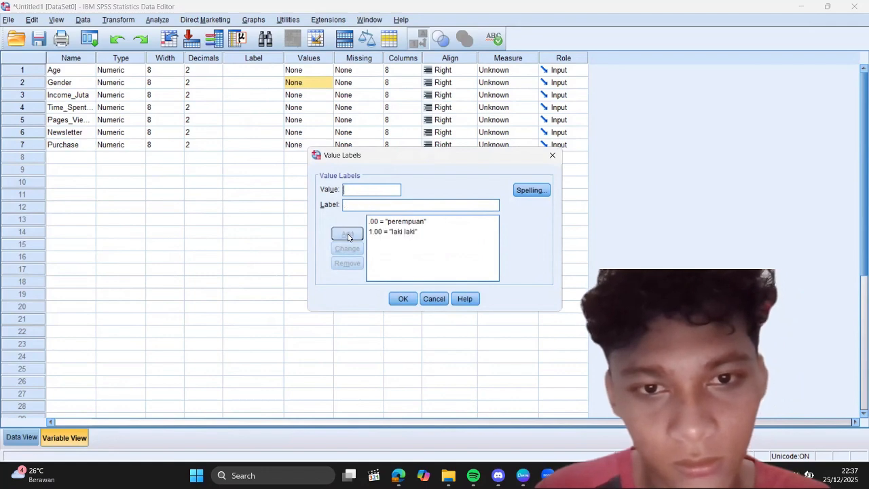
click(400, 298)
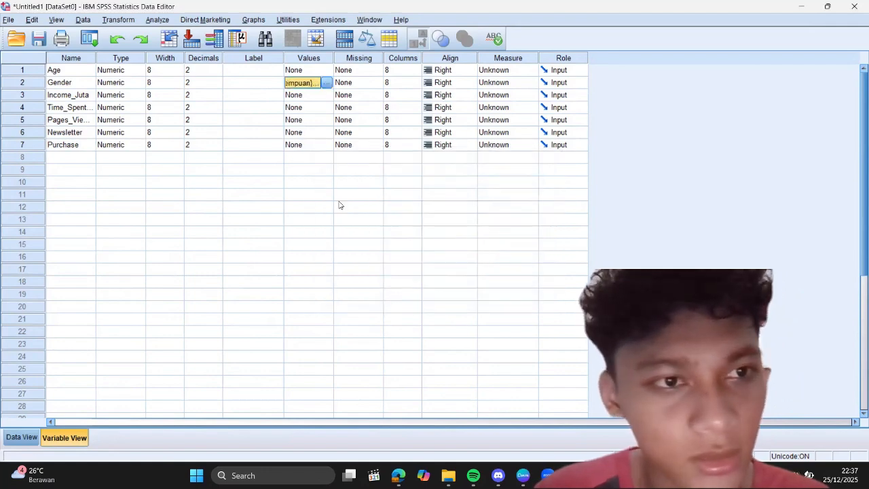
Step: Define value labels for the Newsletter variable: 0 = "tidak" and 1 = "iya"
click(315, 131)
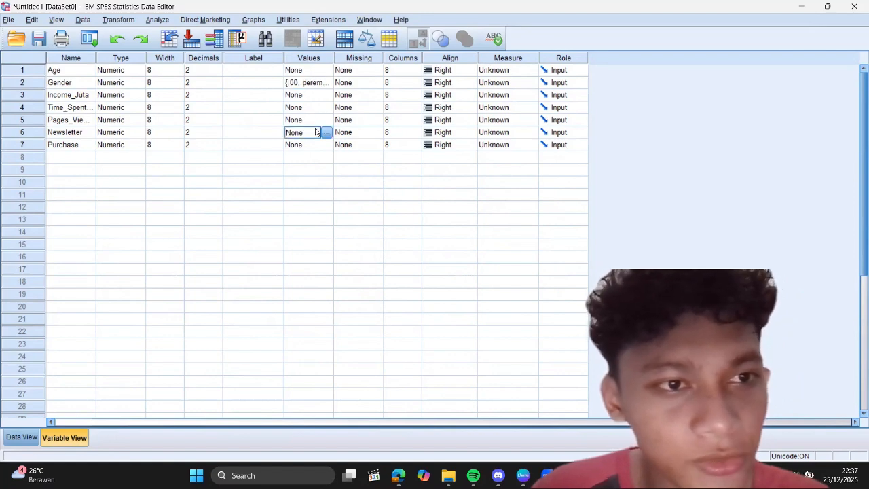
click(327, 132)
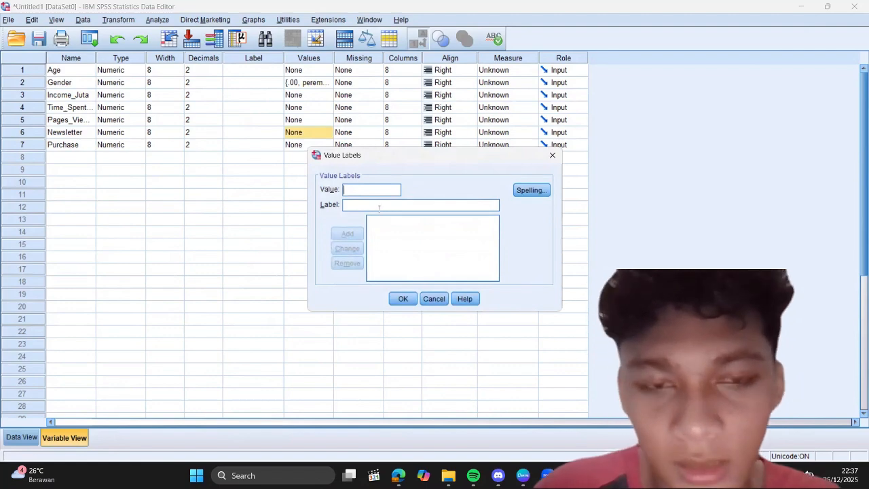
text(0)
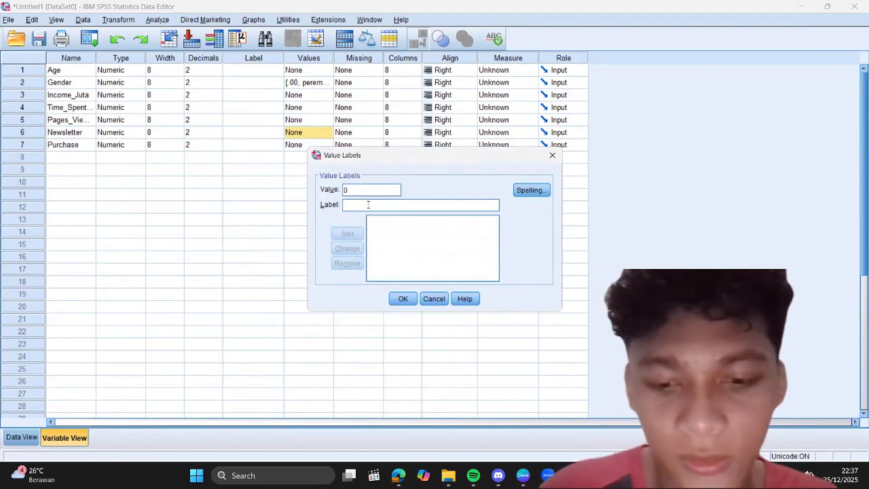
text(tidak)
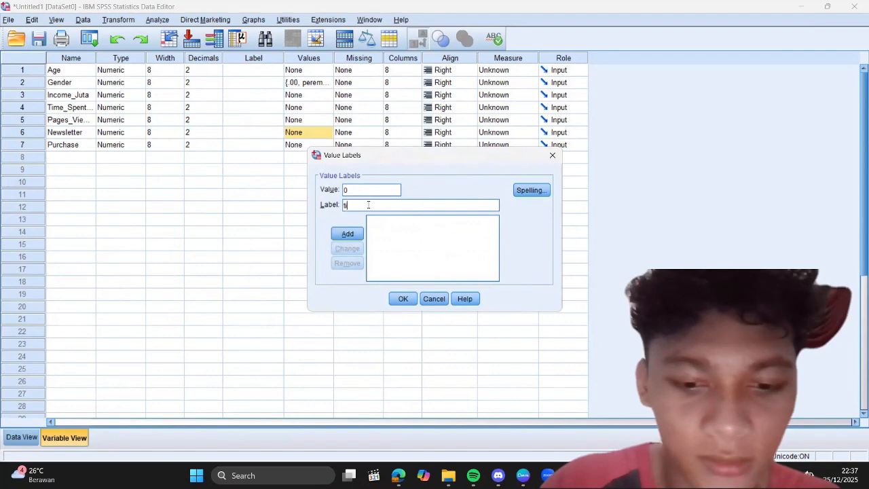
click(348, 235)
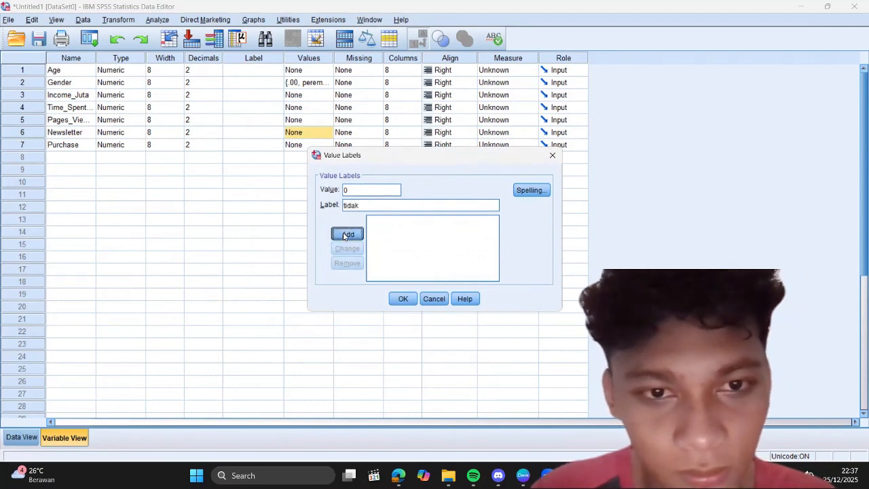
text(1)
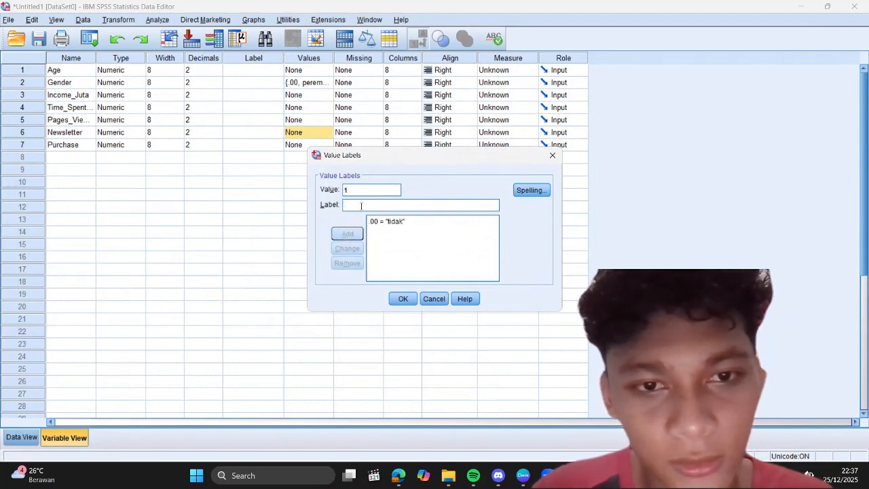
text(iya)
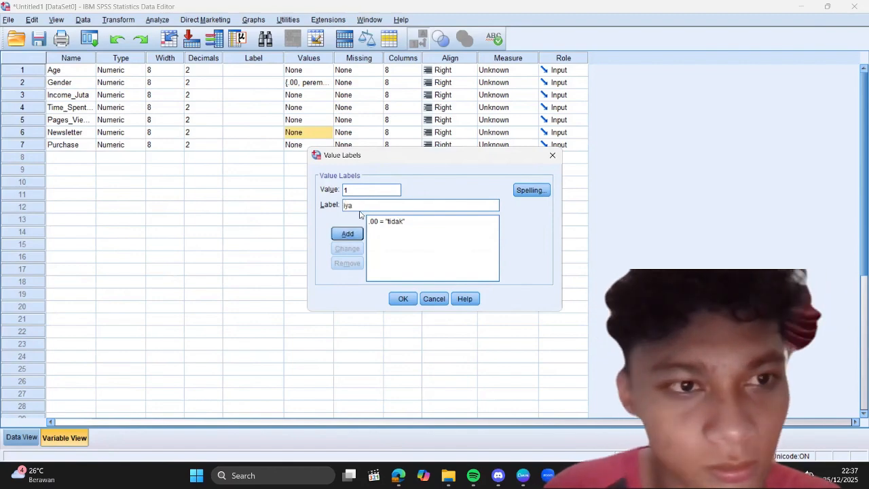
click(348, 233)
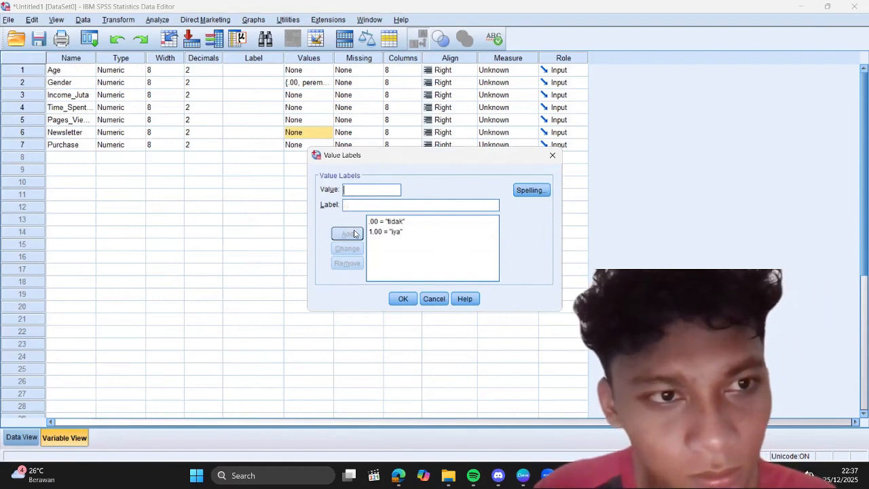
click(406, 298)
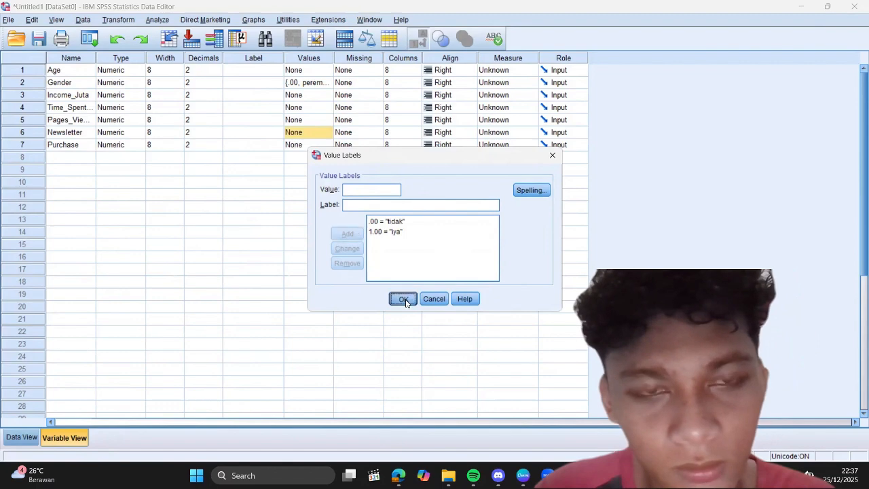
Step: Define value labels for the Purchase variable: 0 = "tidak beli" and 1 = "beli"
click(305, 145)
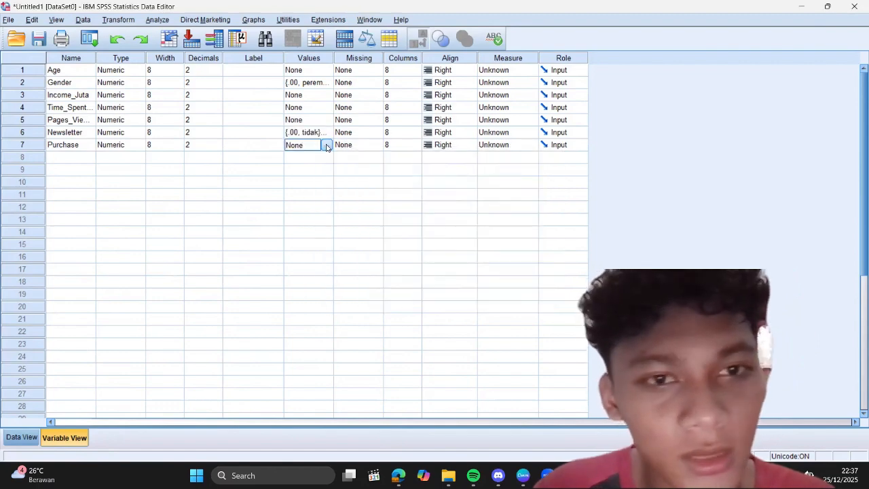
click(327, 147)
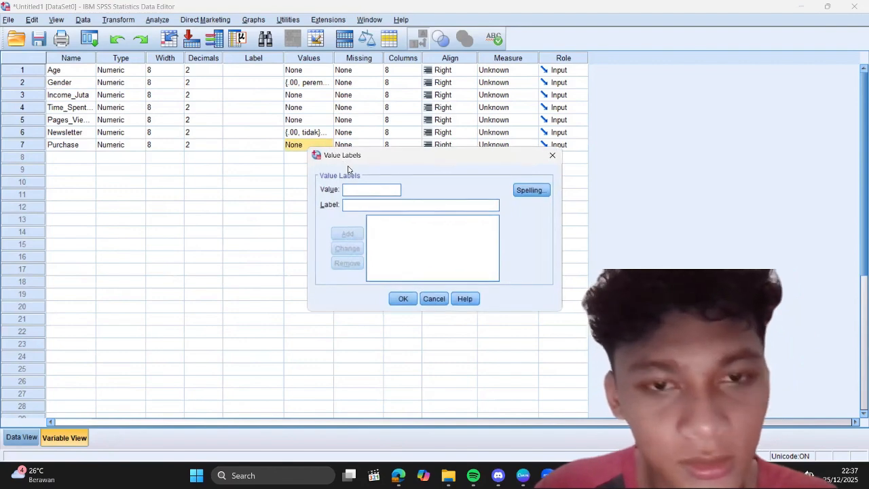
text(0)
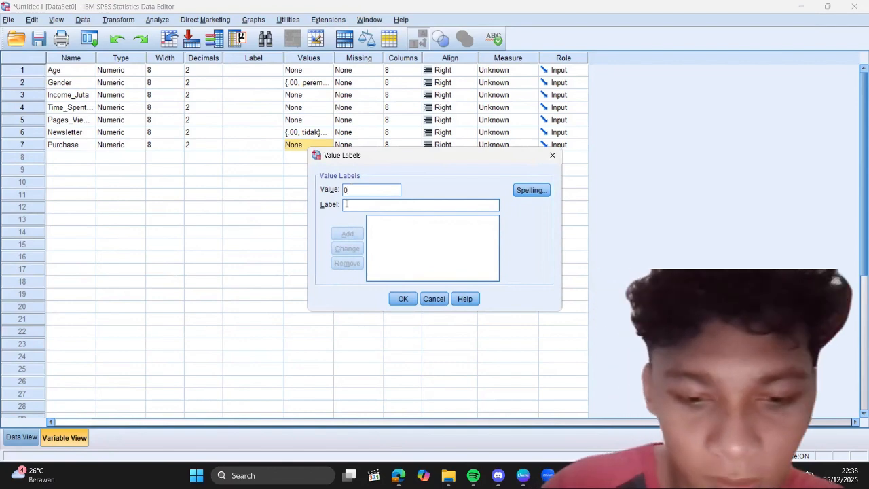
text(tidak beli)
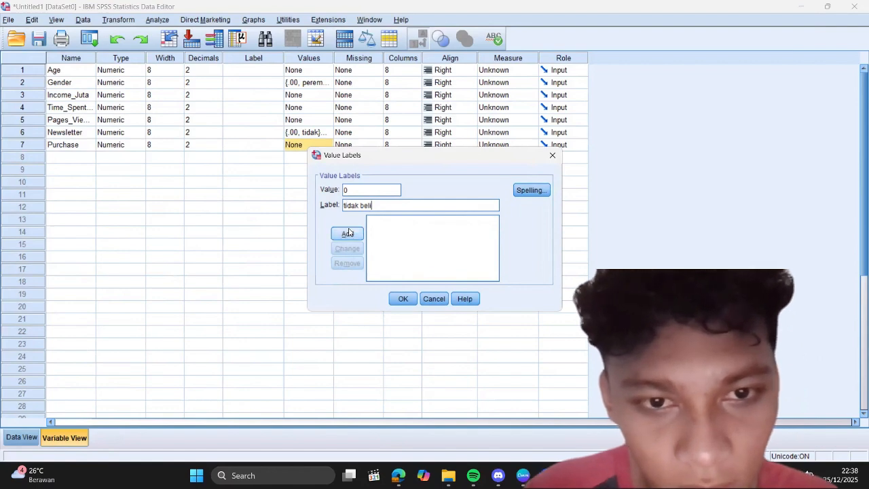
click(348, 233)
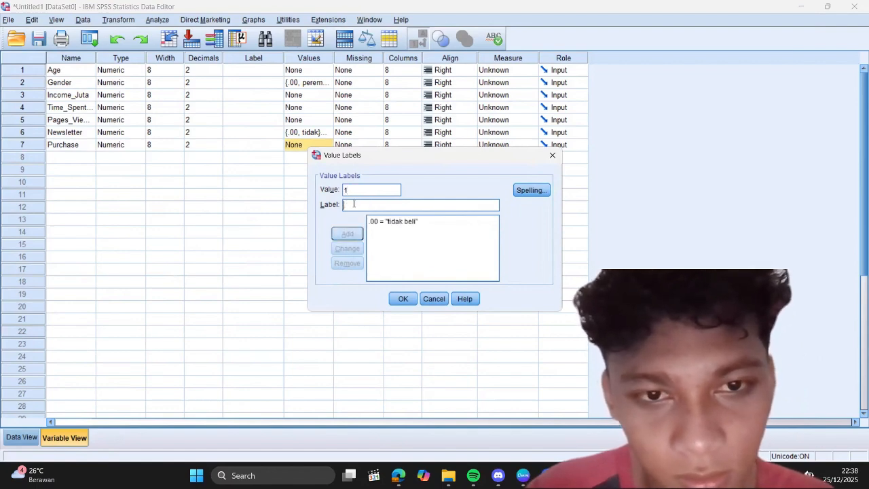
text(beli)
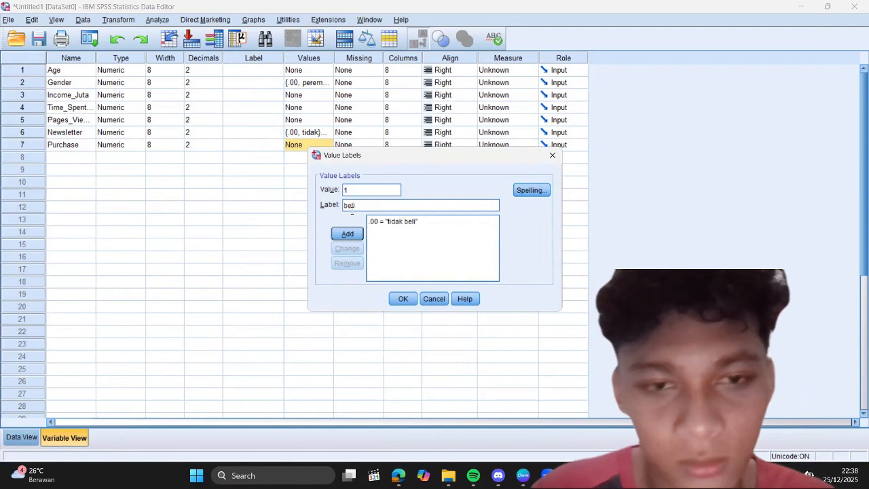
click(348, 233)
click(402, 298)
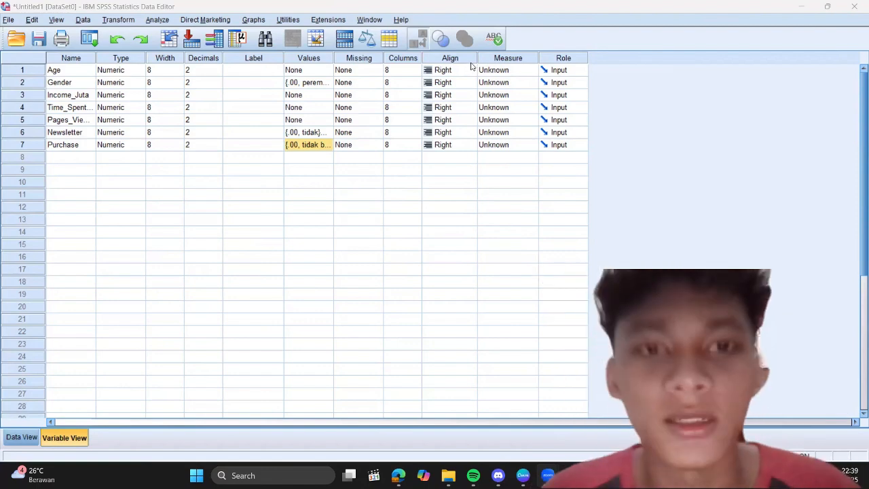
Step: Set the measurement level of Age to Scale and of Gender to Nominal
click(500, 70)
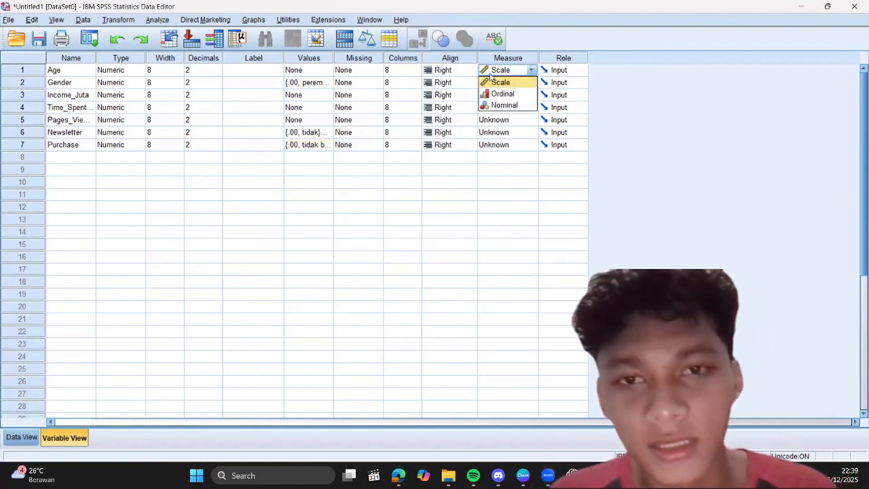
click(493, 82)
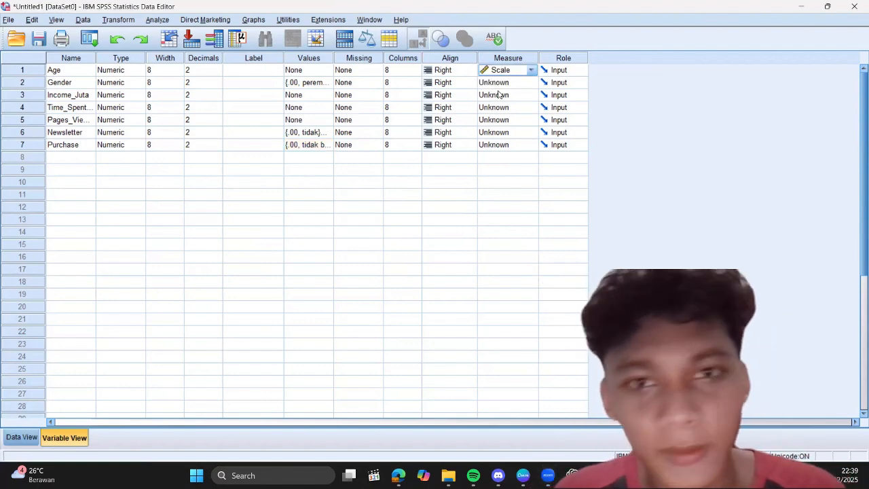
click(498, 85)
click(509, 119)
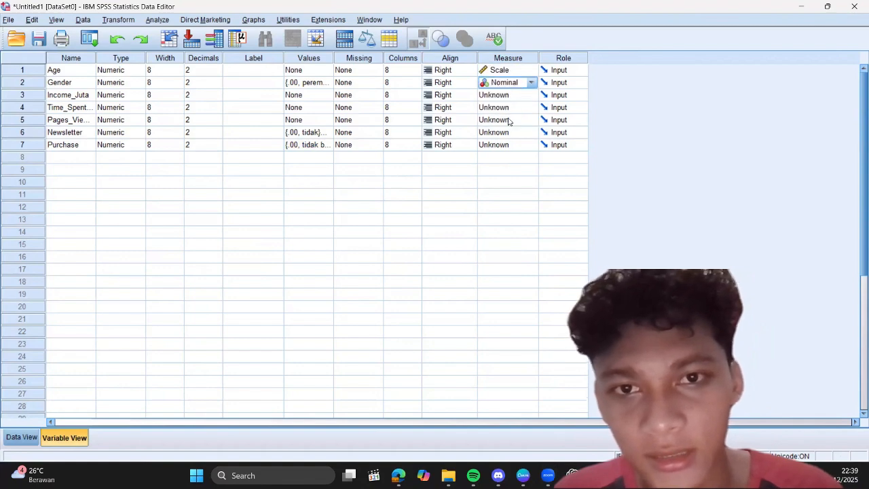
Step: Set the measurement level of Income_Juta and the Time_Spent variable to Scale
click(508, 99)
click(509, 105)
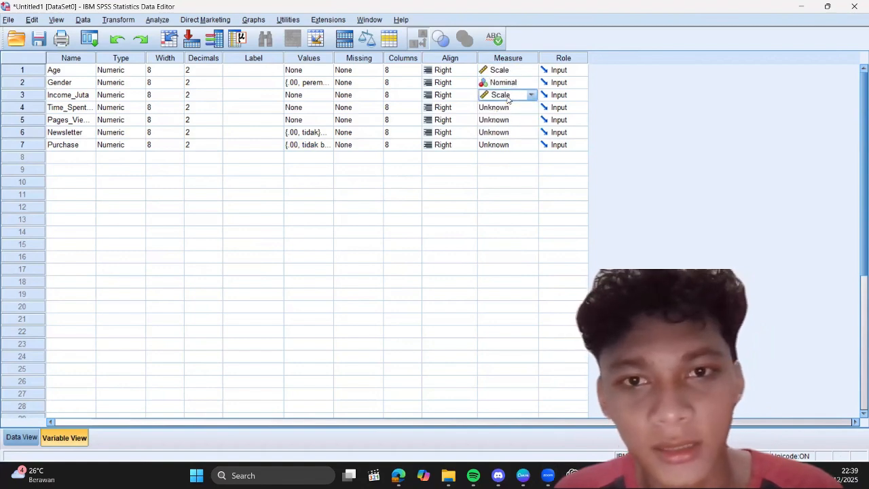
click(512, 110)
click(513, 117)
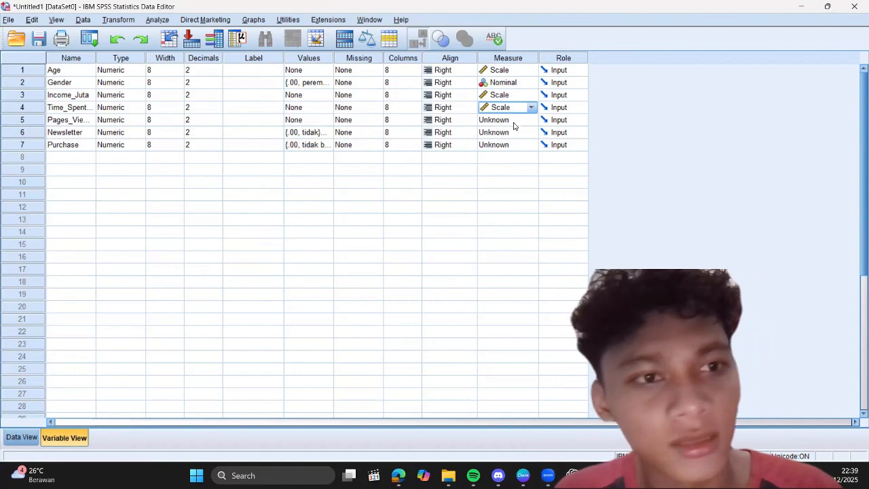
Step: Set the measurement level of Pages_Viewed to Scale and of Newsletter and Purchase to Nominal
click(515, 121)
click(514, 129)
click(514, 136)
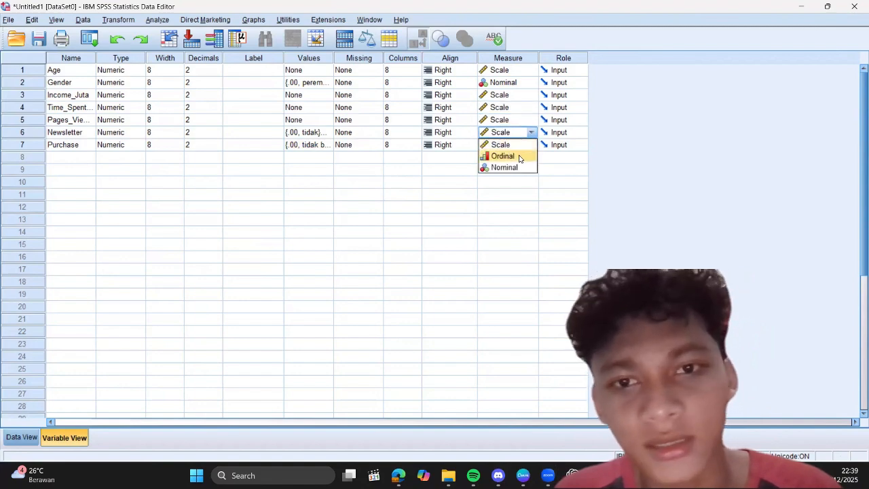
click(520, 168)
click(514, 145)
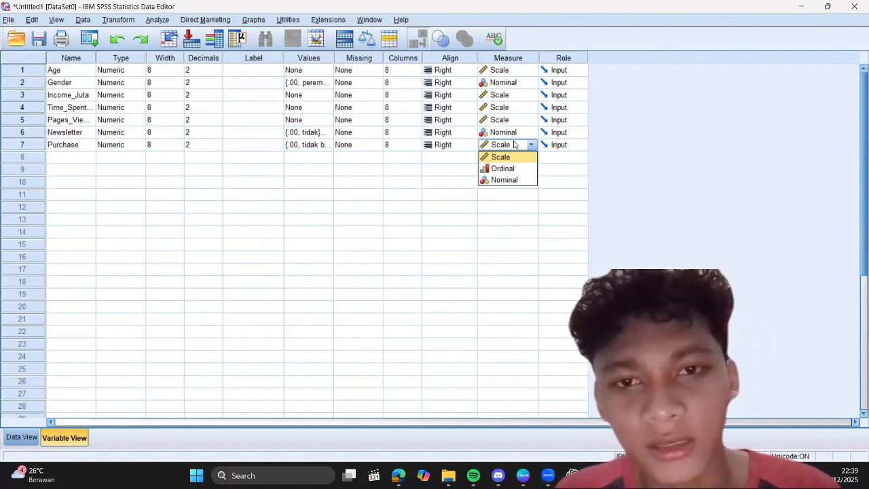
click(502, 179)
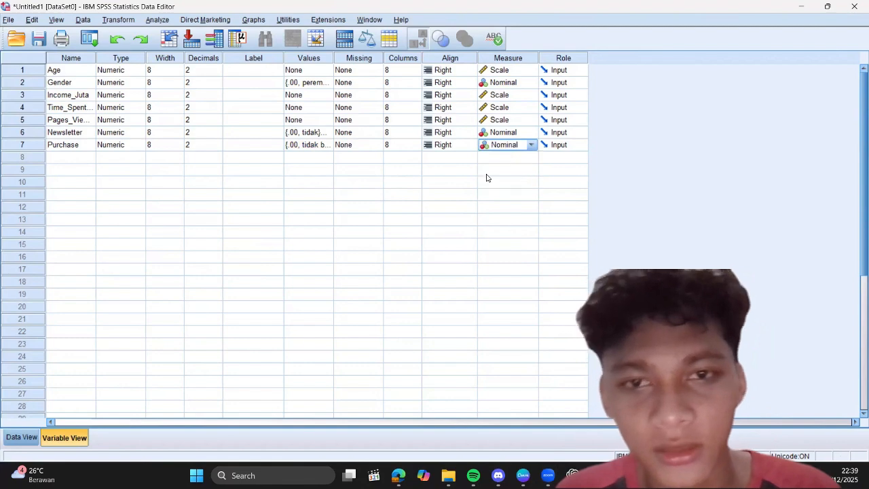
Step: Start a Multilayer Perceptron neural network analysis, scanning the data for measurement levels, and assign Purchase as the dependent variable
click(157, 19)
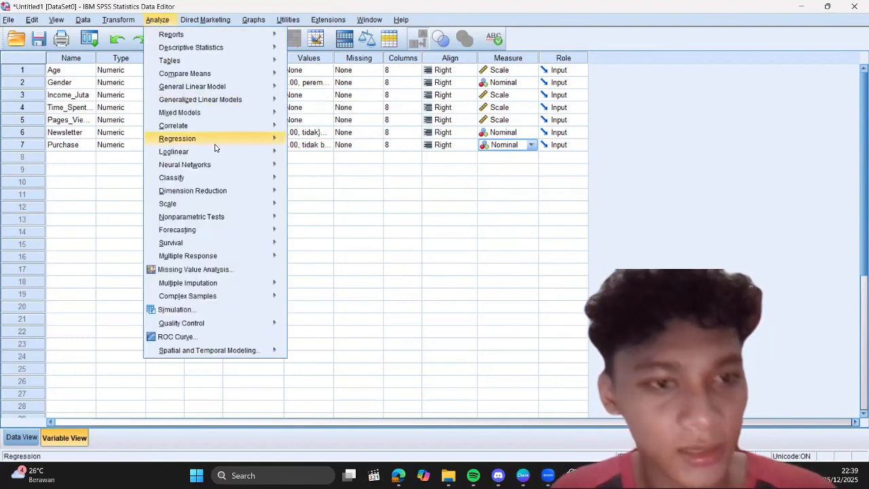
mouse_move(222, 171)
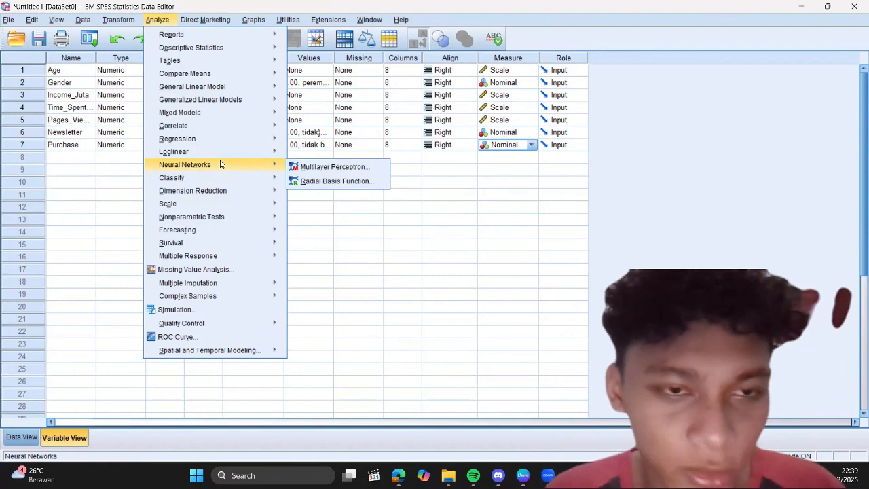
click(324, 168)
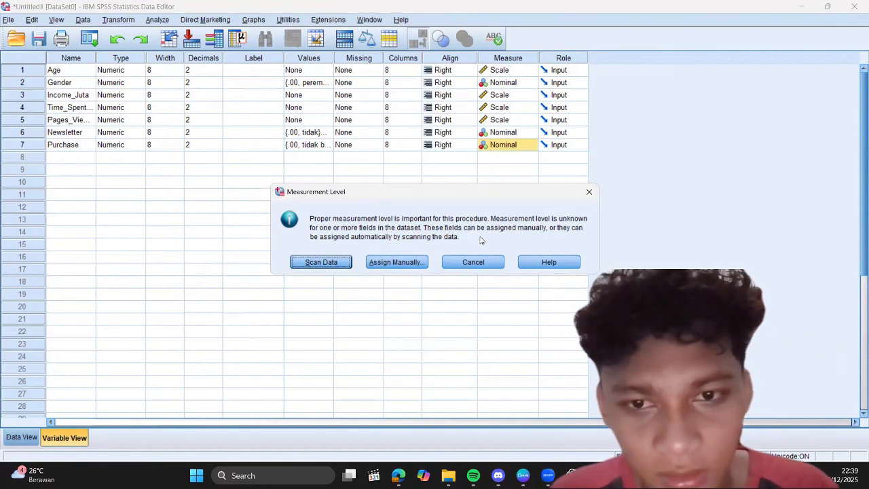
click(324, 262)
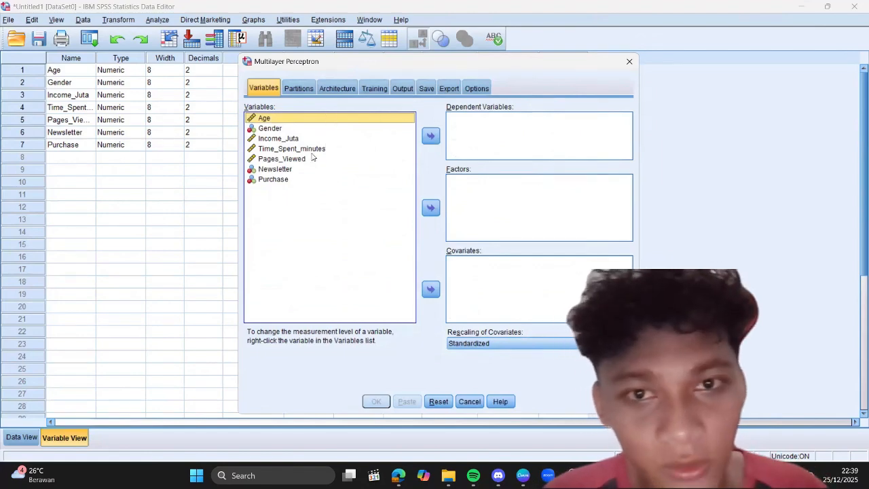
click(284, 180)
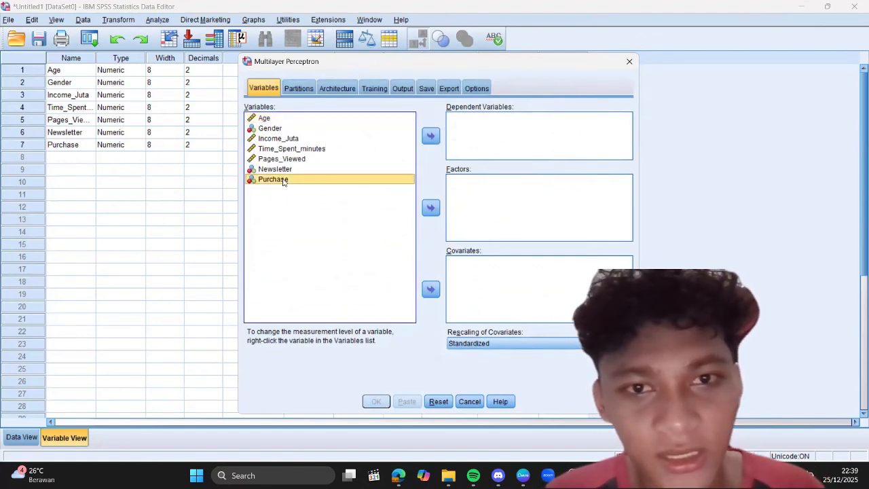
click(430, 137)
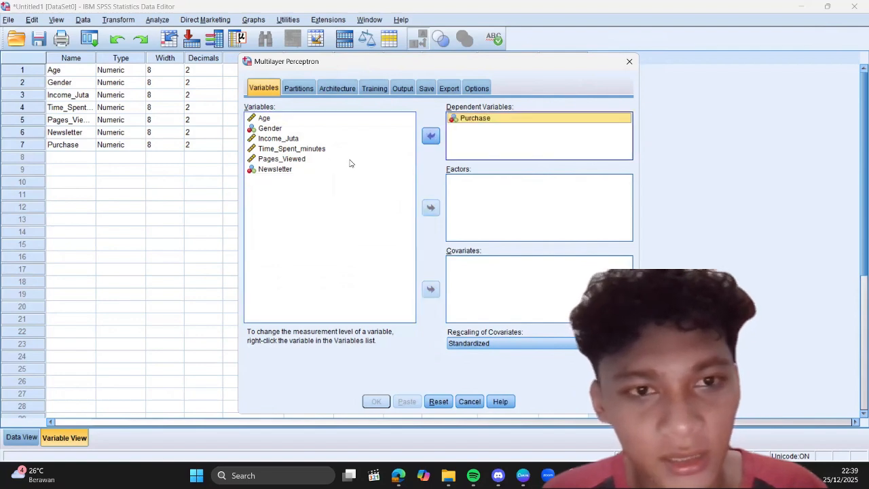
Step: Assign Gender and Newsletter as factors of the Multilayer Perceptron
click(308, 130)
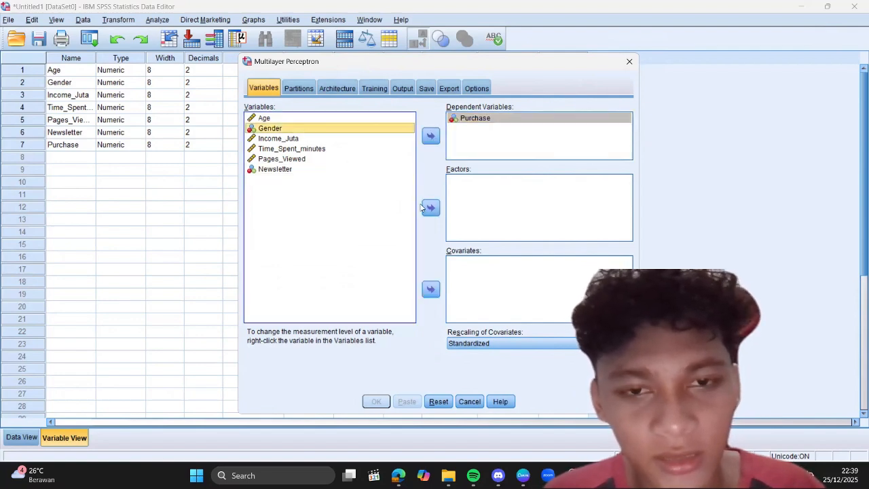
click(431, 207)
click(330, 160)
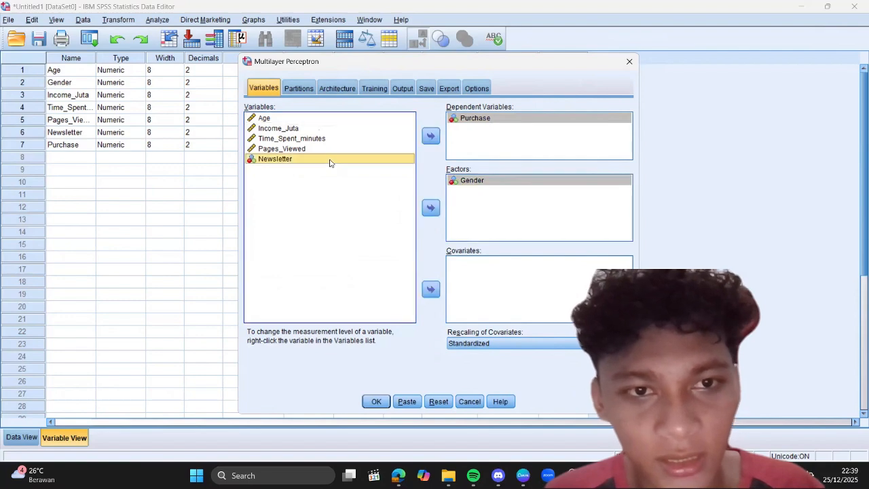
click(425, 207)
click(426, 207)
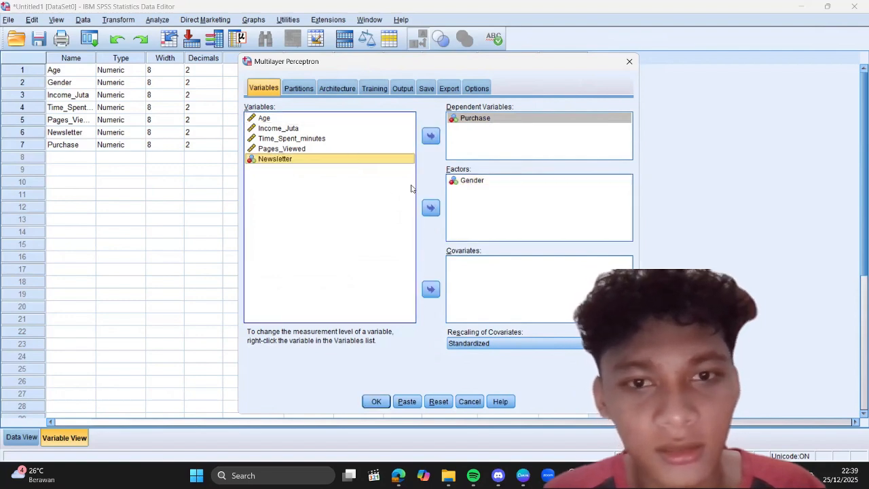
click(430, 207)
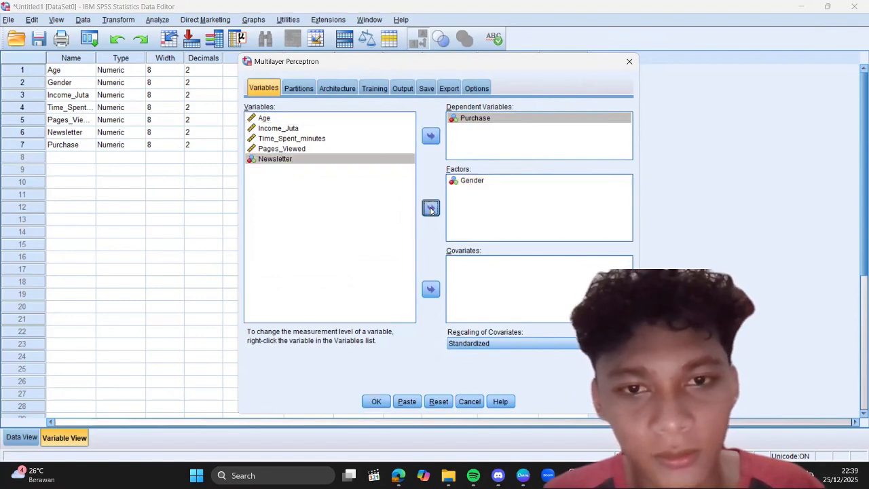
Step: Assign Age, Income_Juta, Time_Spent_minutes and Pages_Viewed as covariates and run the Multilayer Perceptron analysis
click(358, 119)
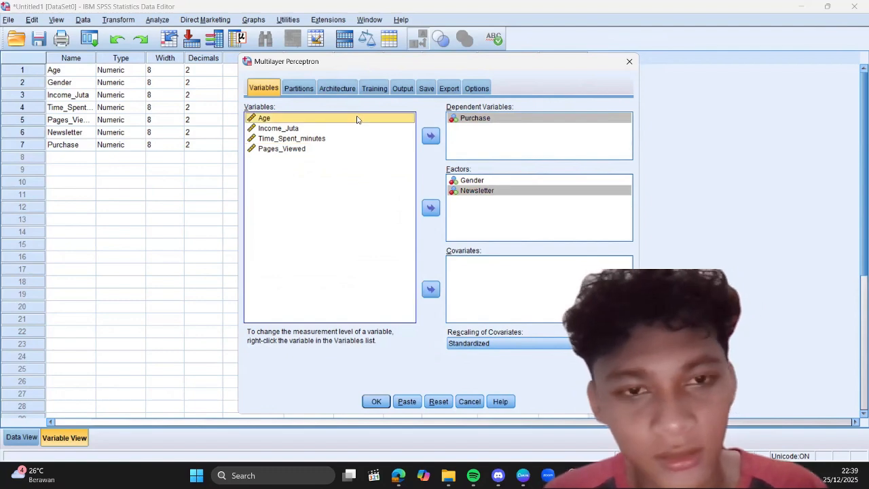
shift+click(328, 152)
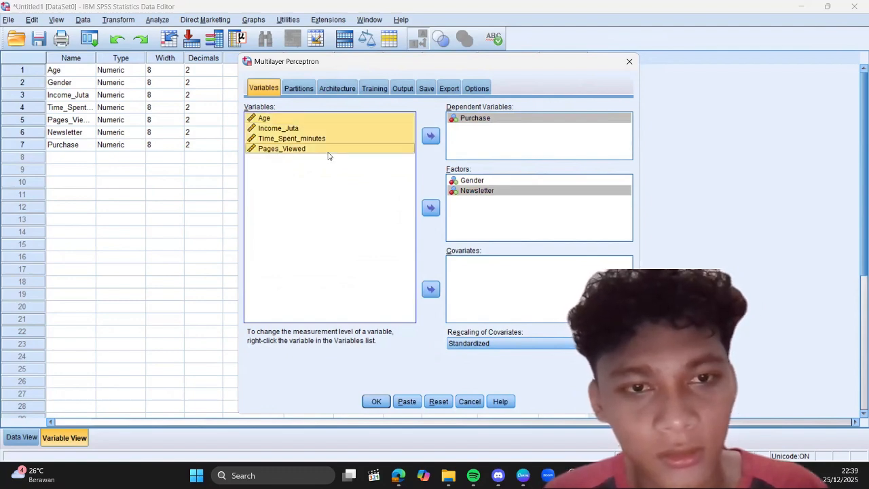
click(430, 290)
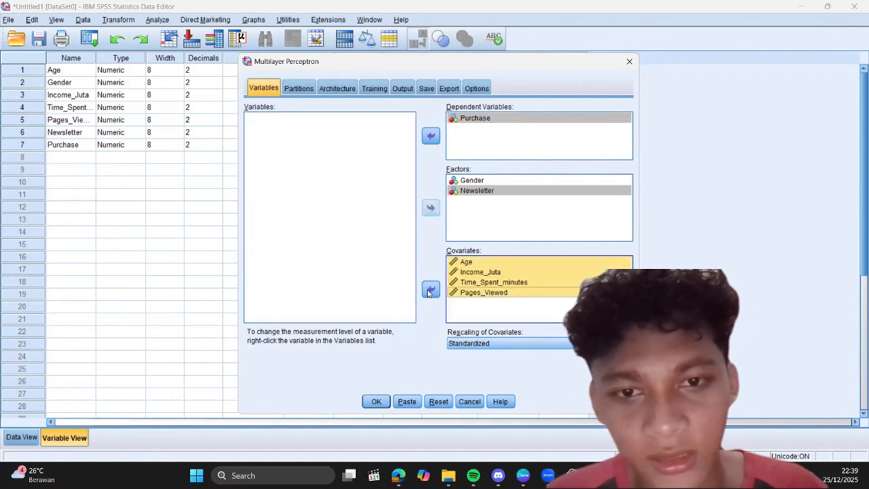
click(377, 402)
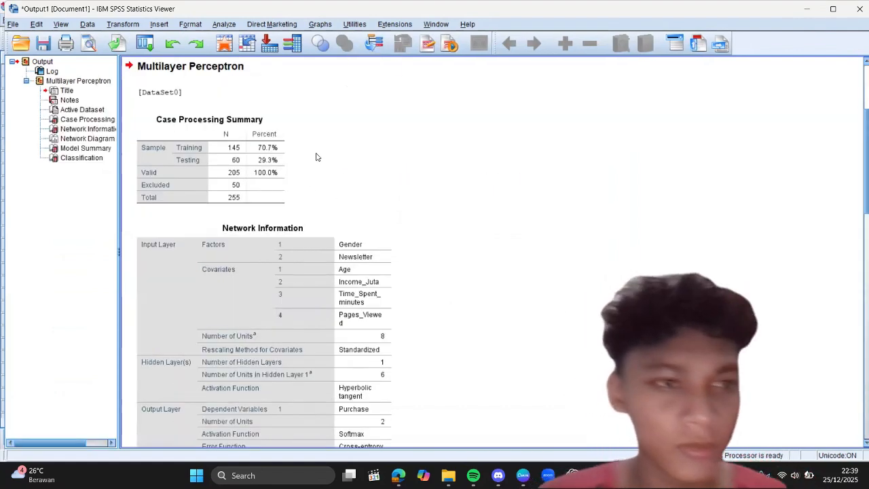
Step: Examine the Multilayer Perceptron output, including the network diagram, model summary and classification table
scroll(335, 170, down, 5)
scroll(336, 170, down, 8)
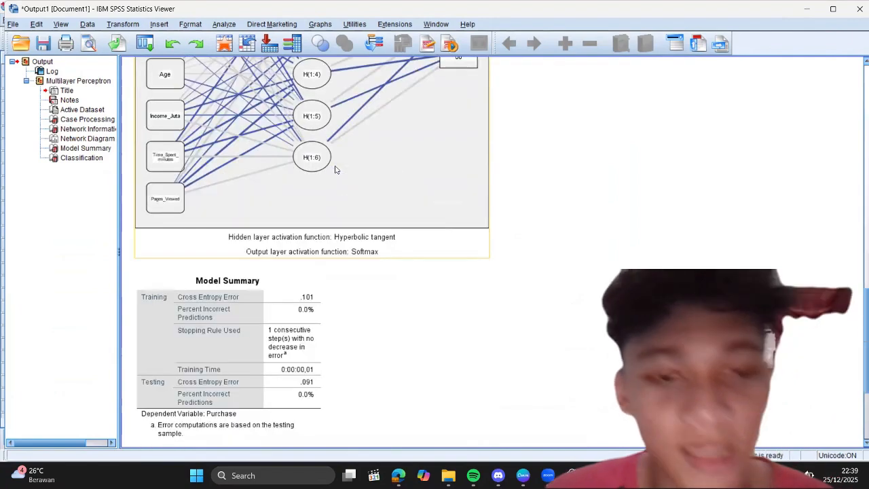
scroll(335, 169, up, 2)
scroll(336, 170, up, 6)
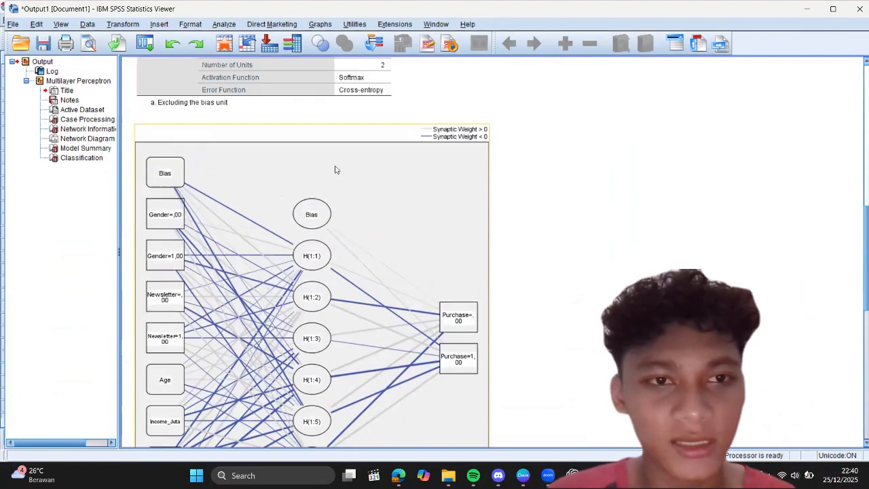
scroll(335, 170, down, 2)
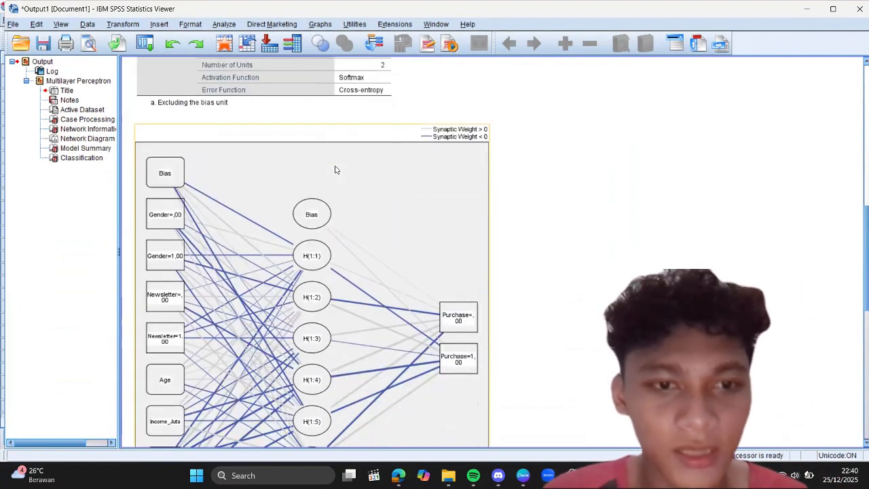
scroll(336, 170, down, 2)
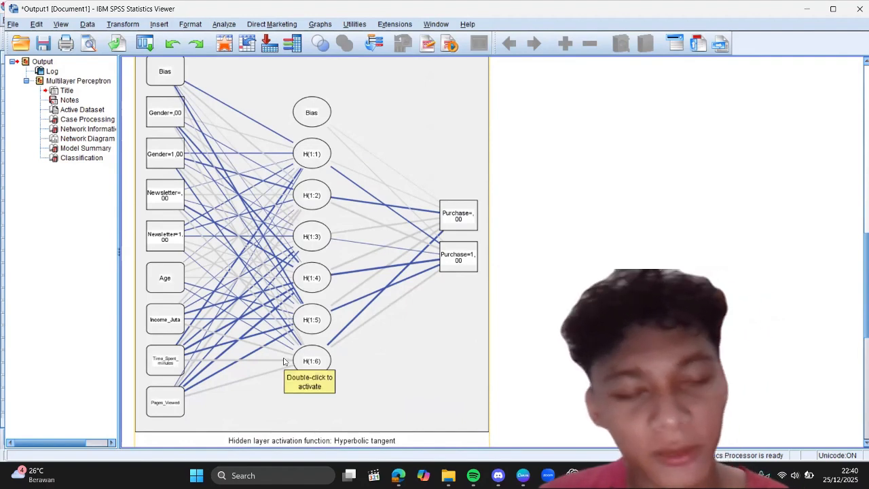
scroll(284, 361, down, 3)
scroll(285, 362, down, 1)
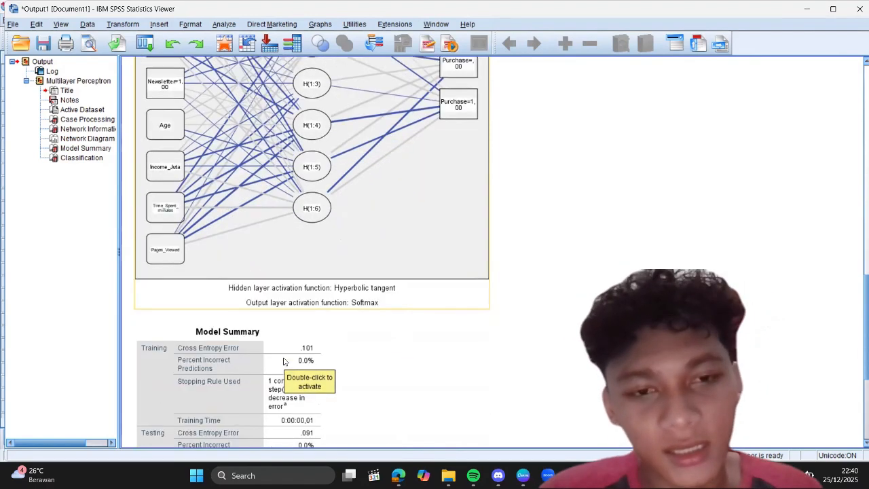
click(285, 263)
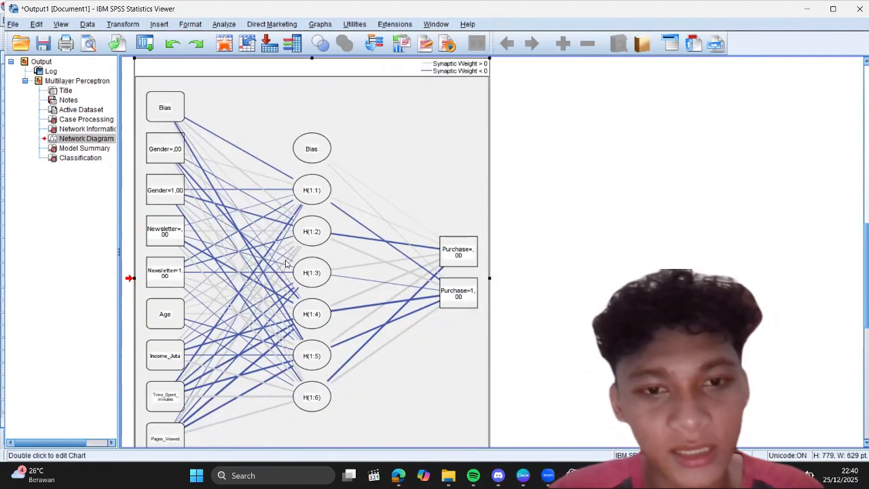
scroll(286, 263, down, 6)
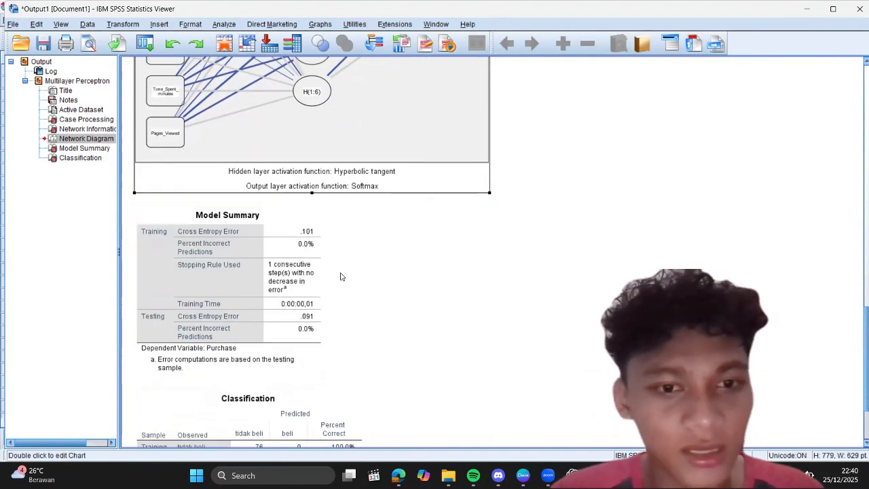
scroll(342, 277, down, 2)
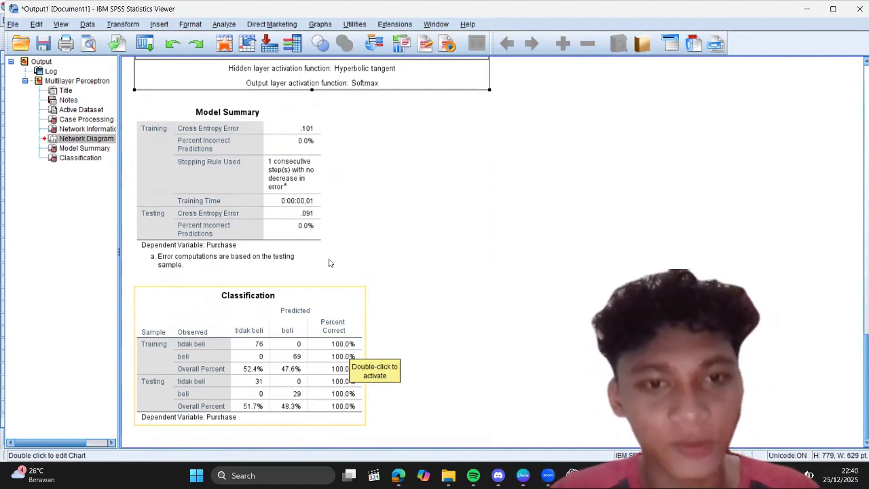
scroll(351, 236, up, 3)
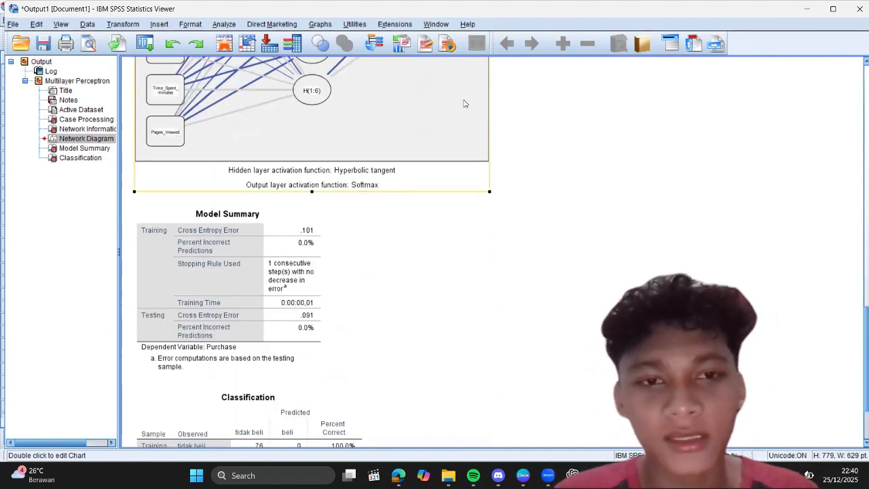
scroll(464, 102, up, 2)
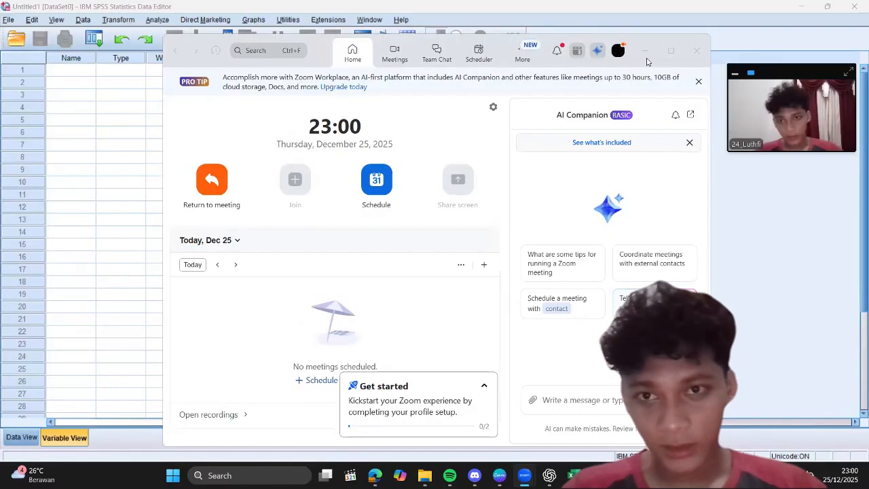
Step: Switch to Dataset Cluster Analysis.xlsx in Excel and copy all its data rows from Cust_ID through Recency_Days, without the headers
click(646, 59)
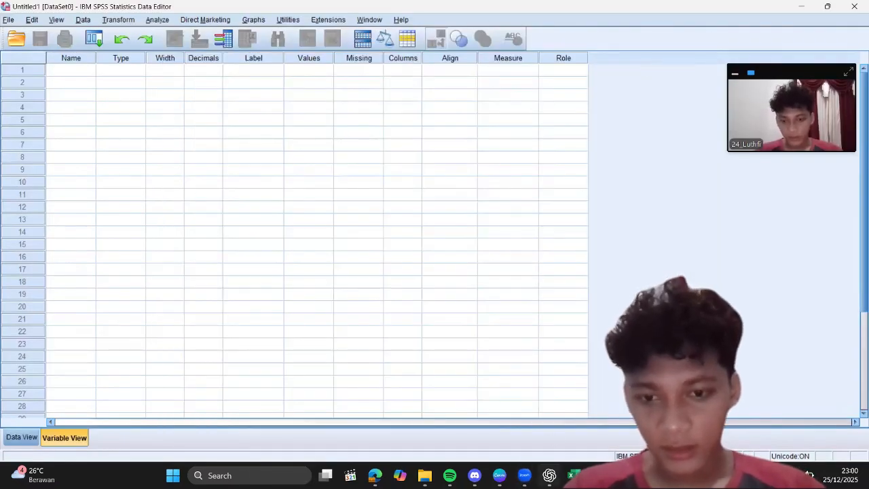
mouse_move(574, 476)
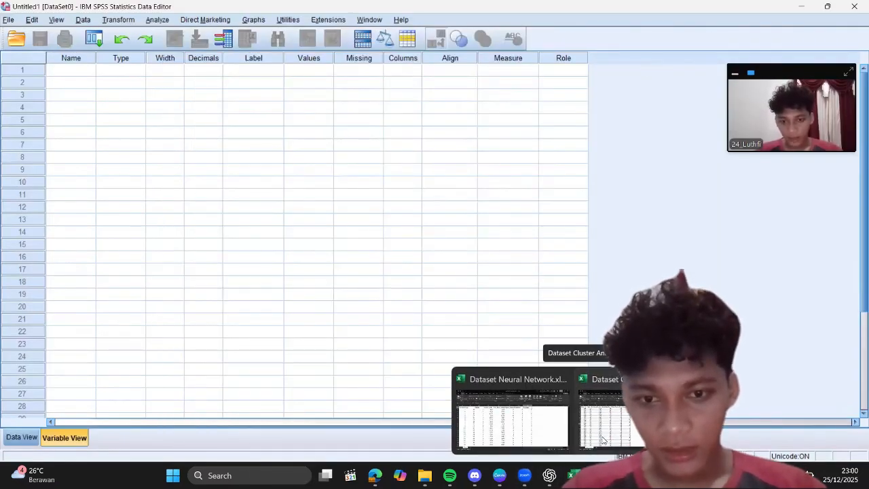
click(596, 401)
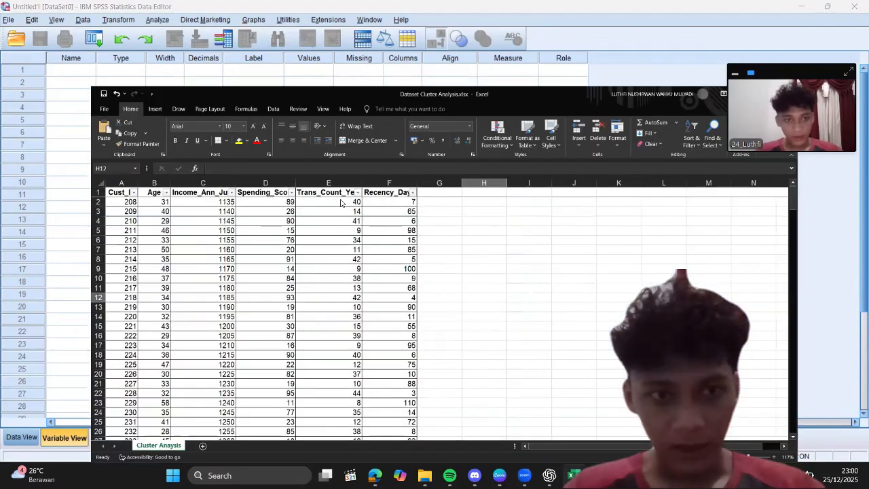
scroll(128, 165, up, 3)
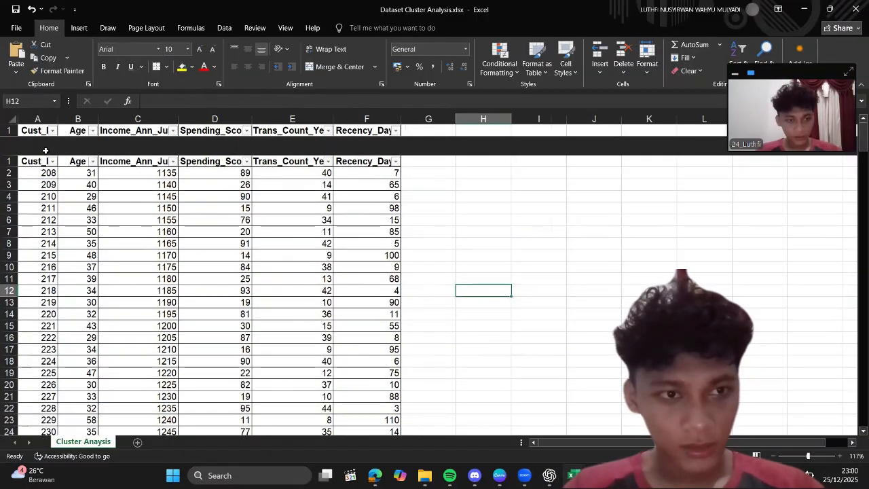
drag(47, 142, 365, 163)
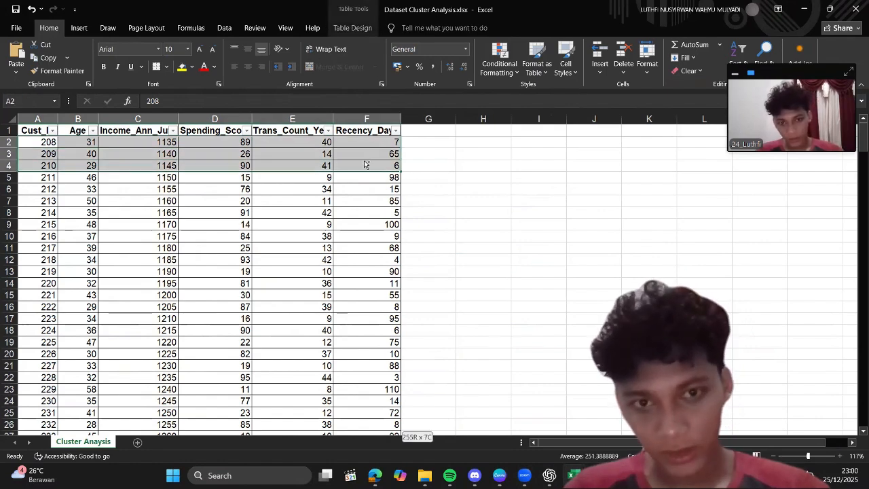
key(ctrl+shift+Down)
key(ctrl+c)
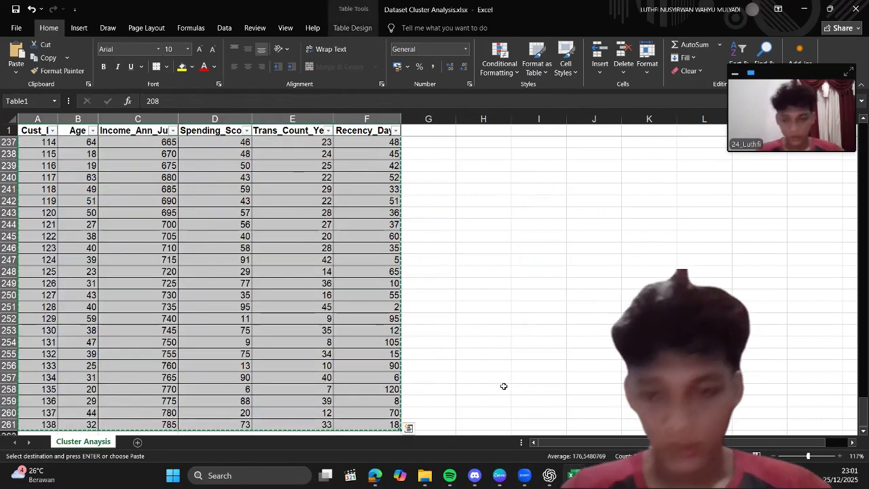
Step: Switch to the empty SPSS dataset and paste the copied cluster analysis rows into its data grid, starting at the first cell
key(alt+Tab)
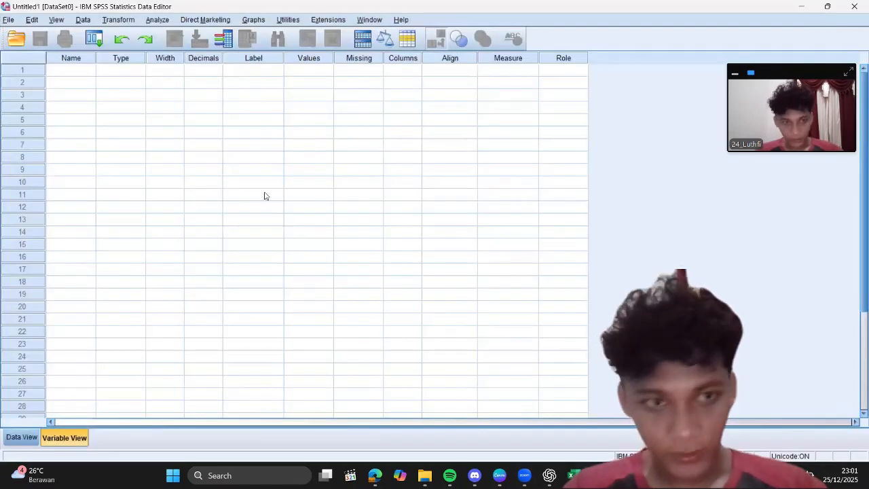
click(21, 438)
click(81, 89)
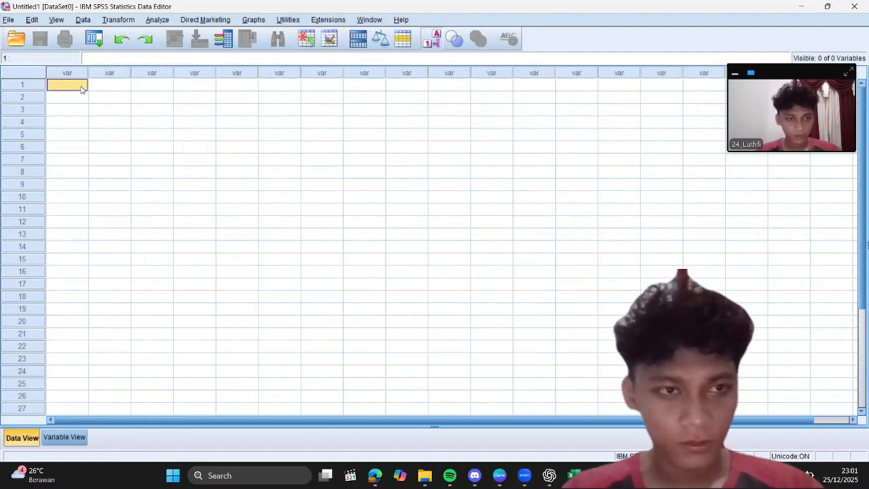
key(ctrl+v)
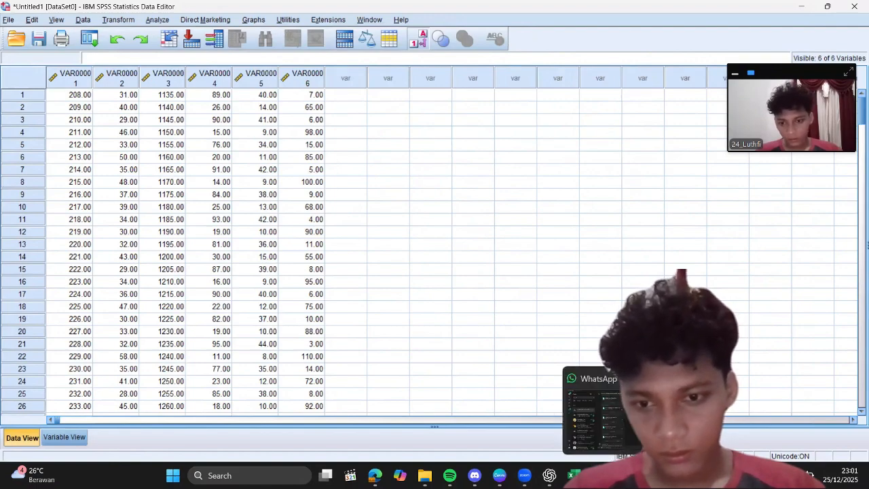
Step: Copy the Cust_ID header from the Excel cluster dataset and name the first SPSS variable Cust_ID
mouse_move(575, 476)
click(632, 418)
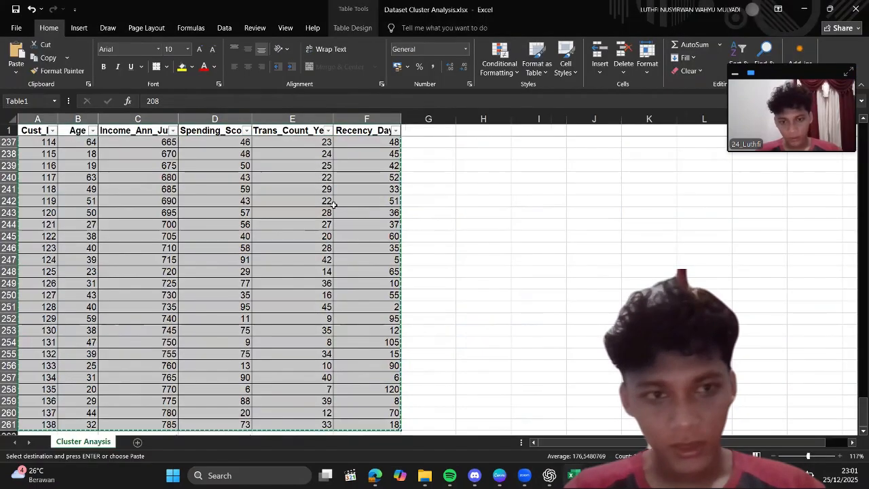
click(36, 131)
click(157, 102)
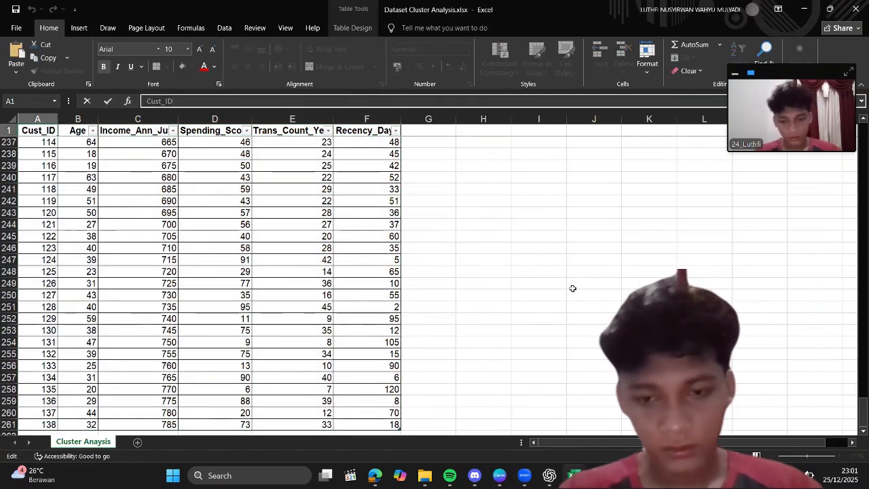
key(alt+Tab)
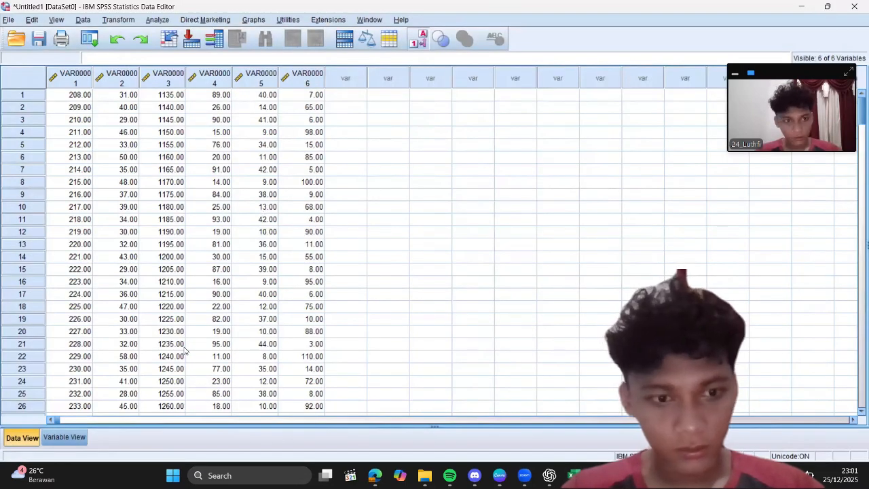
click(65, 438)
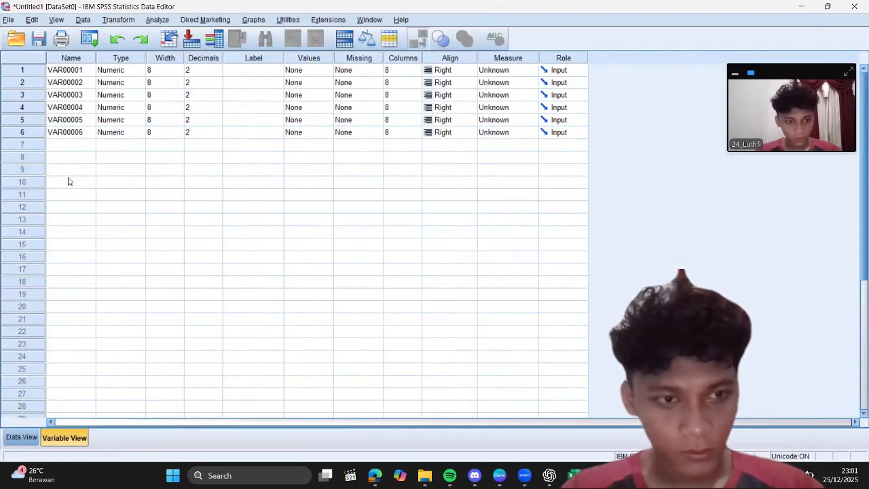
click(74, 69)
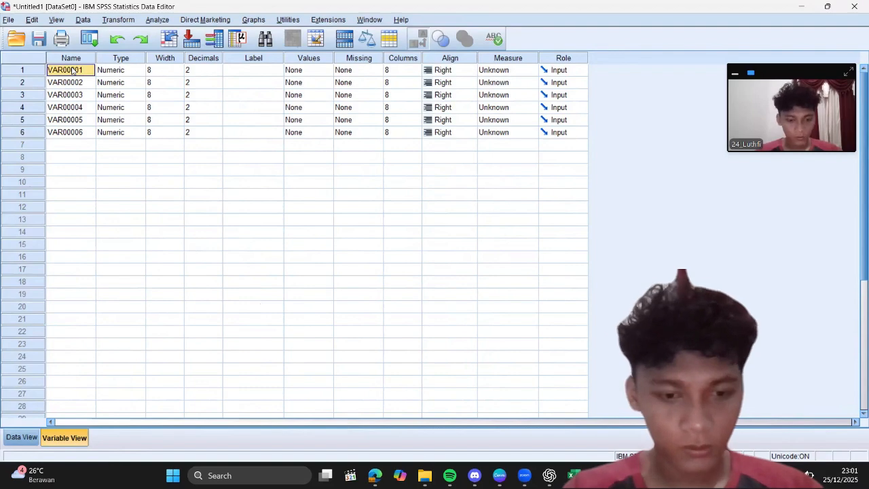
text(Cust_ID)
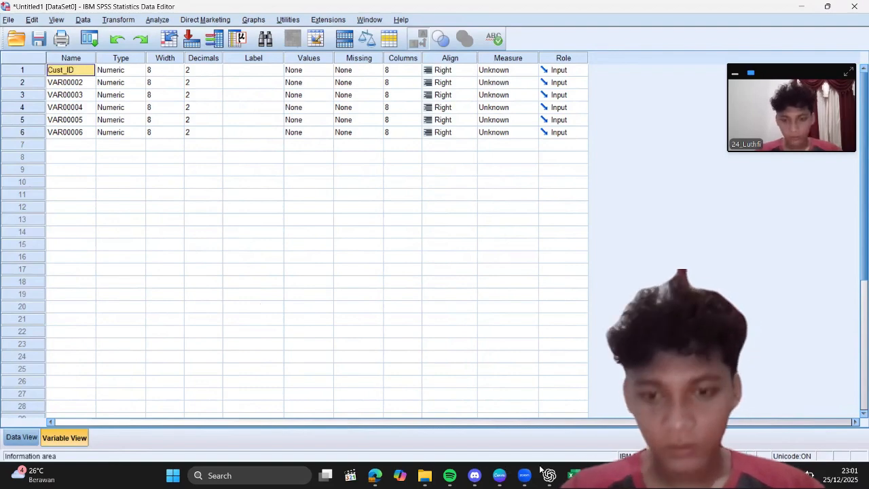
Step: Look up the second column's header in the Excel cluster dataset and name the second SPSS variable Age
mouse_move(574, 474)
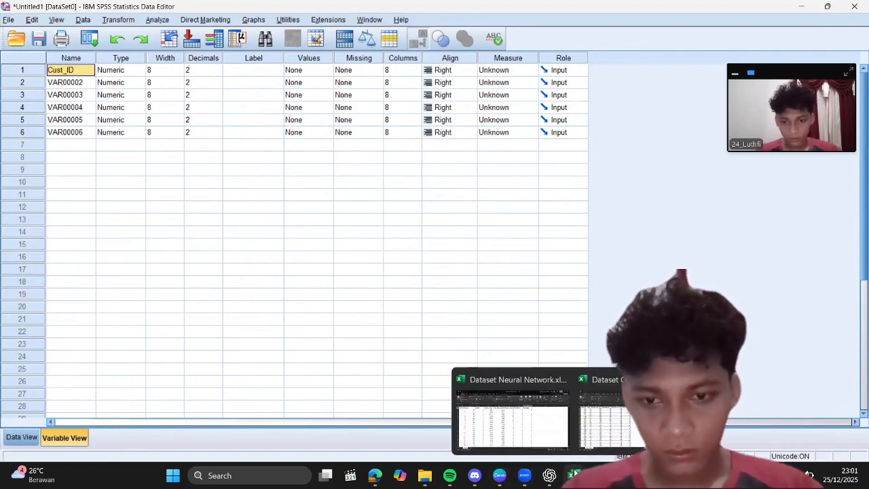
click(605, 407)
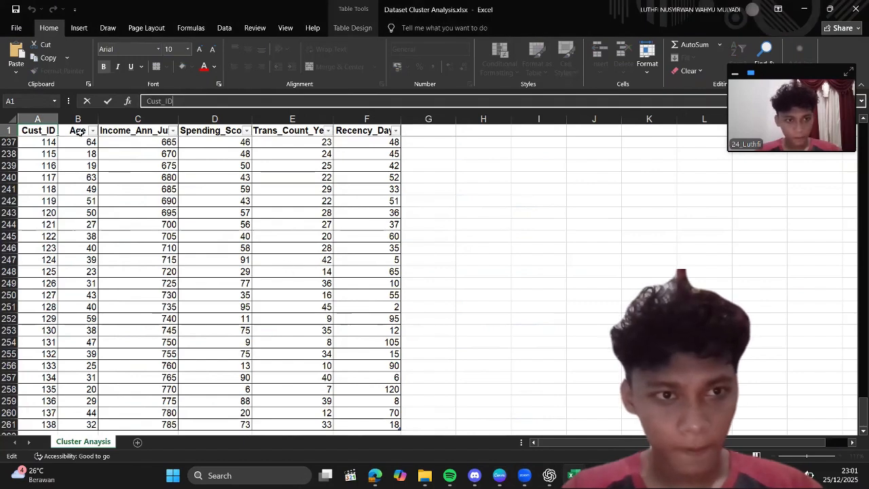
click(78, 132)
click(150, 100)
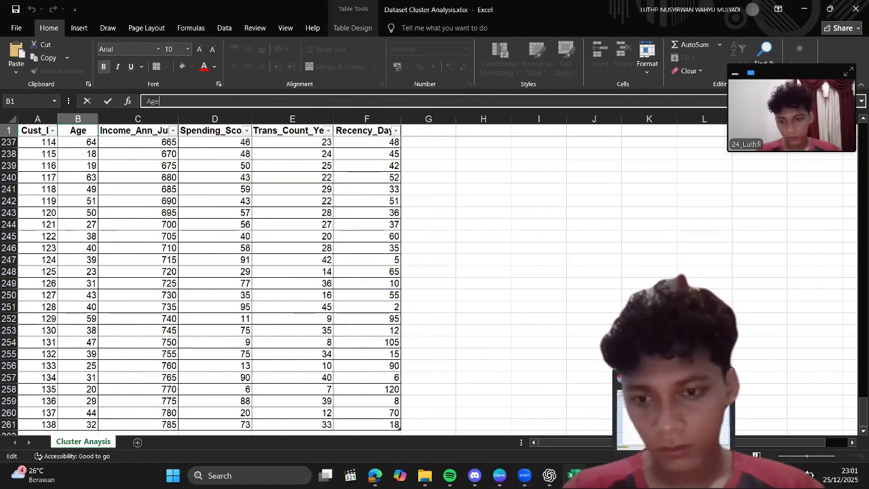
click(672, 474)
click(81, 84)
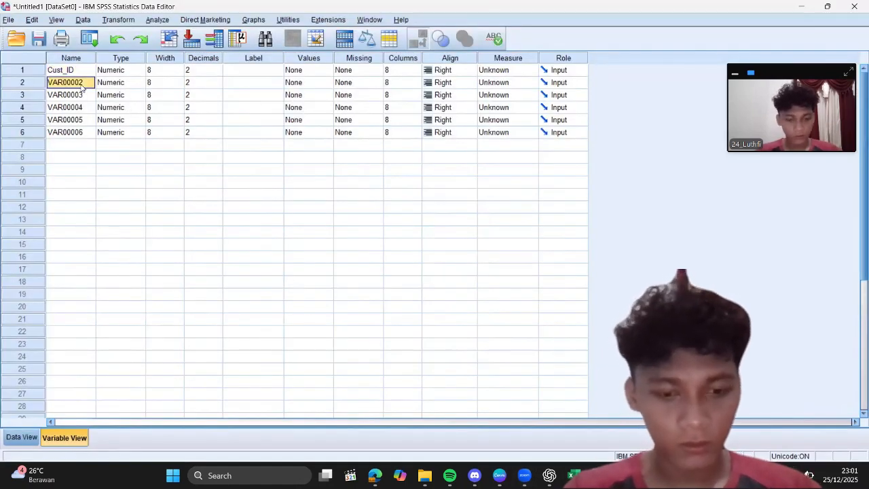
text(Age)
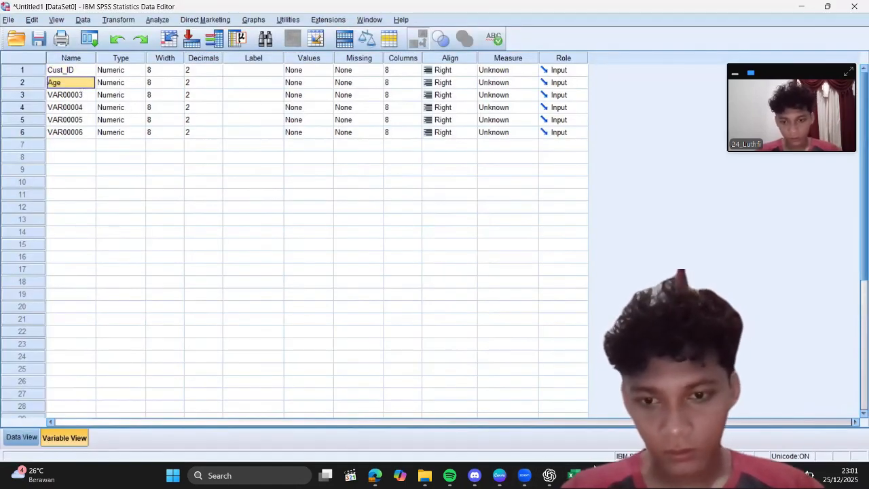
Step: Copy the Income_Ann_Juta header from Excel and paste it as the name of the third SPSS variable
mouse_move(594, 469)
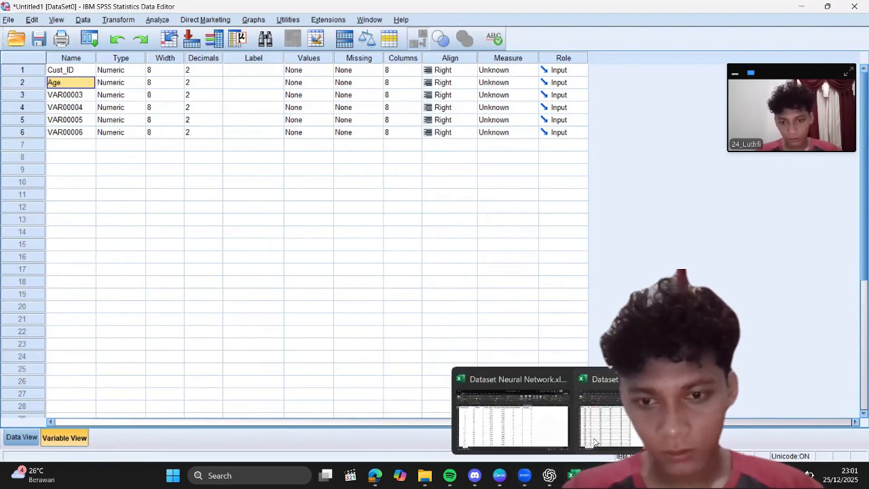
click(594, 442)
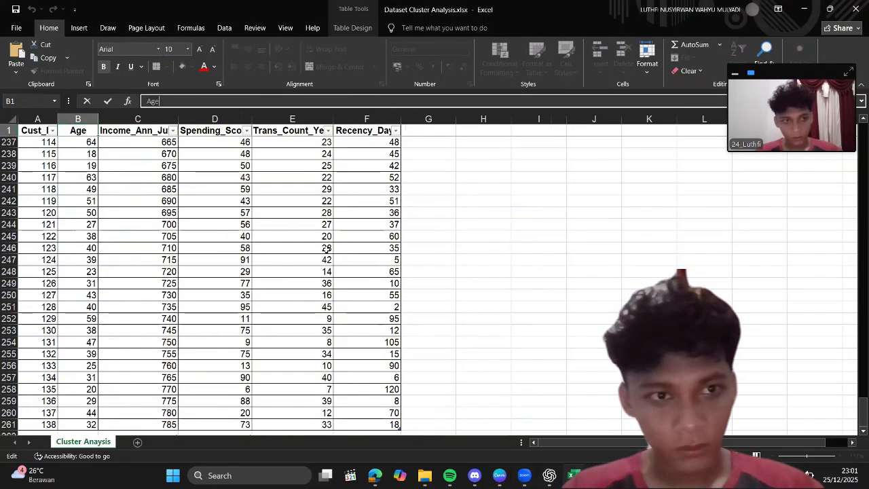
click(137, 130)
click(155, 102)
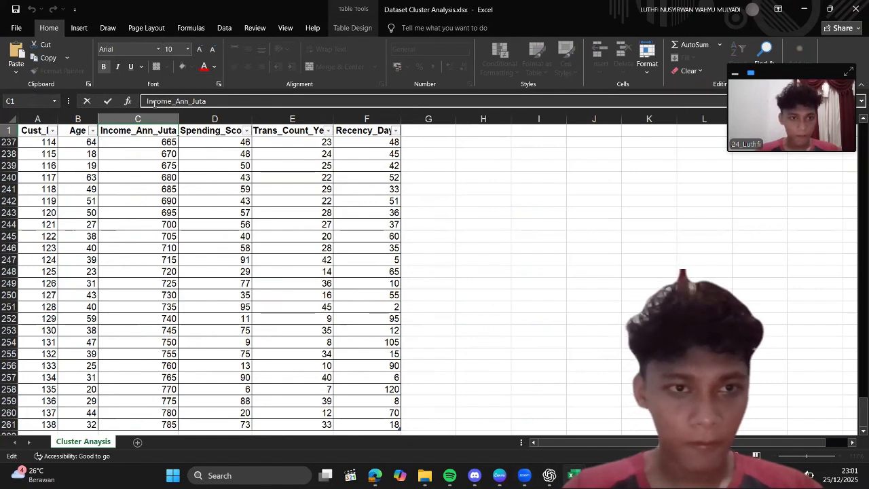
drag(147, 101, 208, 102)
key(ctrl+c)
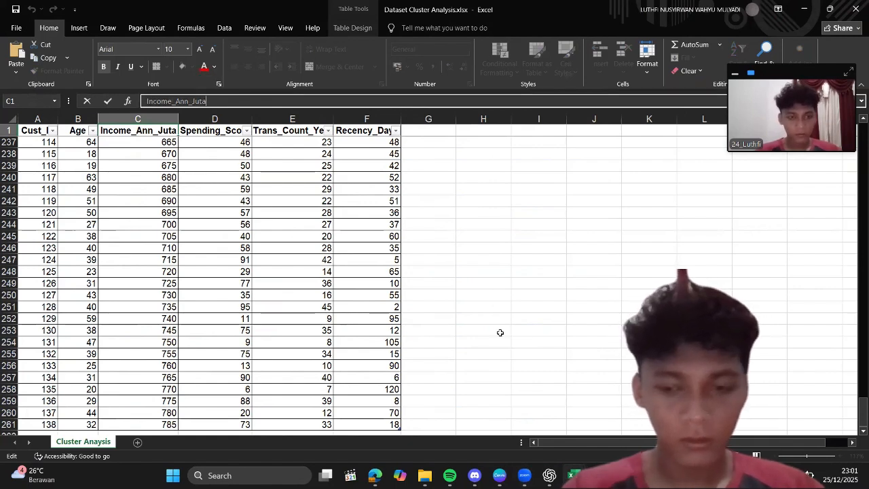
key(alt+Tab)
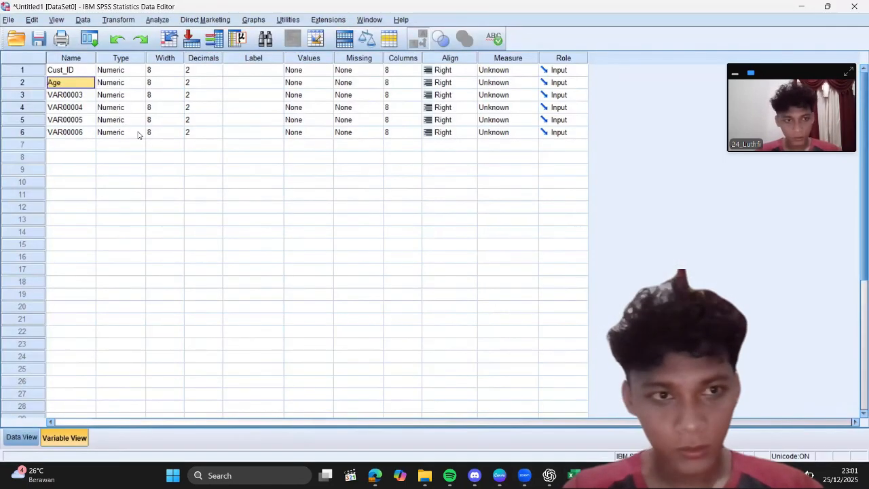
click(77, 94)
key(ctrl+v)
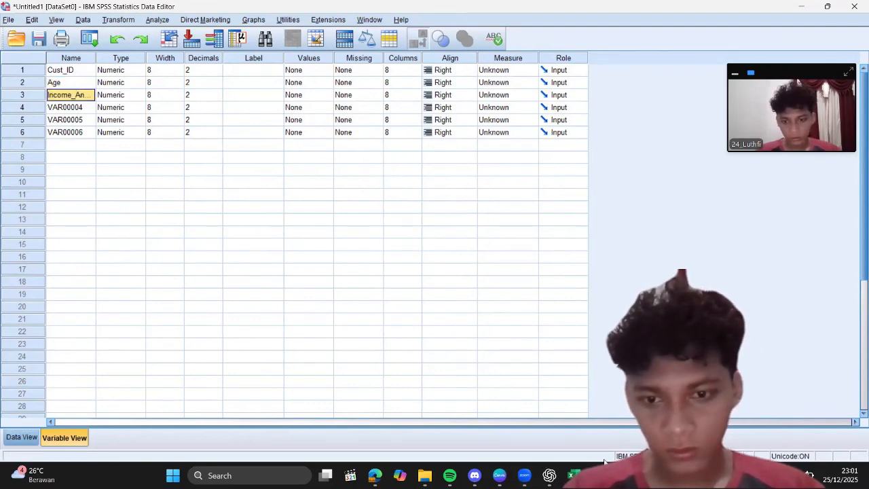
Step: Copy the Spending_Score header from Excel and paste it as the name of the fourth SPSS variable
click(574, 476)
click(620, 440)
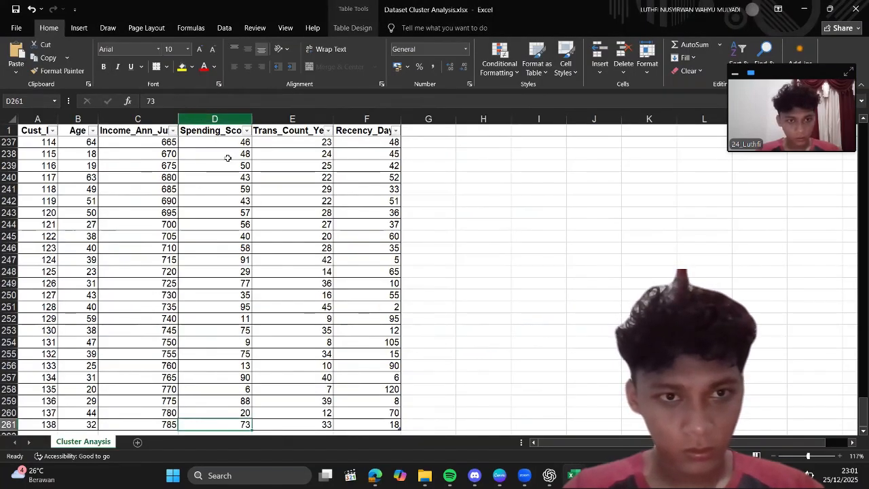
click(218, 131)
click(183, 103)
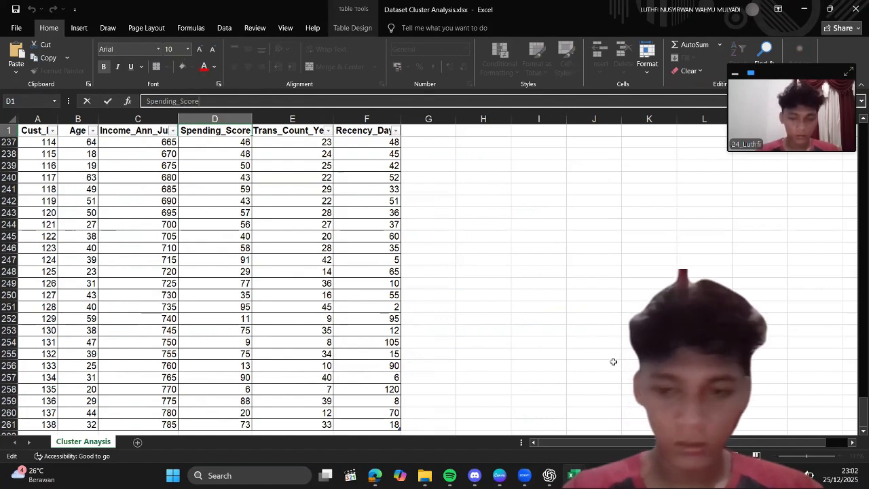
click(599, 475)
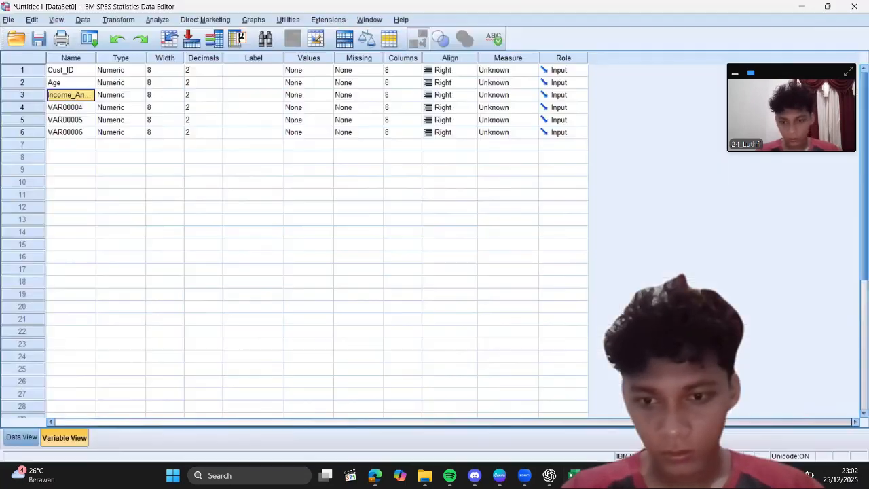
click(72, 108)
text(Spending_Score)
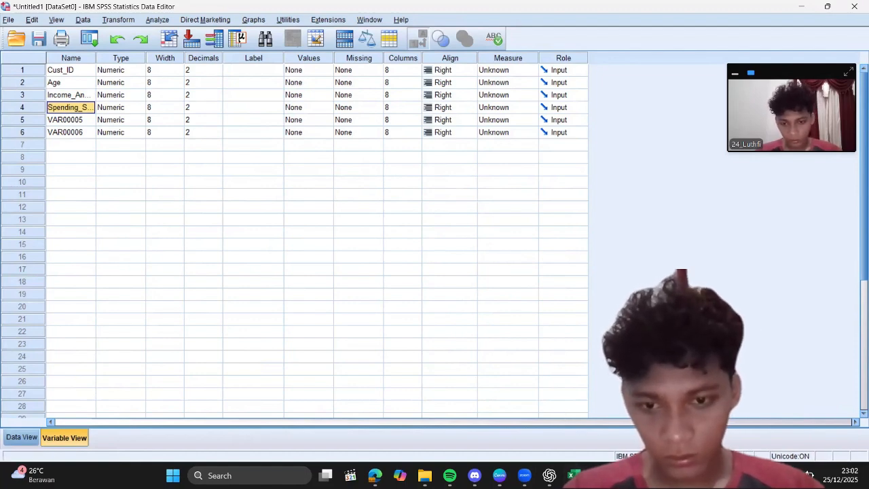
Step: Copy the Trans_Count_Year header from Excel and paste it as the name of the fifth SPSS variable
mouse_move(574, 476)
click(614, 426)
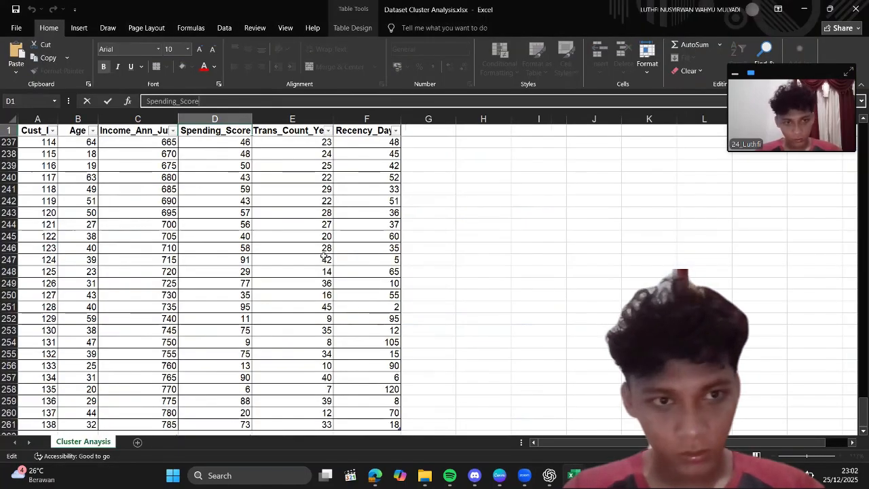
click(281, 132)
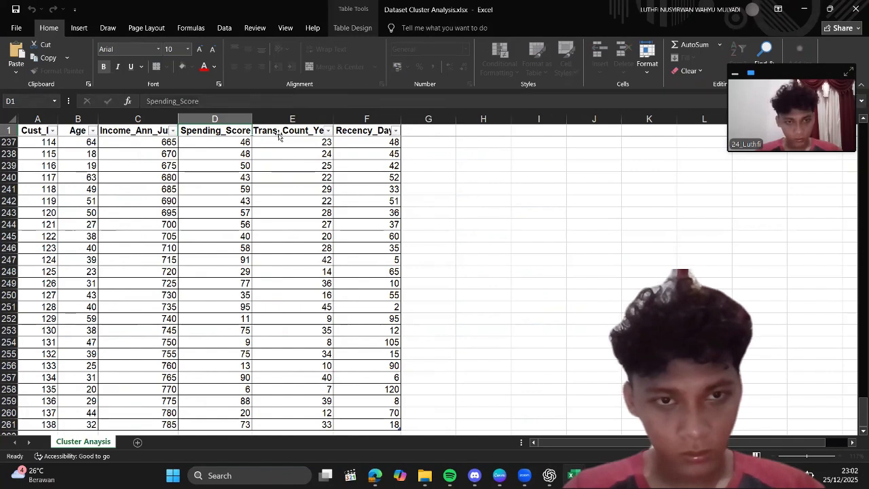
click(208, 101)
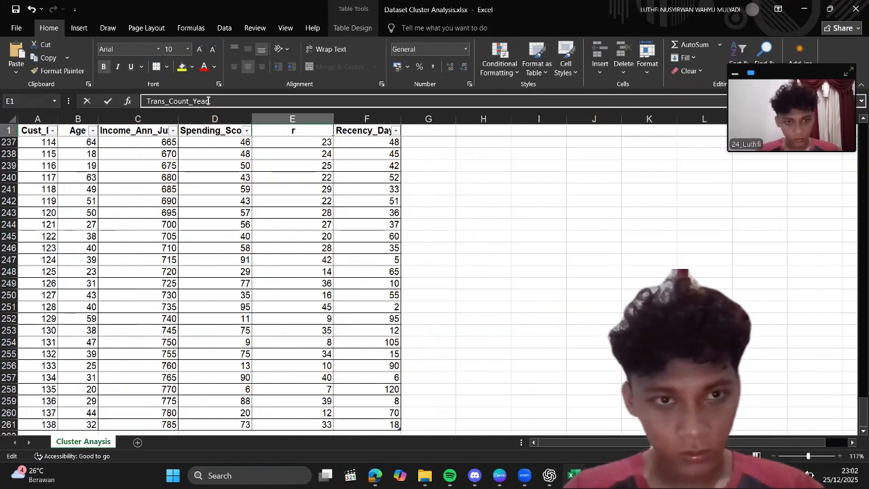
double_click(189, 100)
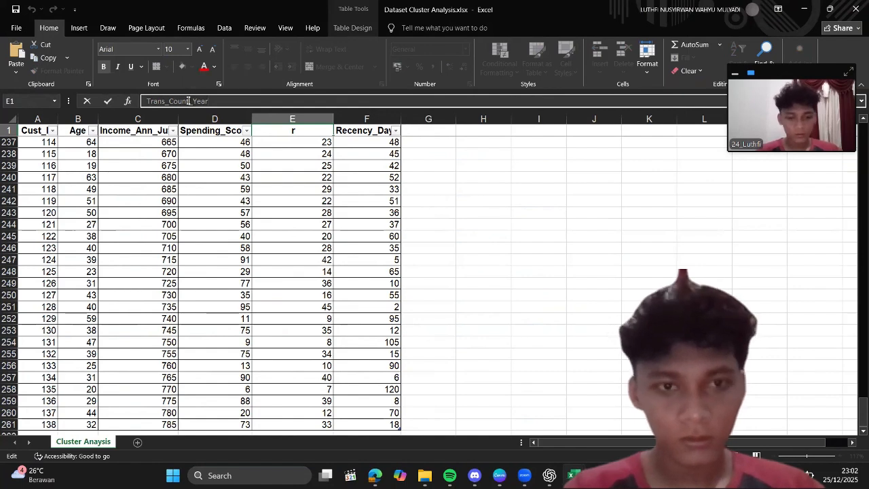
click(599, 475)
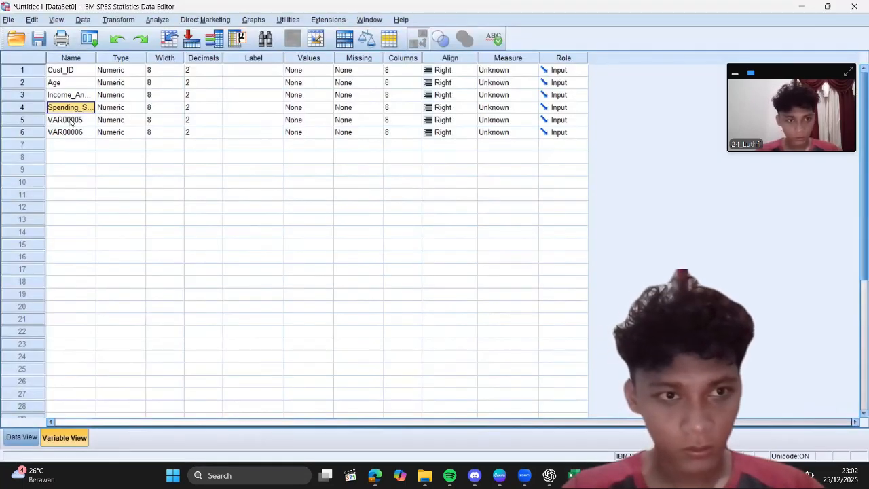
click(70, 121)
key(ctrl+v)
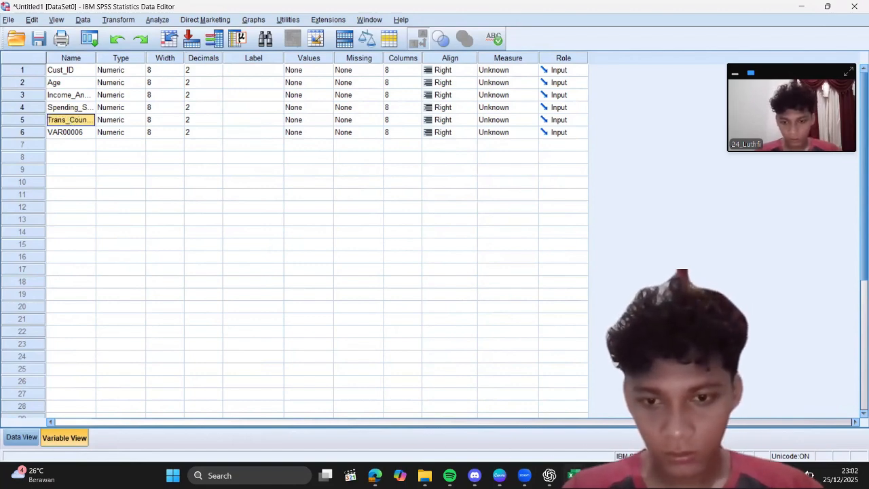
Step: Copy the Recency_Days header from Excel and paste it as the name of the sixth SPSS variable
mouse_move(575, 476)
click(602, 439)
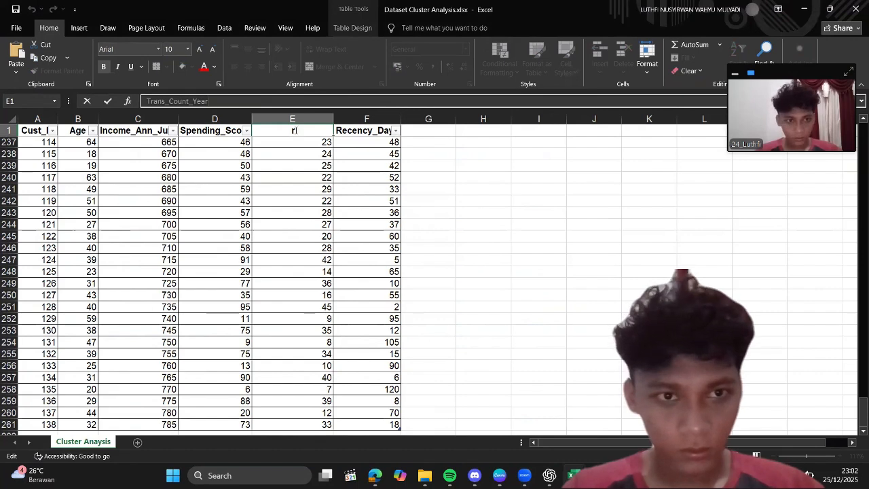
click(358, 131)
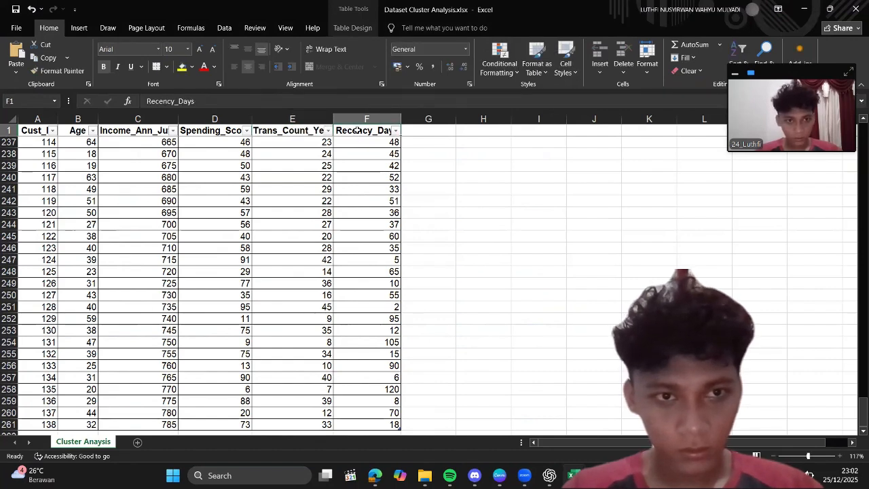
click(358, 130)
click(358, 132)
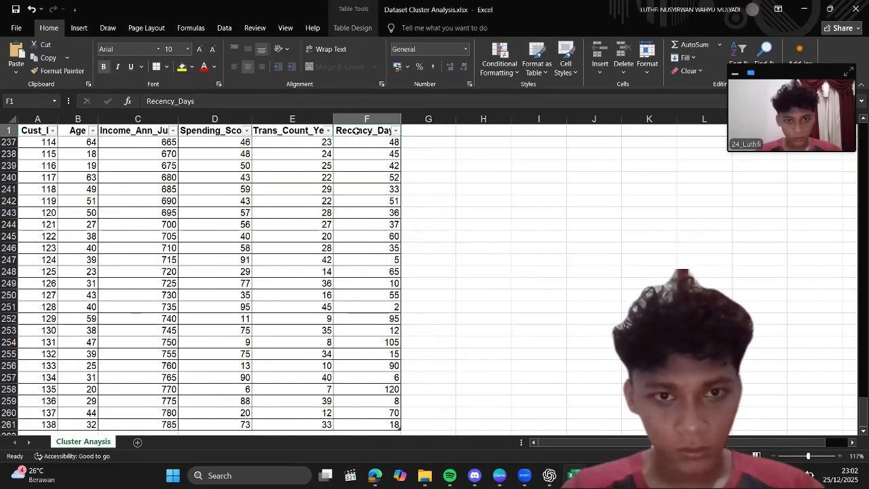
click(184, 101)
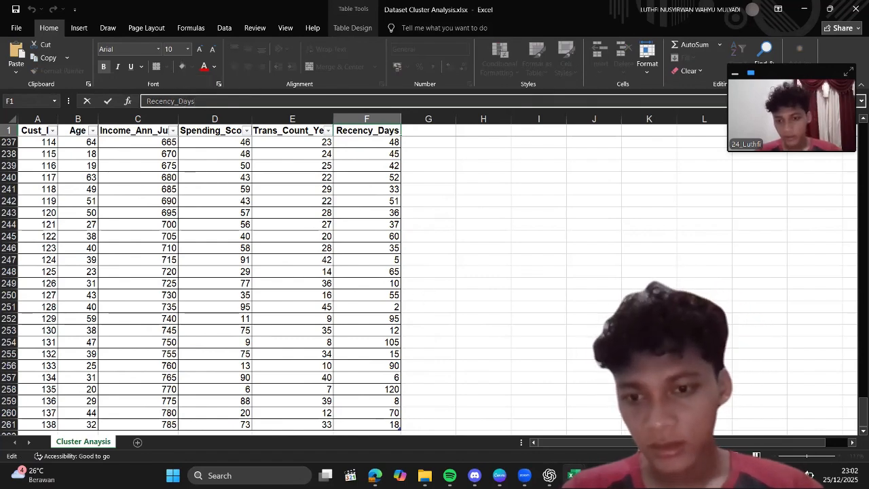
key(alt+Tab)
click(84, 133)
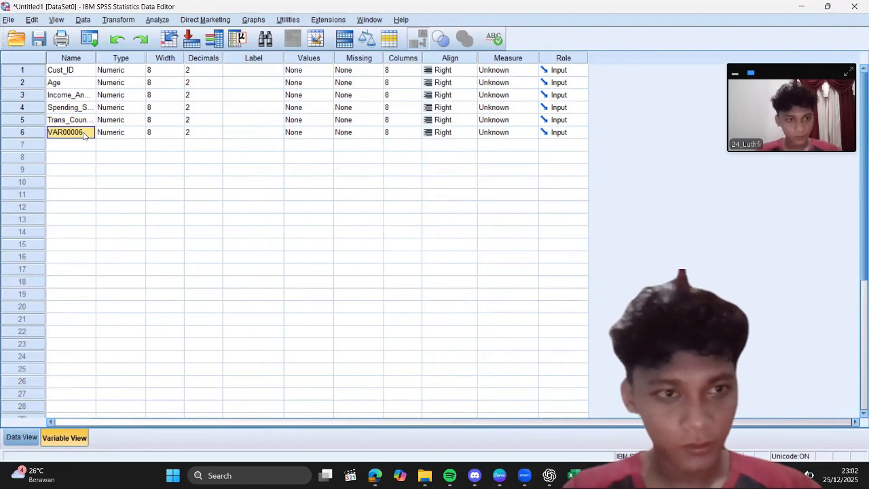
key(ctrl+v)
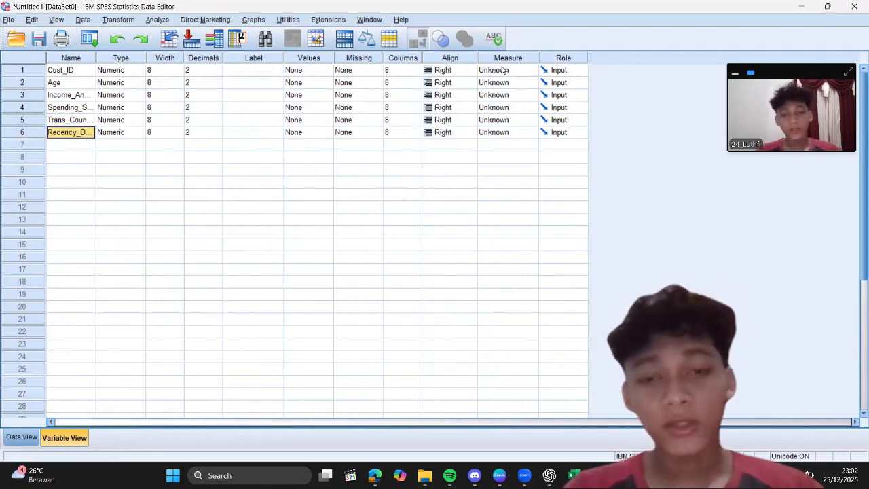
Step: Set the measurement level of all six variables, from Cust_ID through Recency_Days, to Scale
click(501, 70)
click(500, 68)
double_click(501, 85)
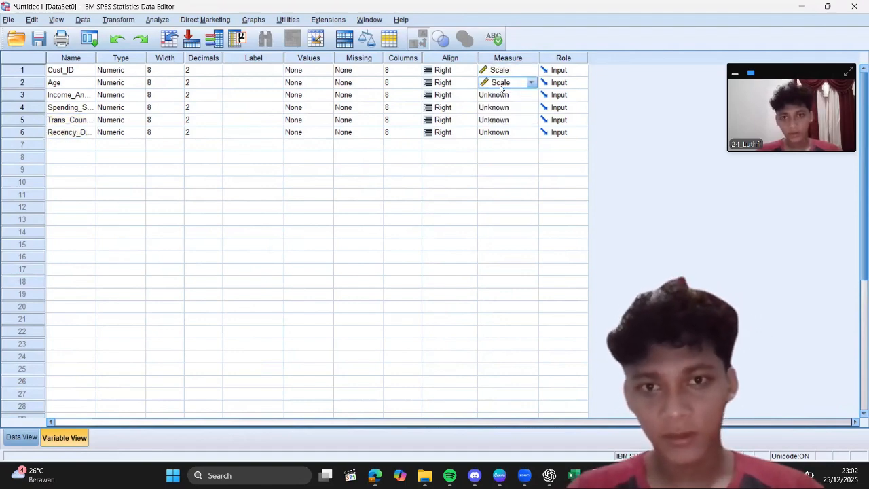
double_click(504, 100)
click(508, 108)
click(511, 119)
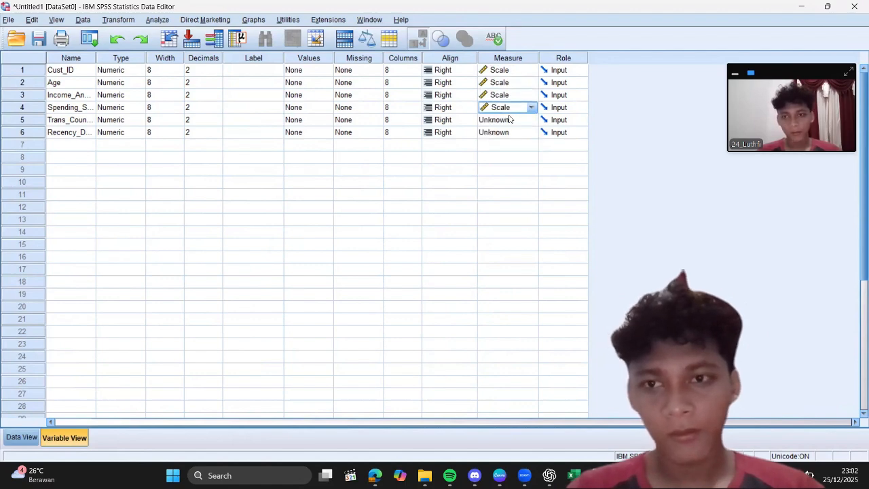
double_click(511, 120)
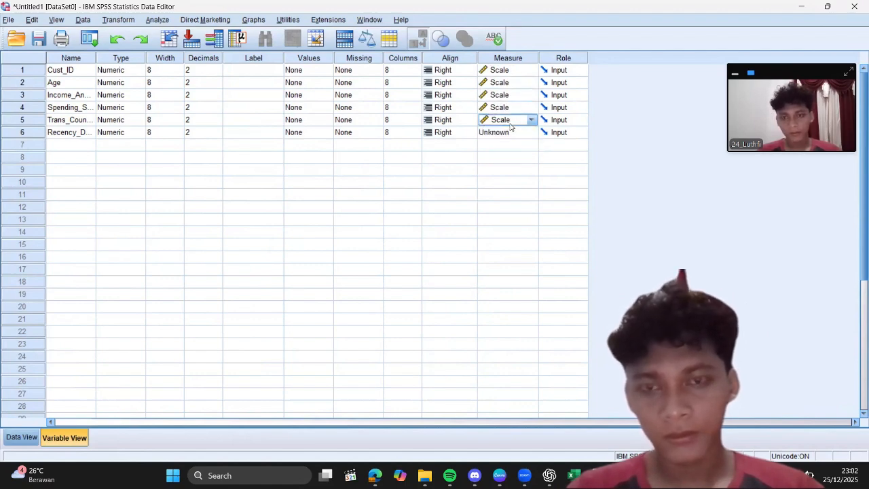
double_click(512, 132)
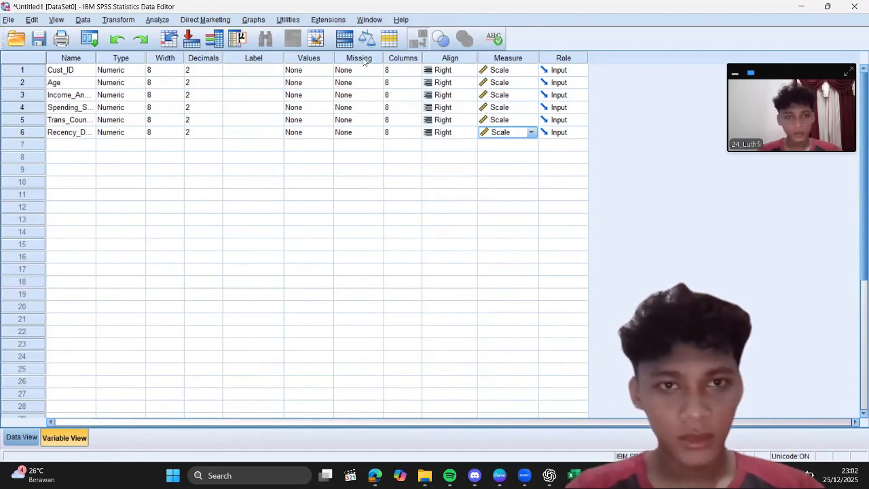
Step: Set up a K-Means Cluster Analysis with Age, Income_Ann_Juta, Spending_Score, Trans_Count_Year and Recency_Days as variables and 5 clusters
click(157, 20)
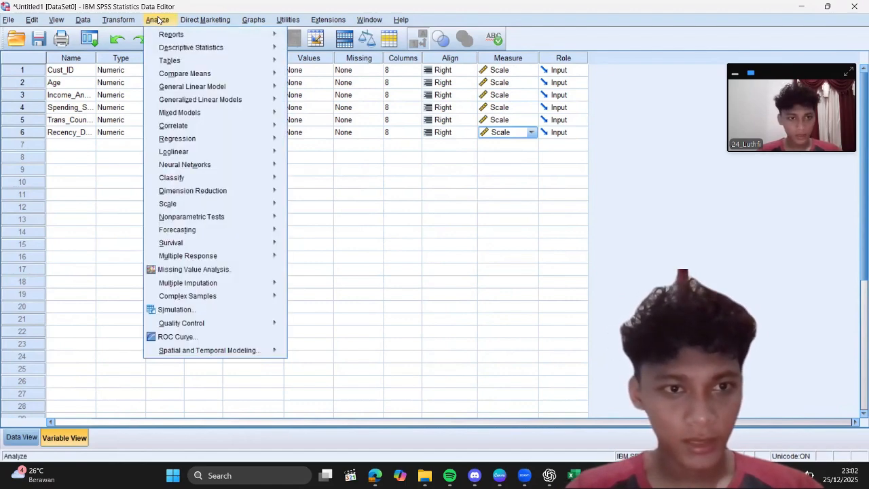
mouse_move(188, 179)
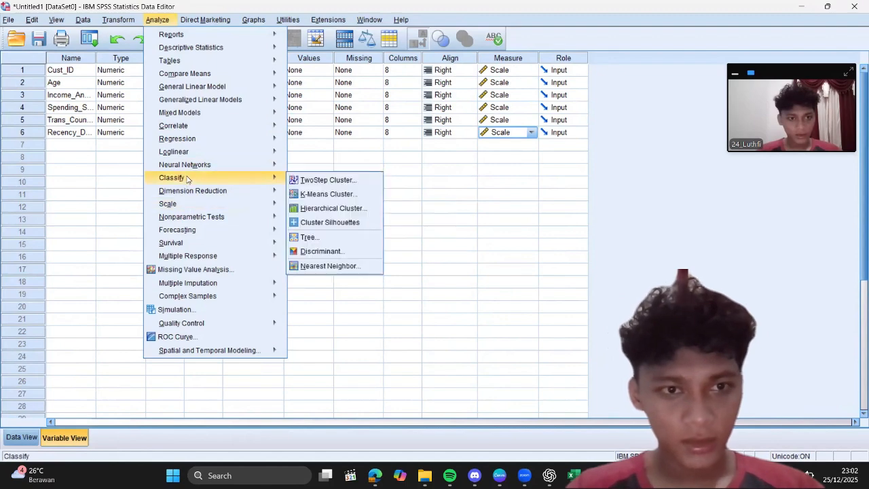
click(303, 193)
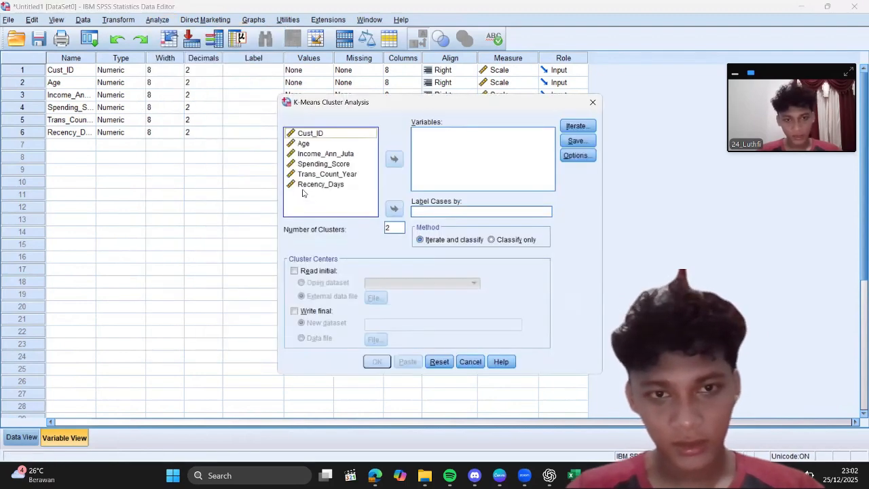
click(311, 145)
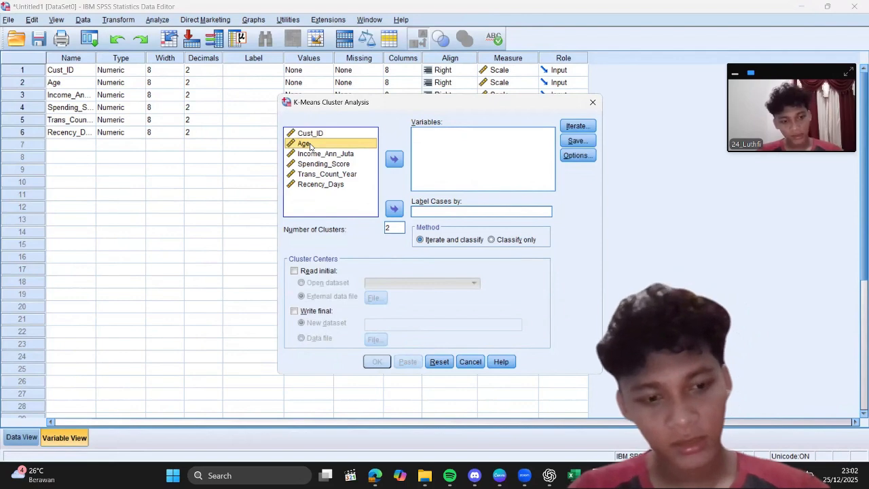
shift+click(319, 185)
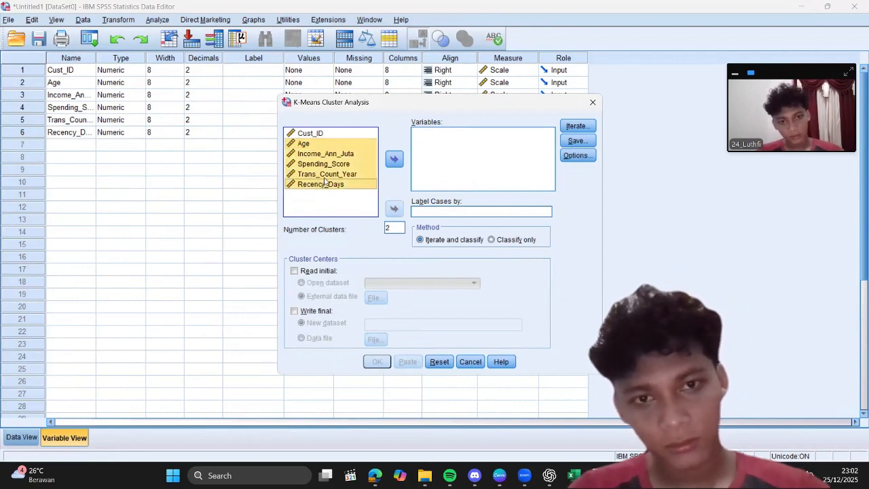
click(394, 158)
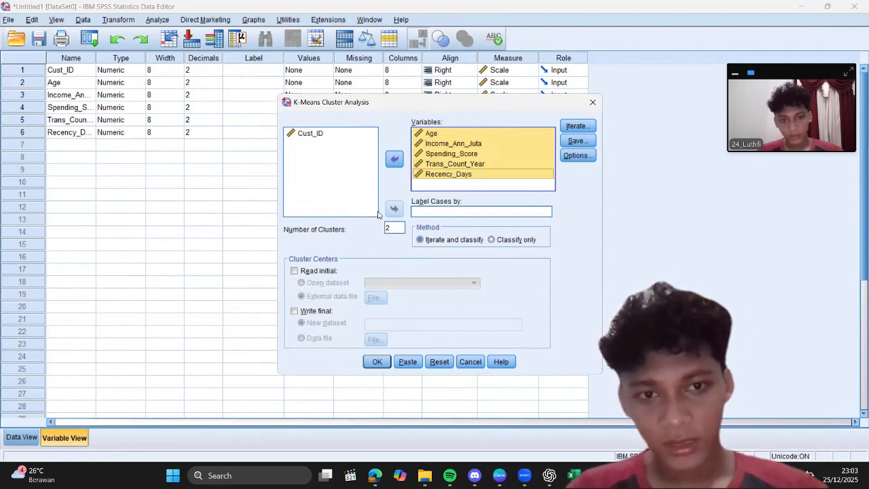
double_click(391, 227)
text(5)
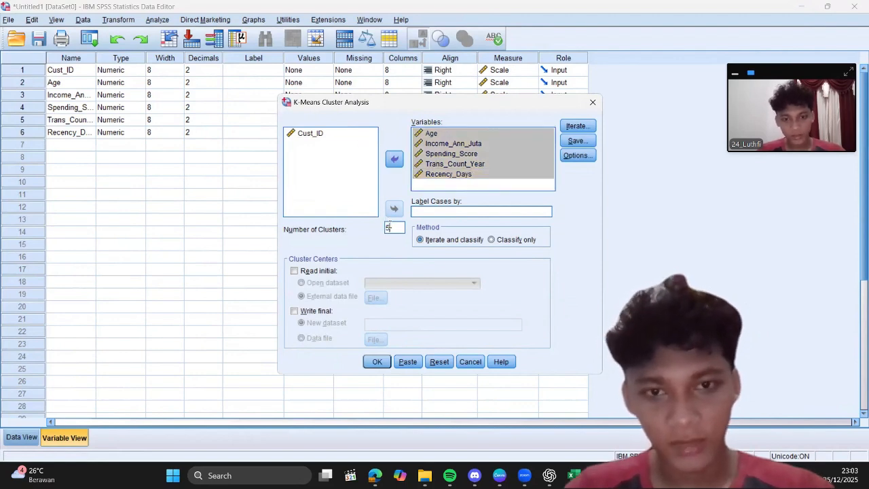
Step: Add the ANOVA table and cluster information for each case to the K-Means output statistics
click(572, 156)
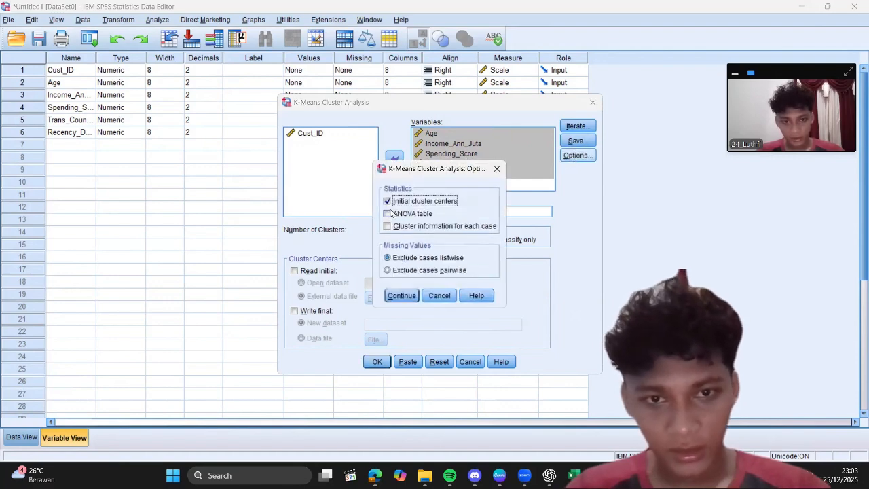
click(388, 213)
click(388, 227)
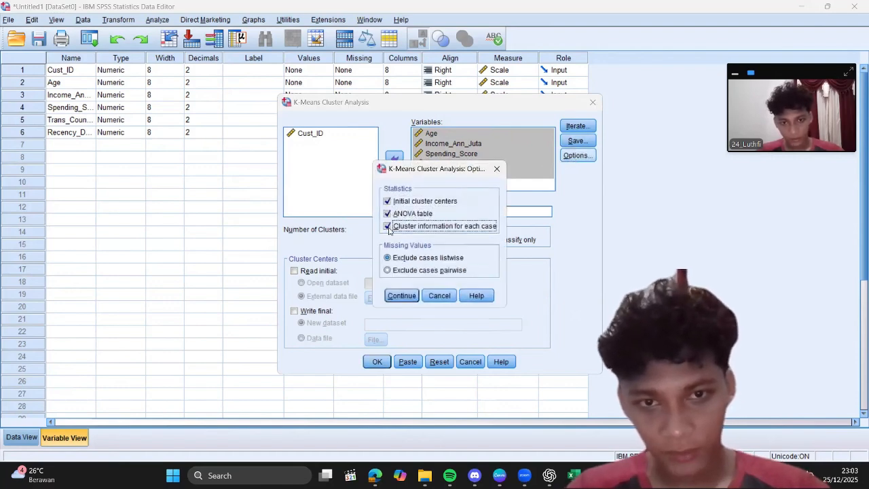
click(395, 294)
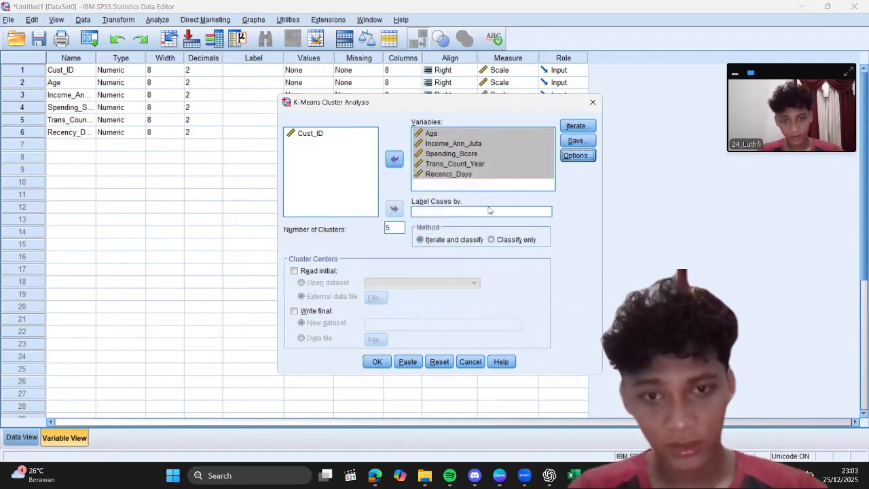
Step: Save cluster membership and distance from cluster center as new variables and run the K-Means analysis
click(574, 140)
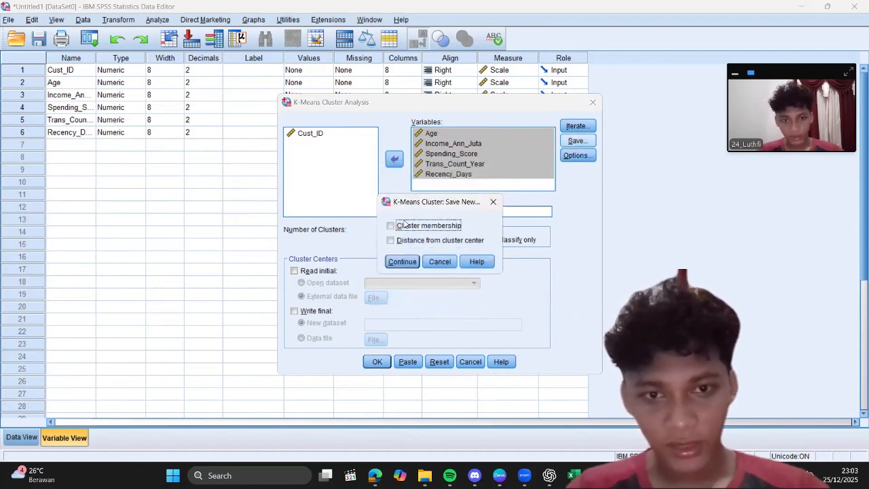
click(392, 241)
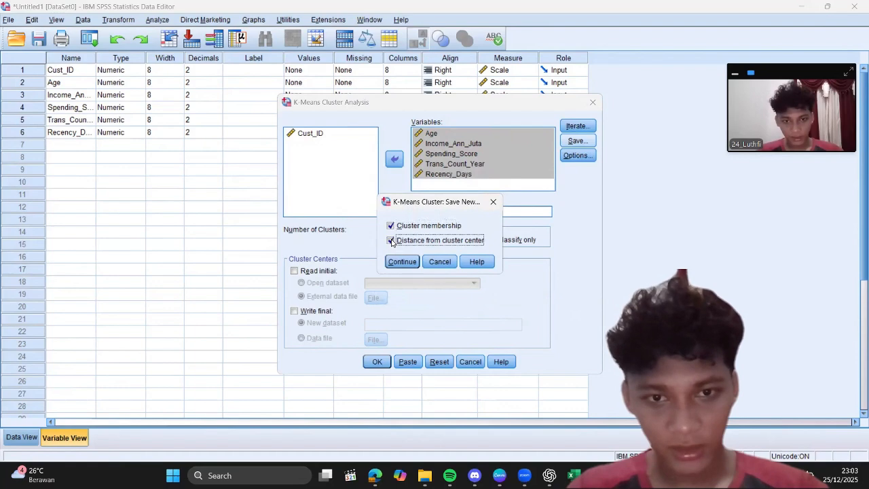
click(395, 261)
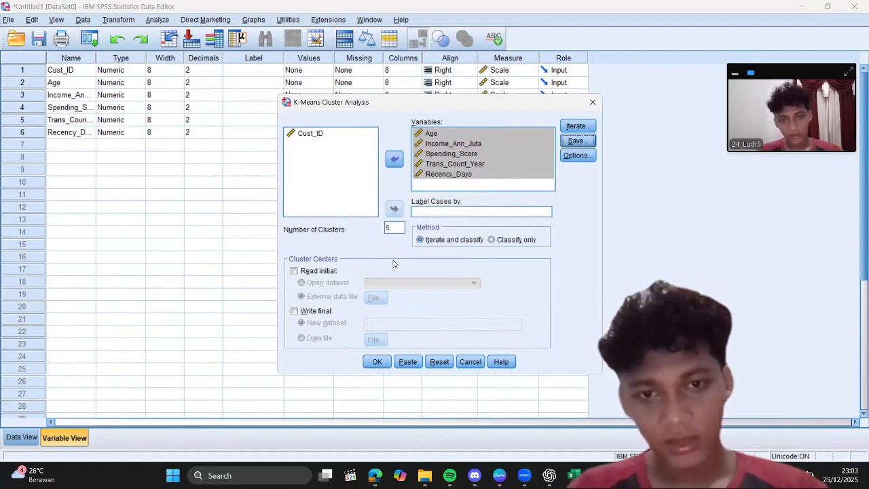
click(378, 362)
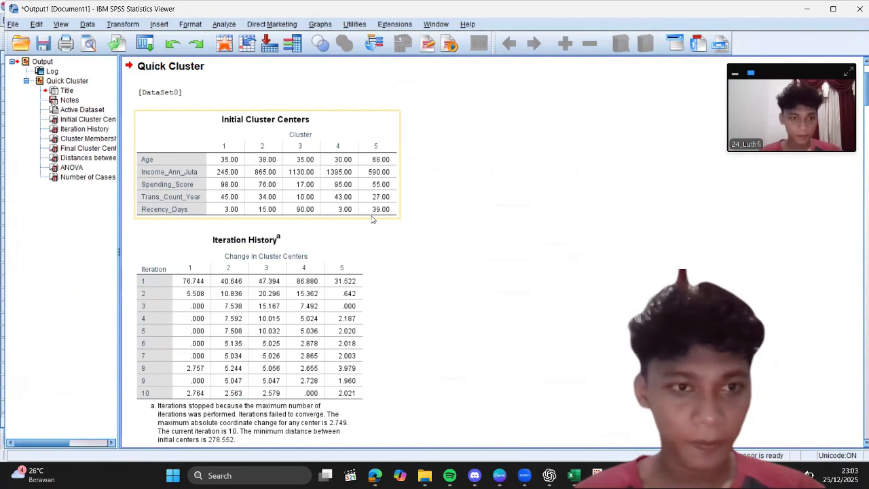
Step: Examine the Quick Cluster output, including the initial and final cluster centers, iteration history, cluster membership, ANOVA and cases per cluster
scroll(372, 219, down, 3)
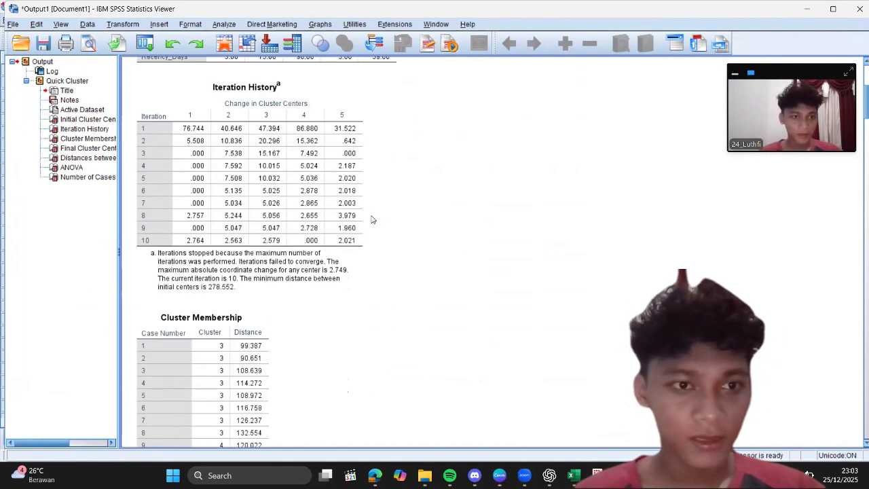
click(104, 148)
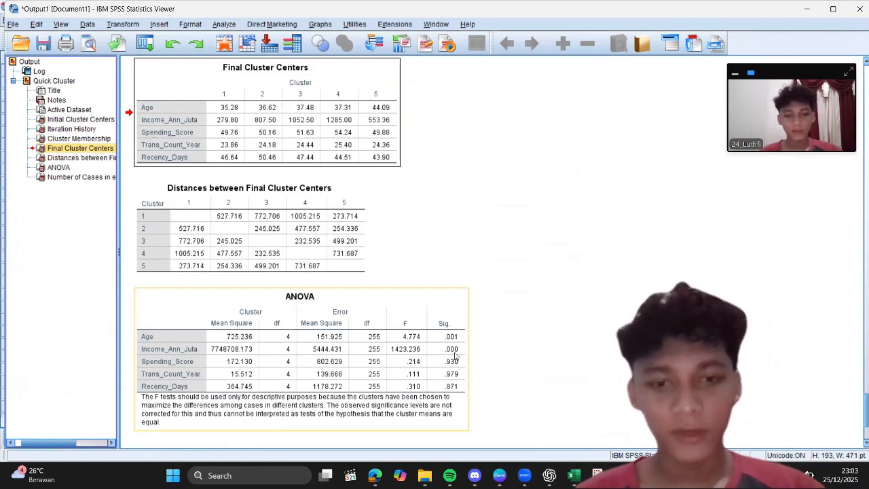
scroll(455, 356, down, 3)
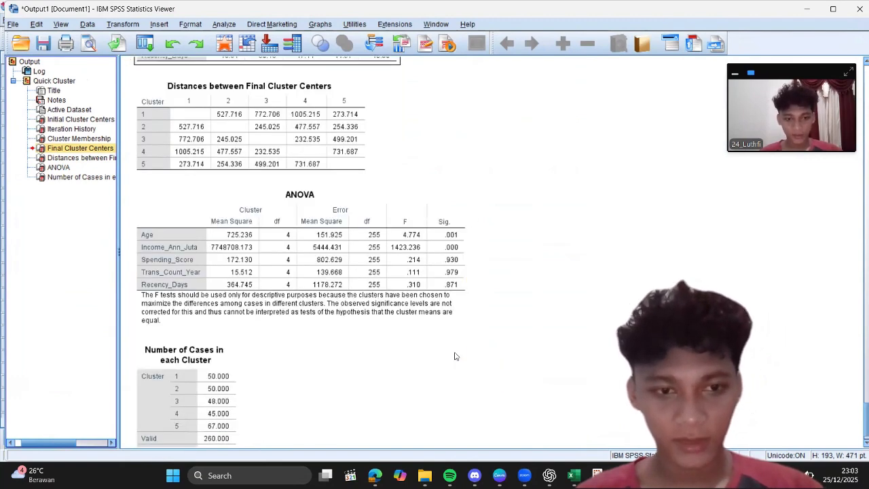
scroll(436, 297, down, 1)
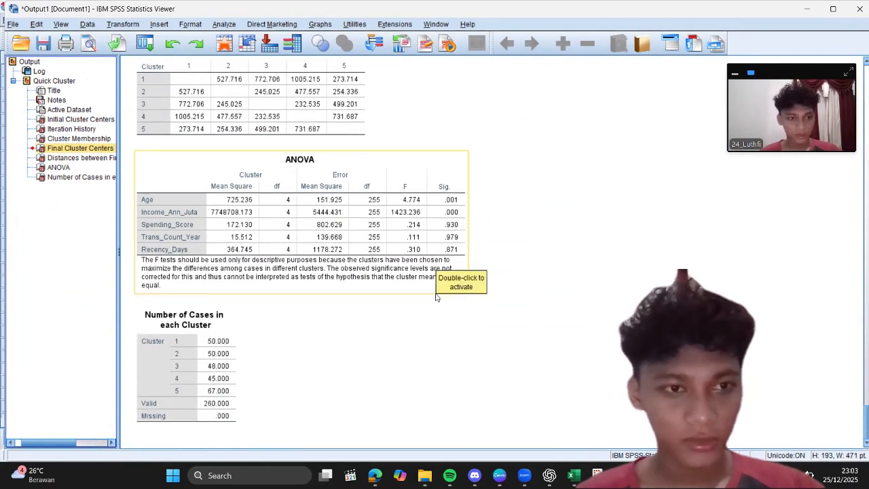
click(71, 139)
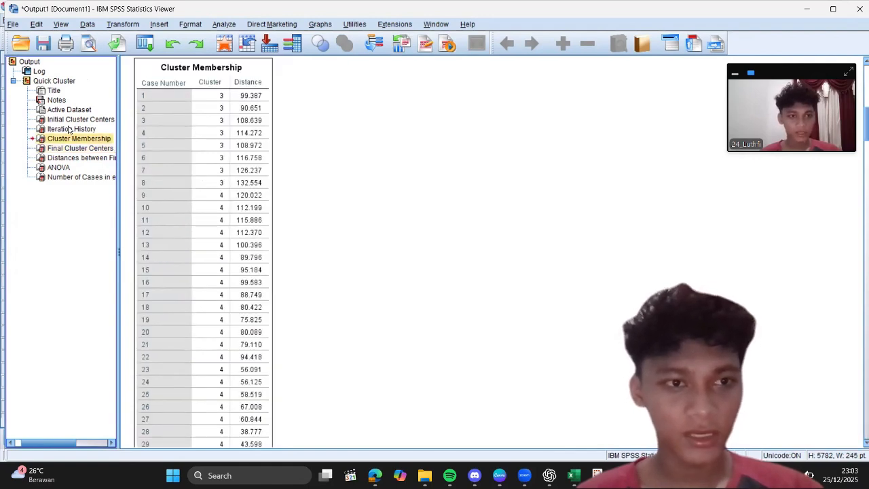
click(69, 129)
click(71, 110)
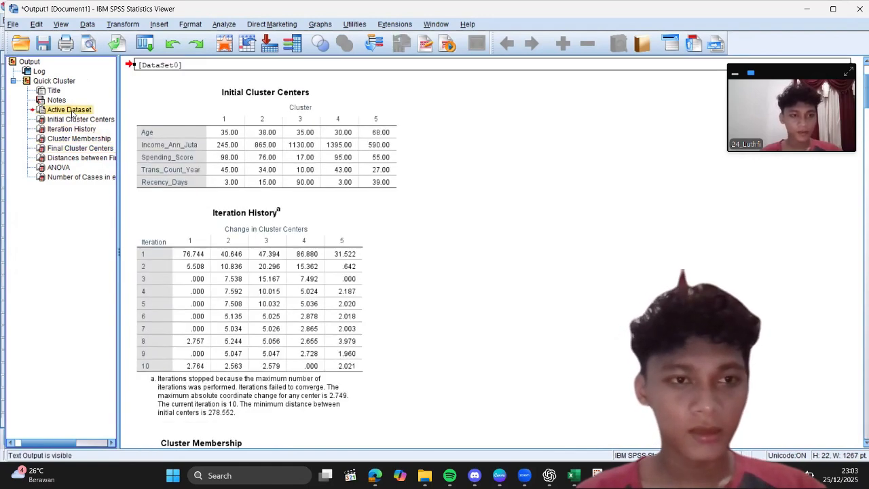
click(58, 167)
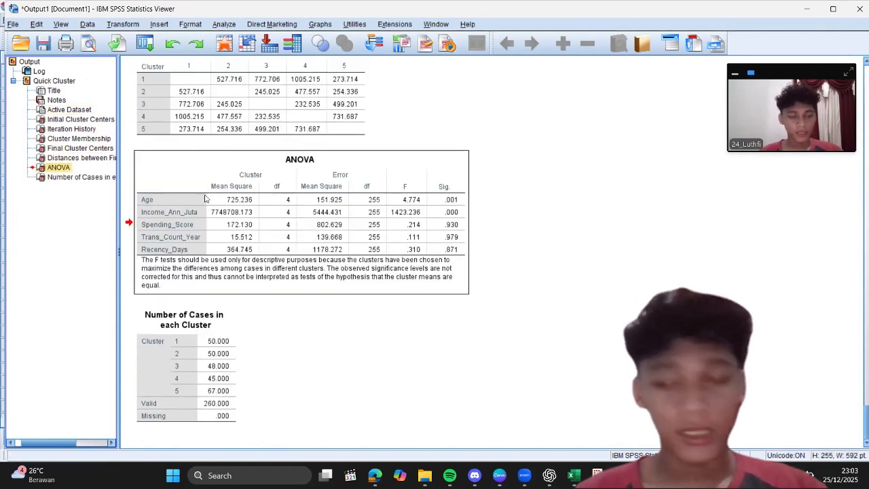